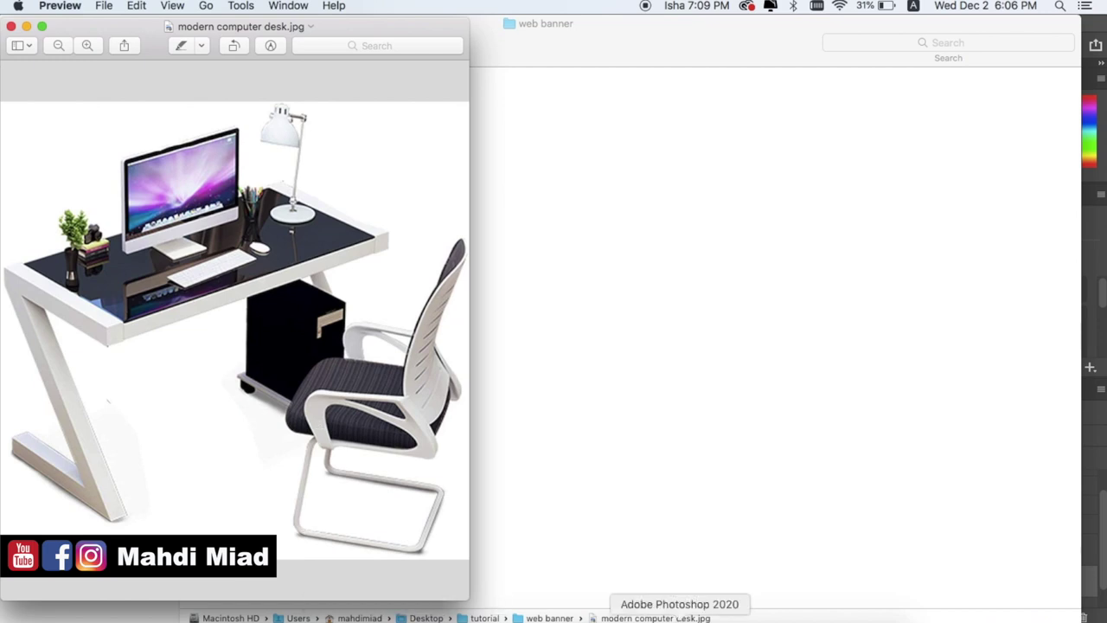
# Step: Switch to Photoshop and create a new RGB document of 1080 x 1080 pixels at 72 pixels/inch
pyautogui.click(680, 616)
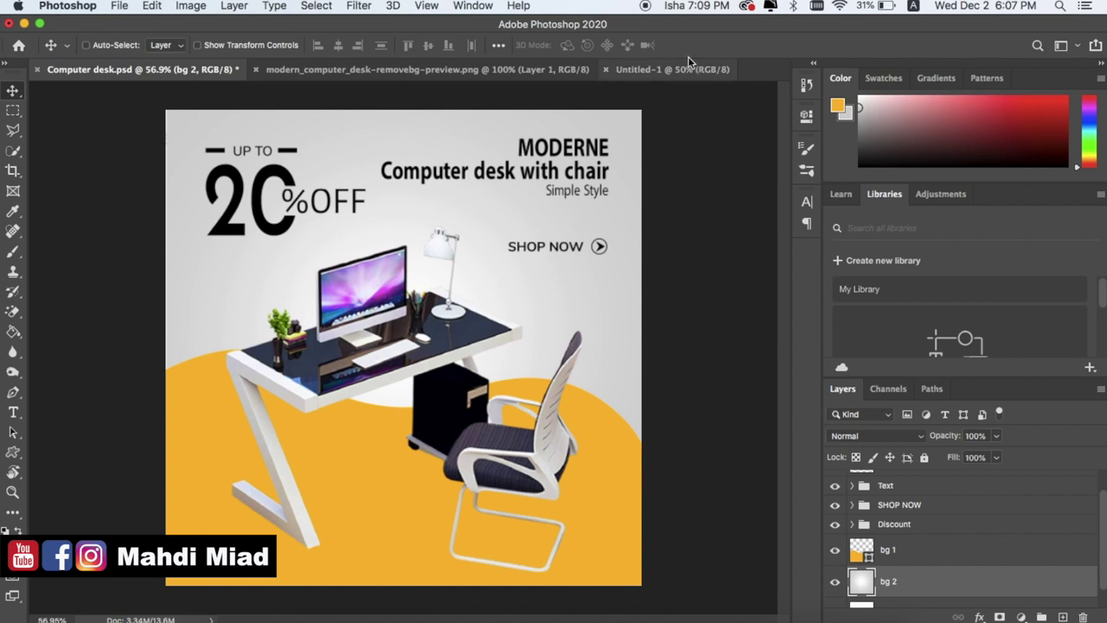
pyautogui.click(16, 91)
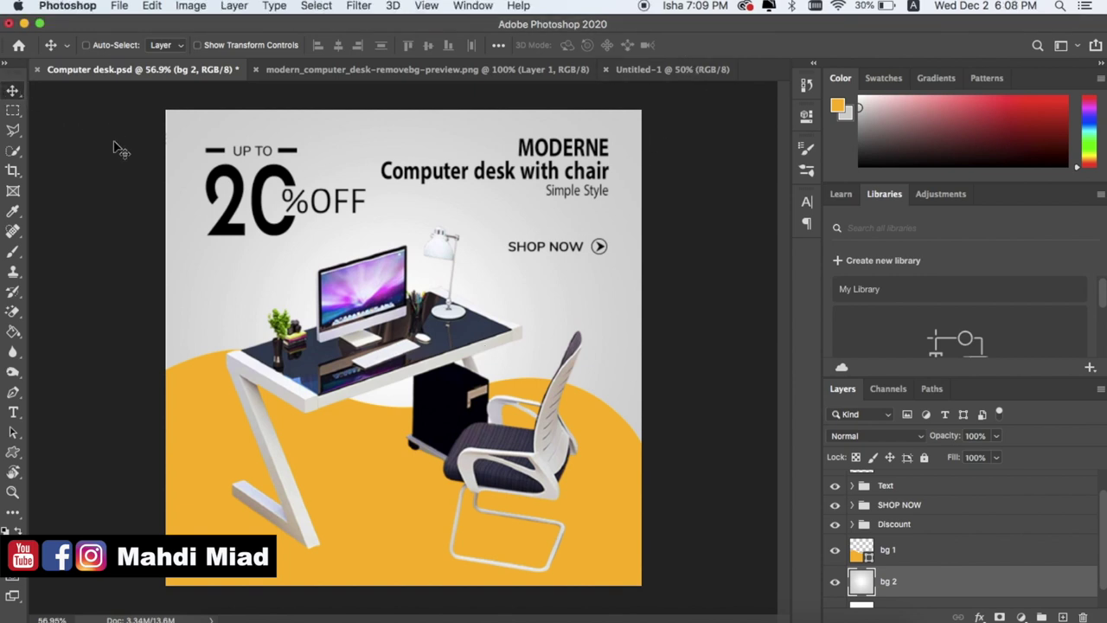
pyautogui.click(118, 6)
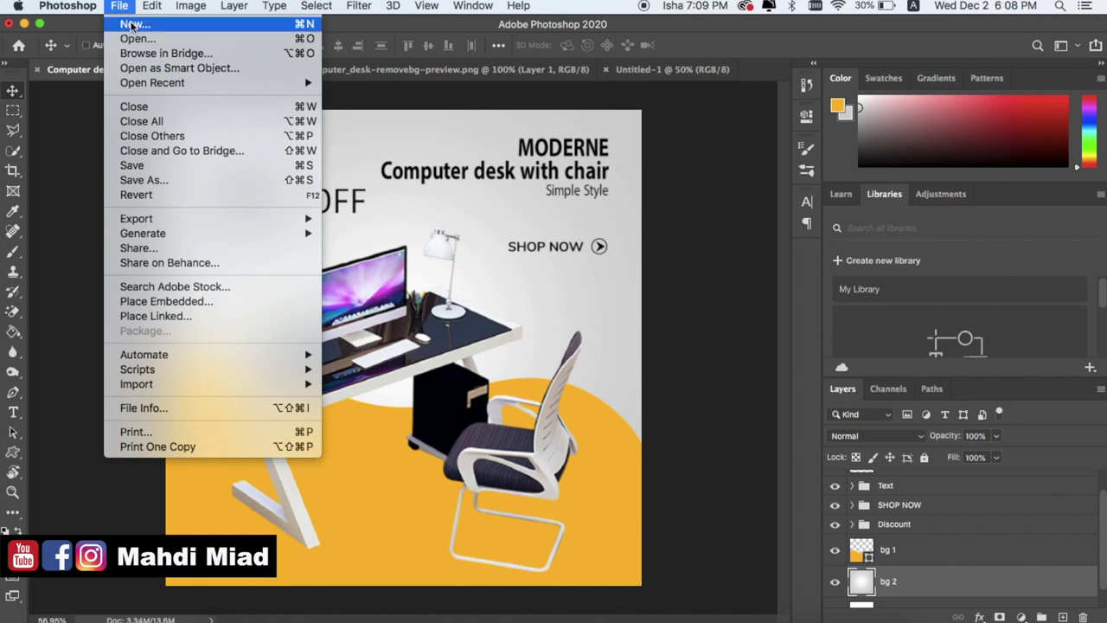
pyautogui.click(133, 25)
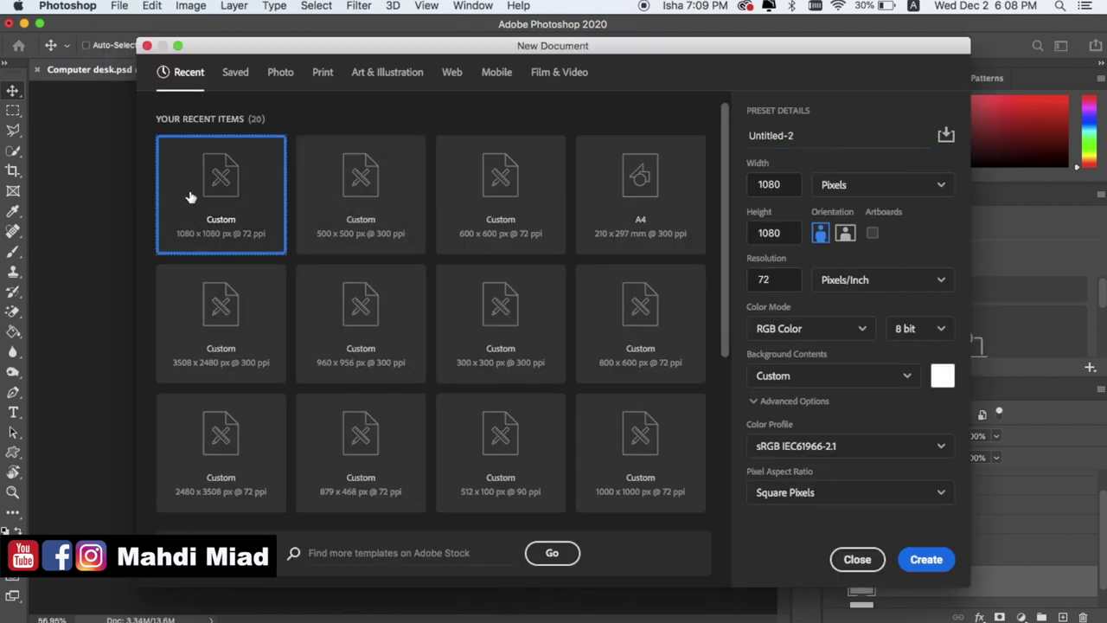
pyautogui.click(790, 186)
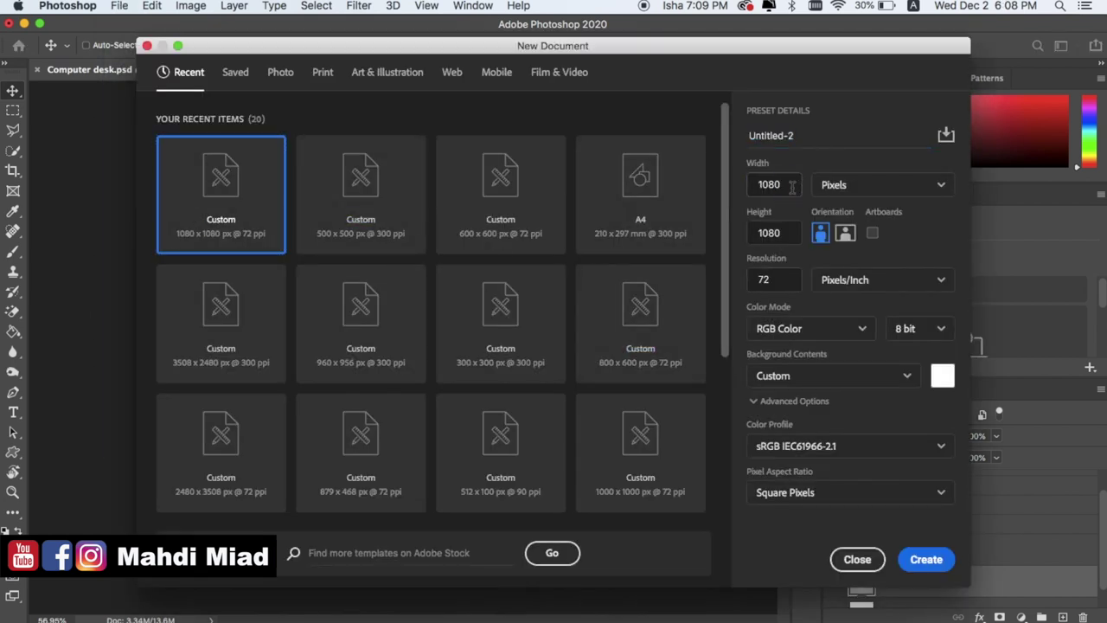
pyautogui.click(781, 231)
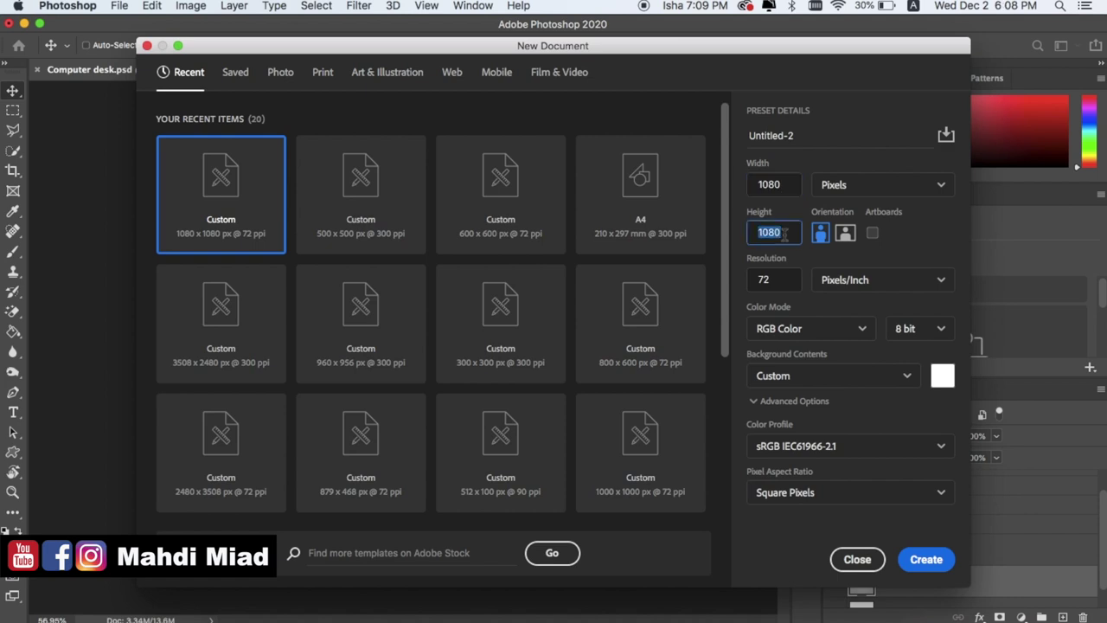
pyautogui.click(777, 280)
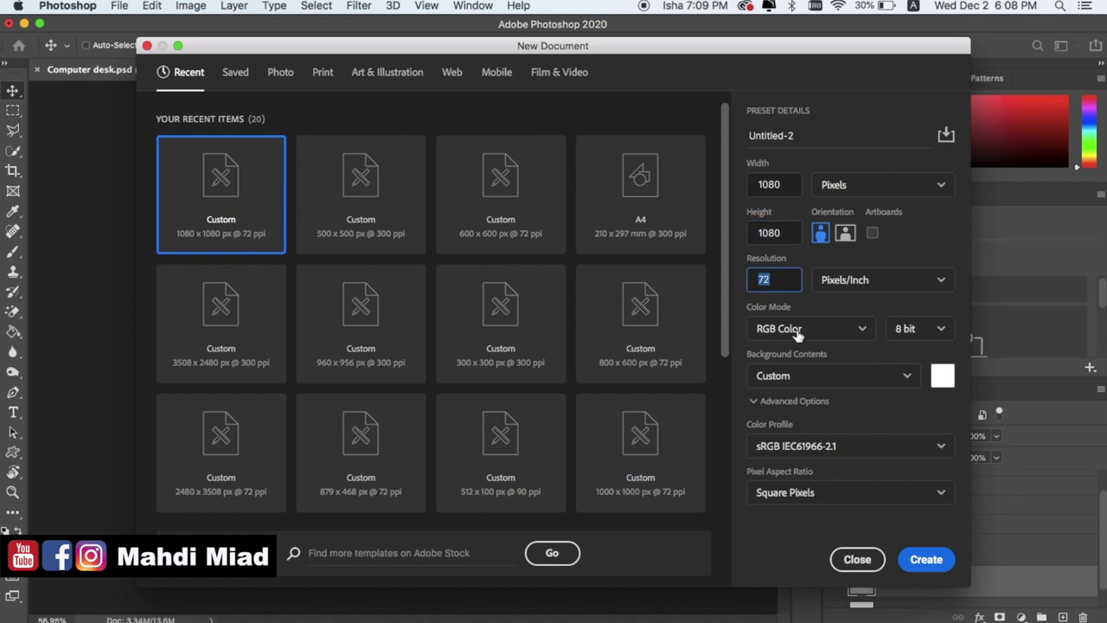
pyautogui.click(926, 560)
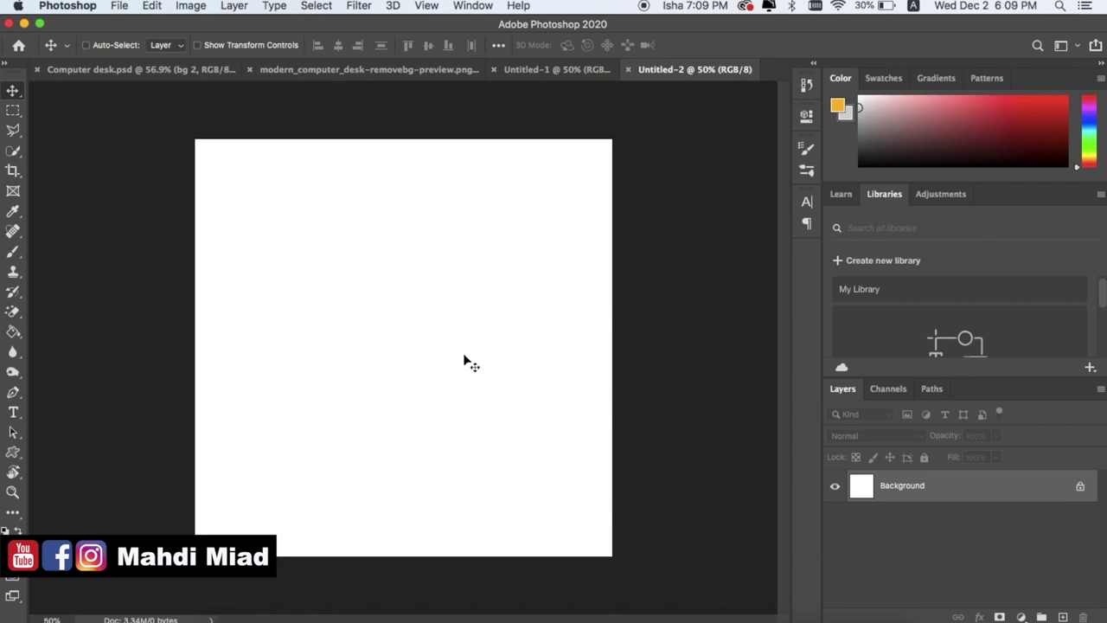
# Step: Close the Untitled-1 document, and view the finished Computer desk.psd banner and the desk cut-out image
pyautogui.click(534, 70)
pyautogui.click(494, 69)
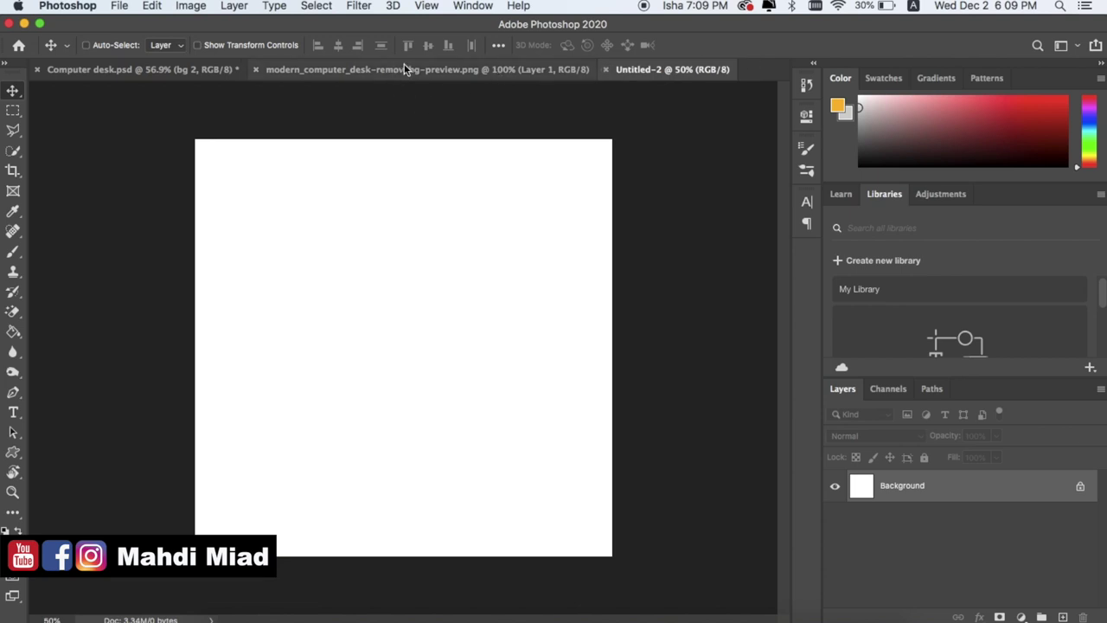
pyautogui.click(180, 70)
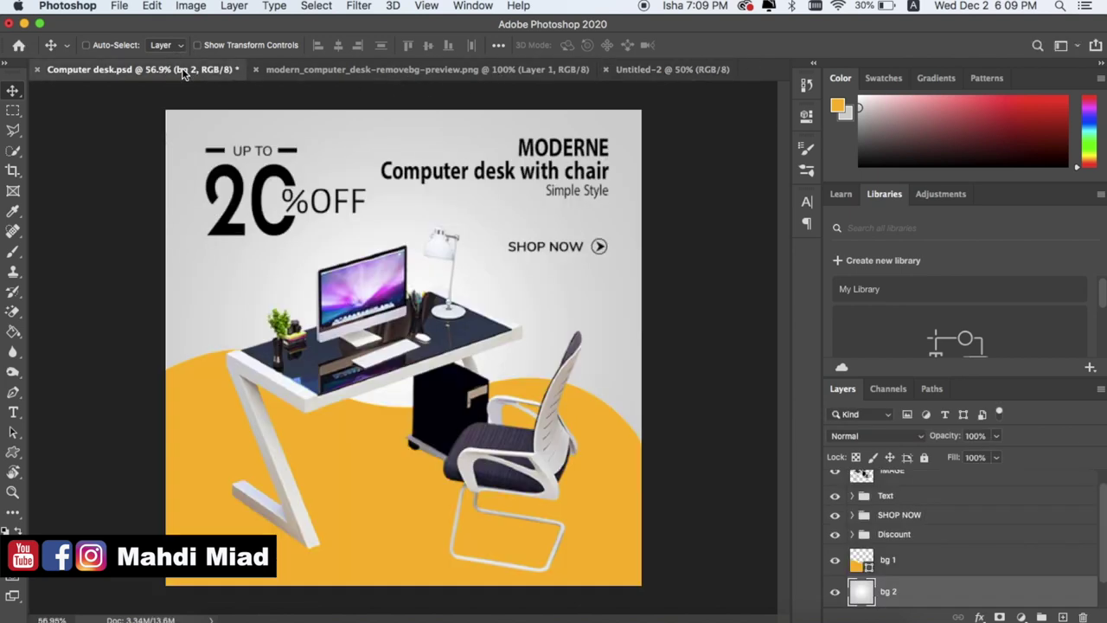
pyautogui.click(359, 69)
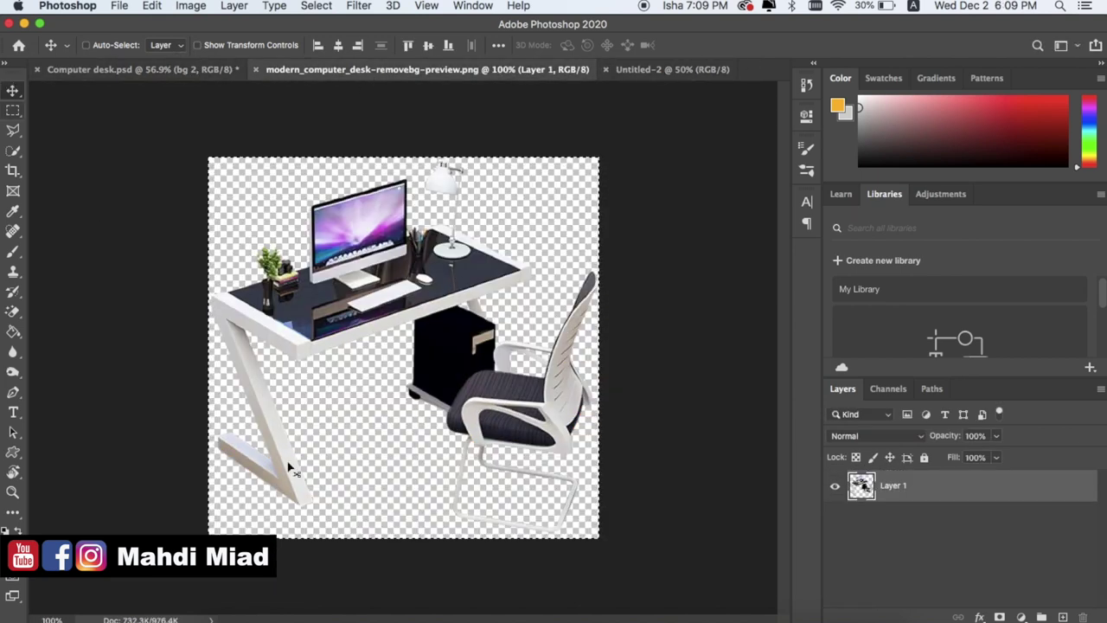
# Step: View modern computer desk.jpg from the web banner folder in Finder, and upload it to remove.bg in Chrome to remove its background
pyautogui.click(235, 618)
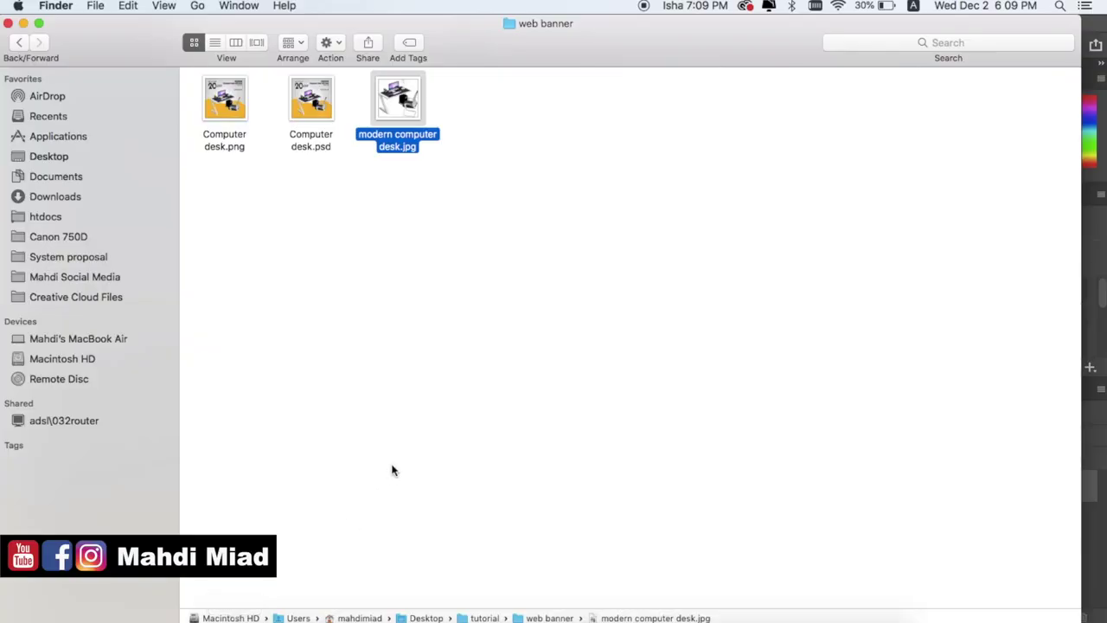
pyautogui.doubleClick(387, 97)
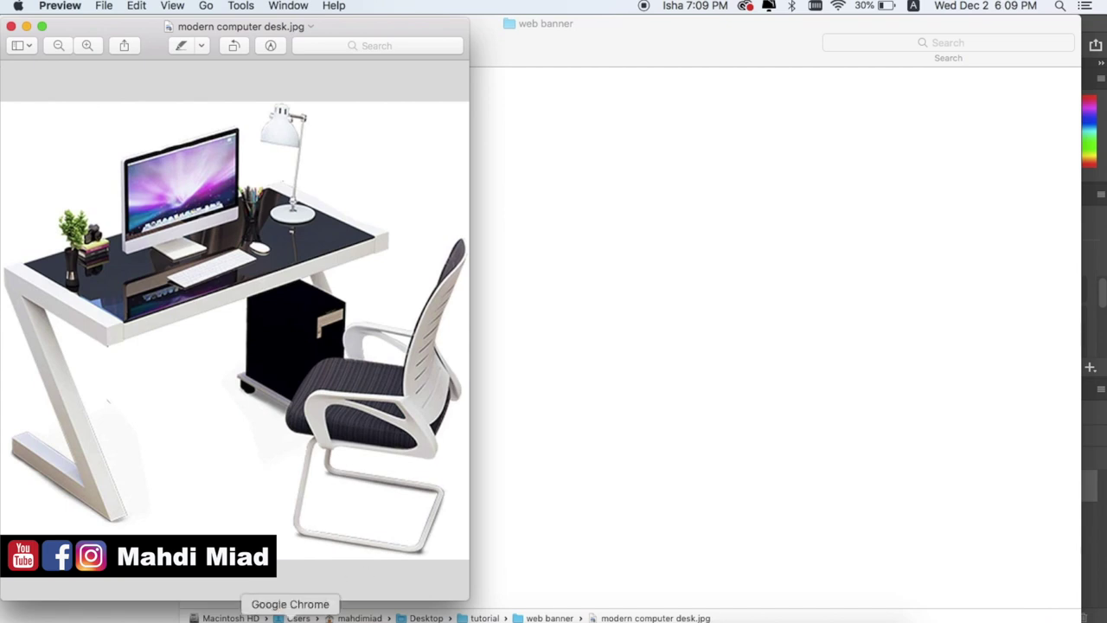
pyautogui.click(290, 616)
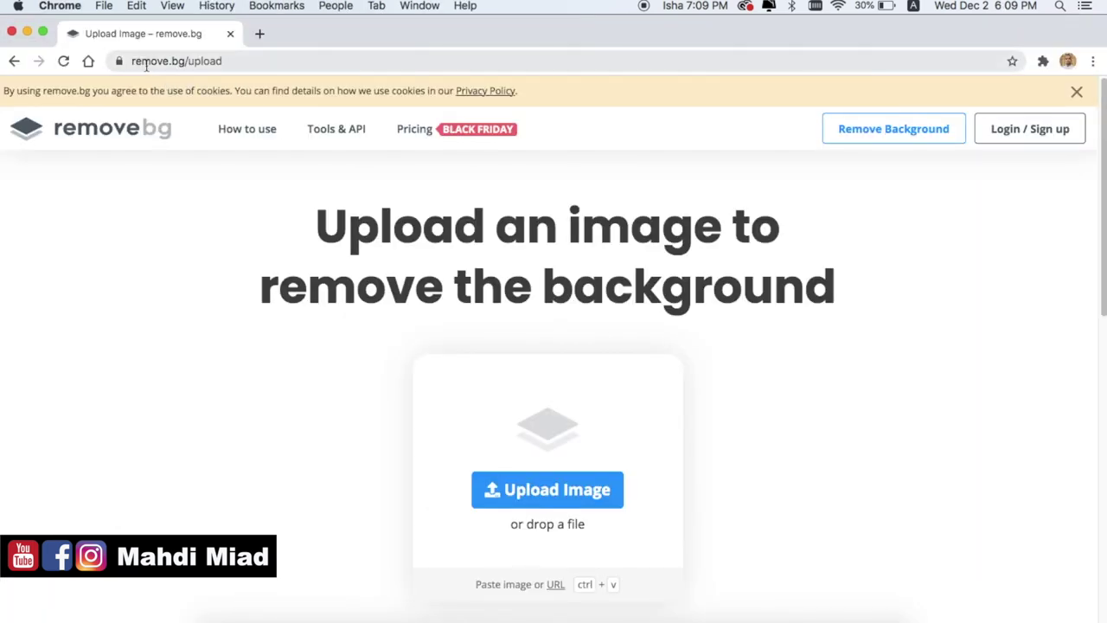
pyautogui.click(230, 603)
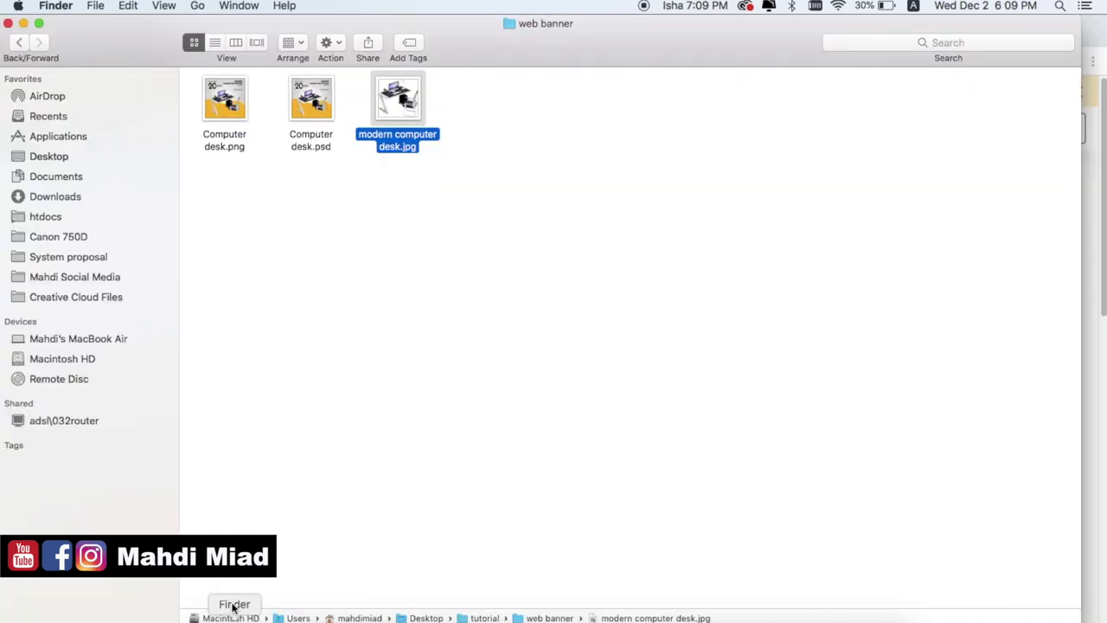
pyautogui.moveTo(7, 175); pyautogui.dragTo(655, 173)
pyautogui.moveTo(905, 186); pyautogui.dragTo(544, 397)
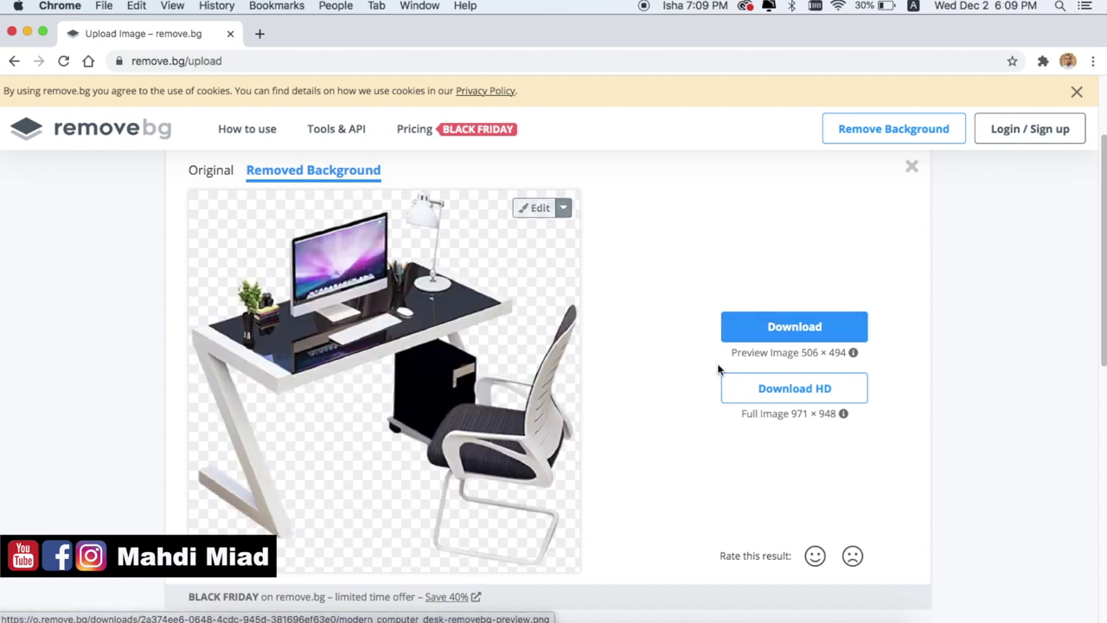
# Step: Download the preview-size image with the removed background and save it as a PNG in the news folder
pyautogui.click(775, 328)
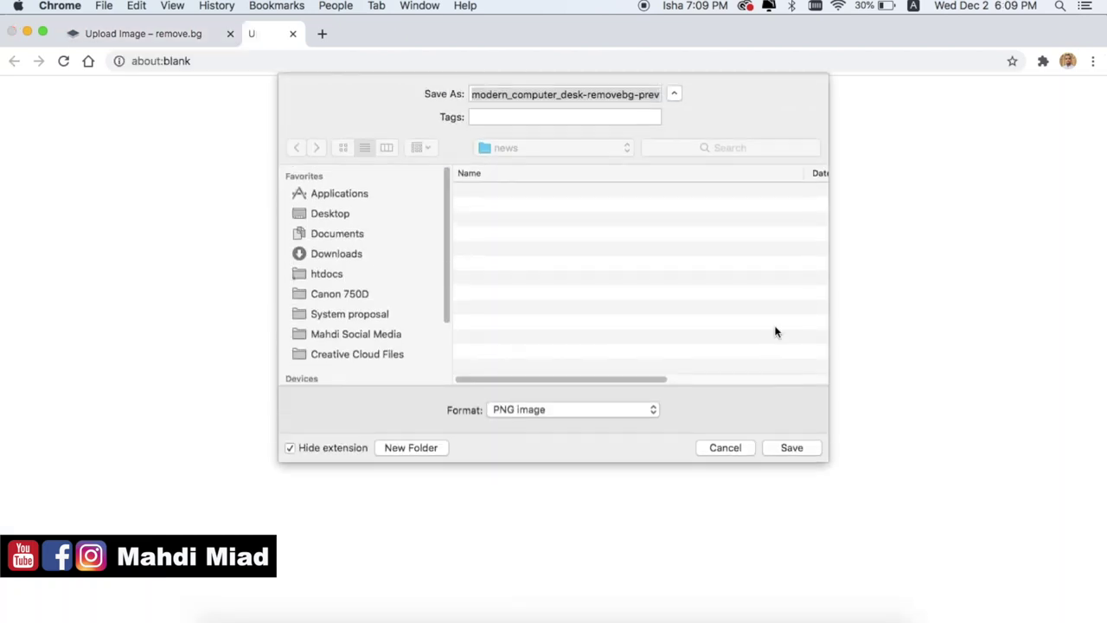
pyautogui.click(796, 450)
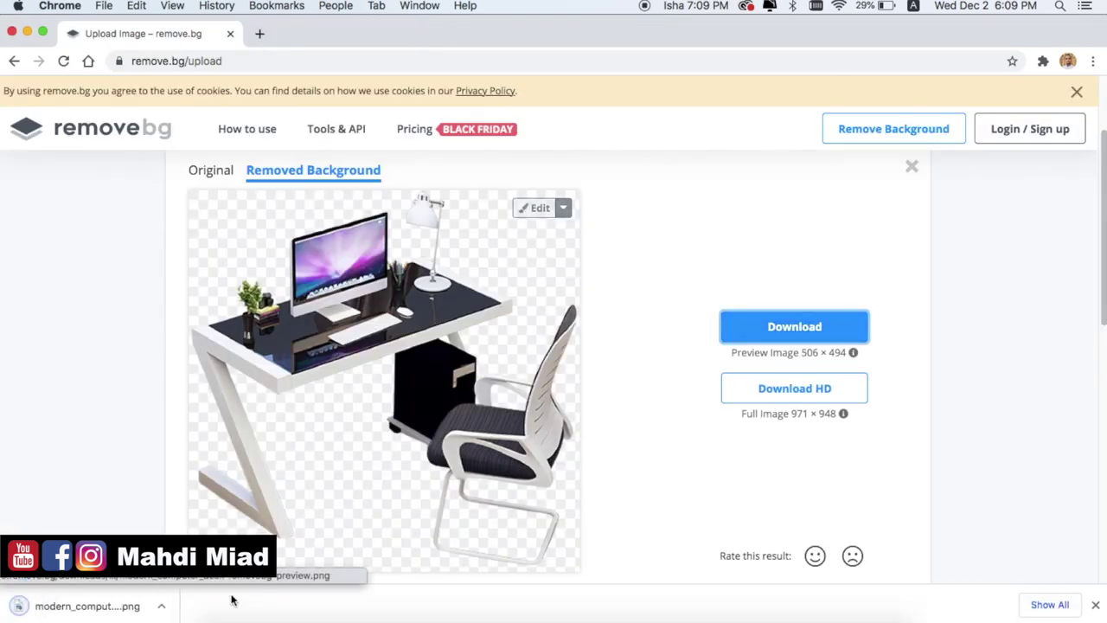
pyautogui.click(161, 605)
pyautogui.click(197, 589)
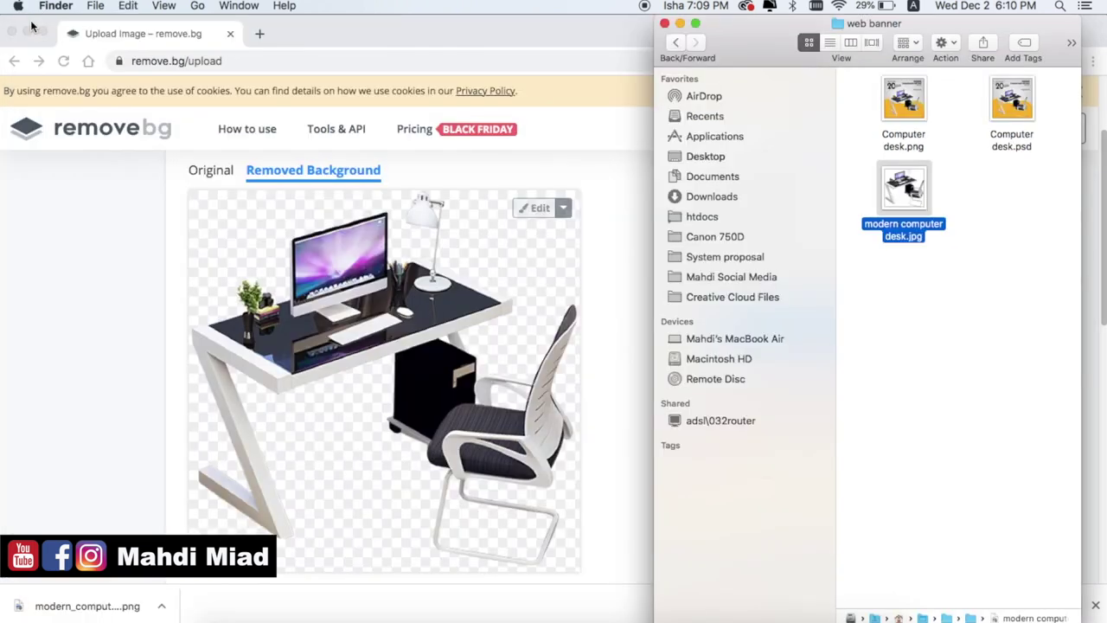
pyautogui.click(31, 22)
# Step: Switch to Photoshop and paste the desk cut-out into the blank Untitled-2 document
pyautogui.click(679, 617)
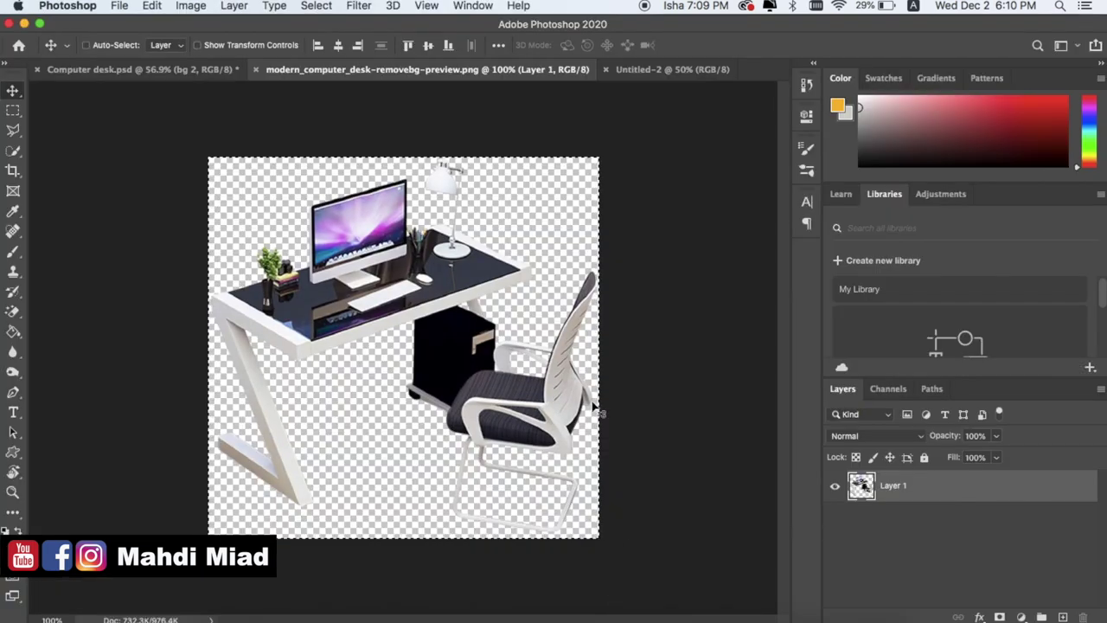
pyautogui.click(640, 70)
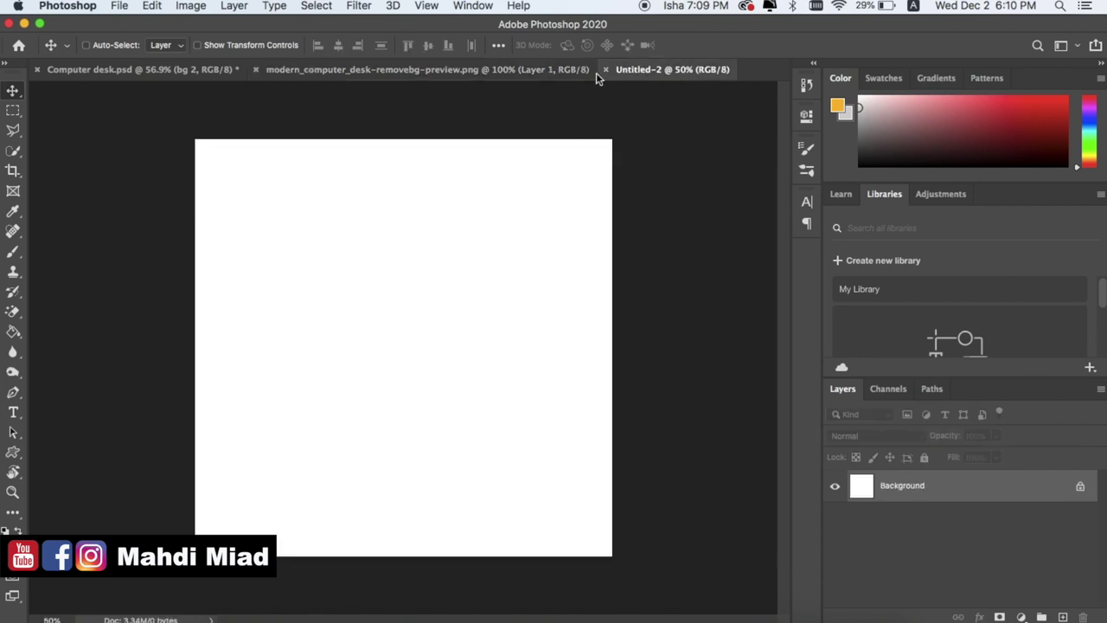
pyautogui.press('super+v')
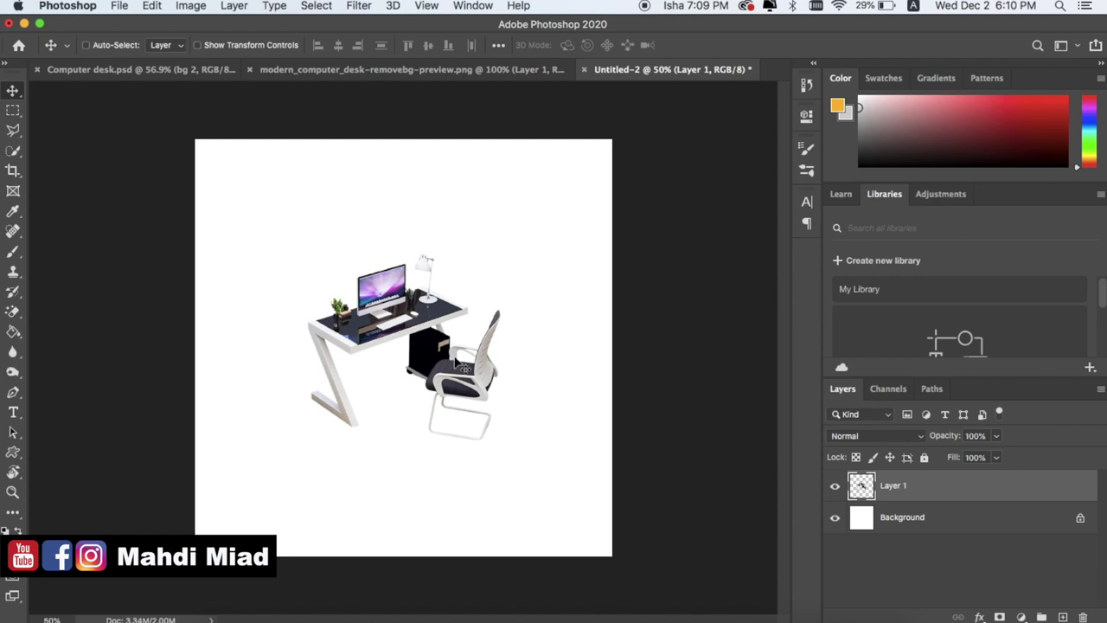
# Step: Enlarge the desk cut-out proportionally with Free Transform and move it to the horizontal centre of the canvas
pyautogui.press('super+t')
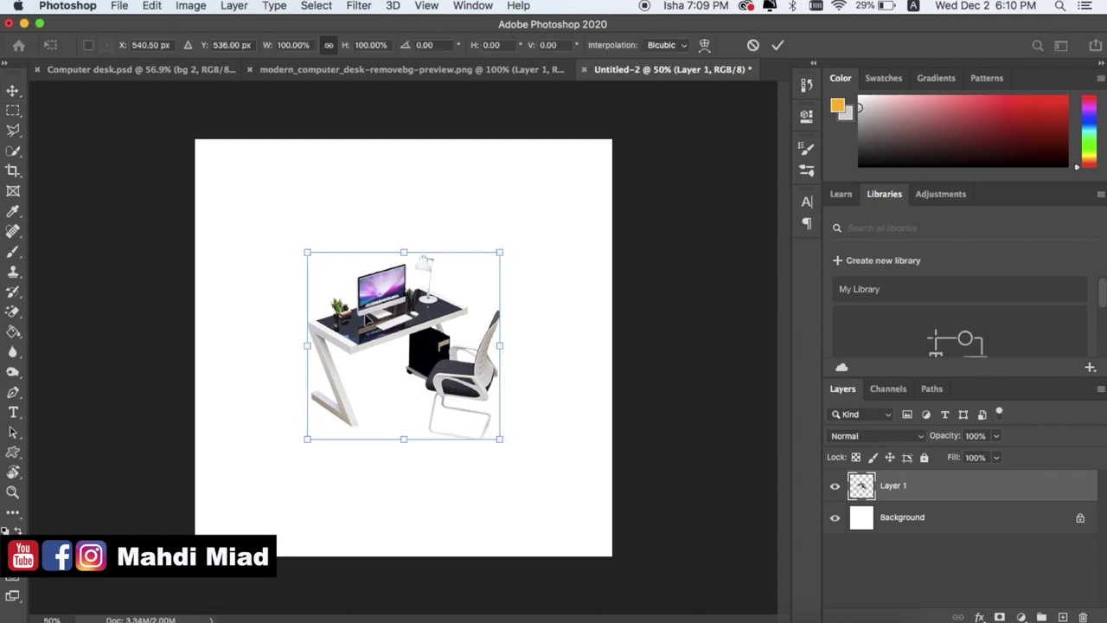
pyautogui.moveTo(307, 252); pyautogui.dragTo(261, 212)
pyautogui.press('Return')
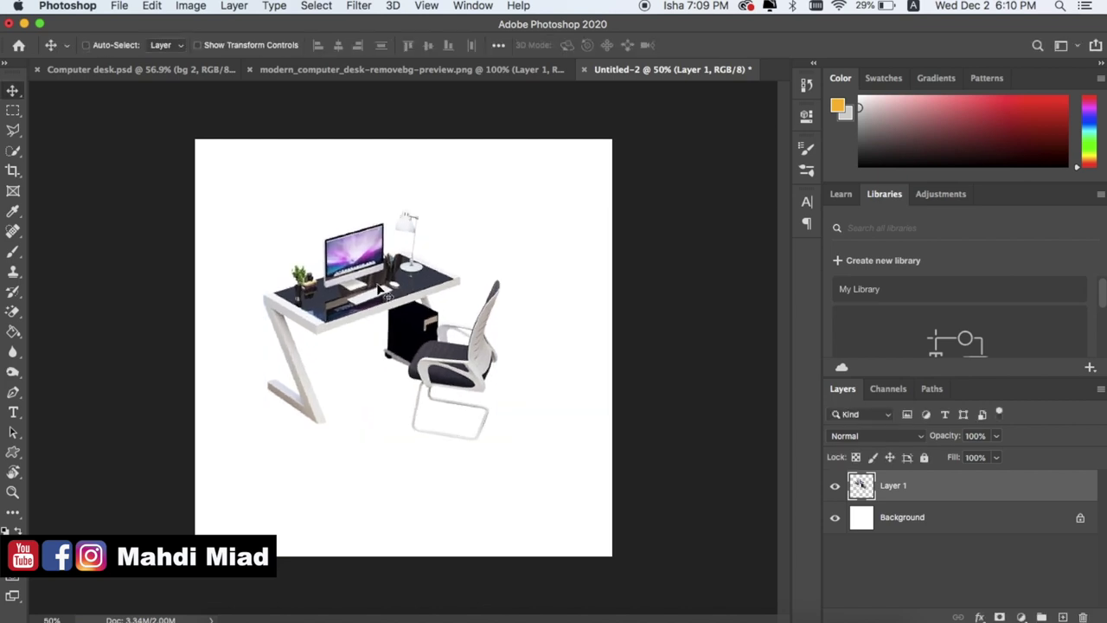
pyautogui.moveTo(382, 298); pyautogui.dragTo(417, 302)
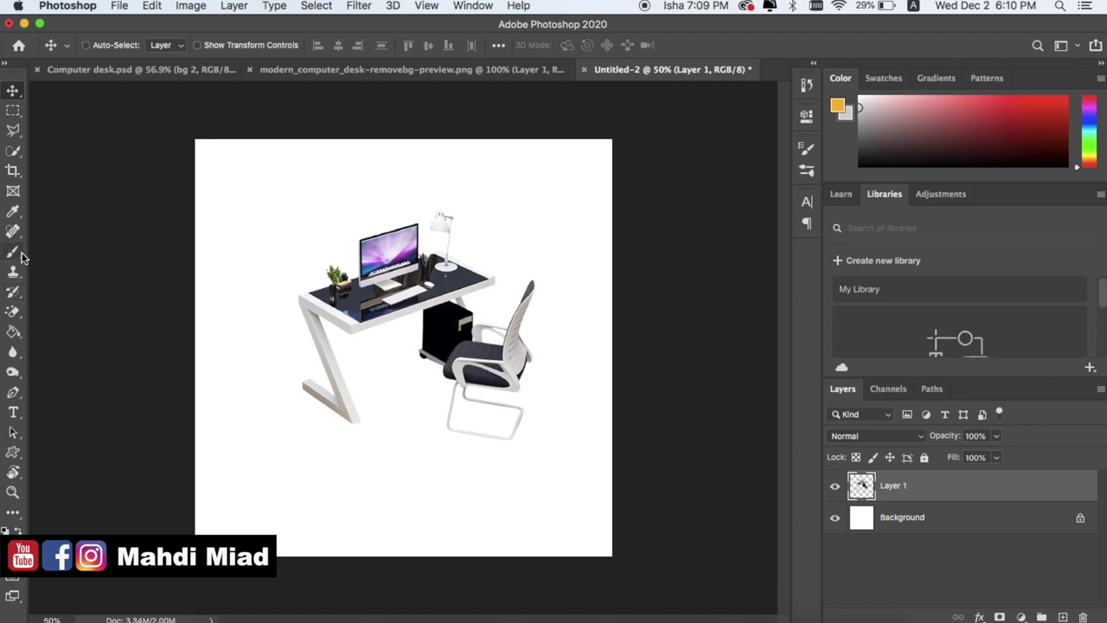
# Step: Draw a closed orange shape with a wavy upper edge across the canvas's lower part, about 1169 x 501 px, using the Pen tool in Shape mode
pyautogui.click(13, 392)
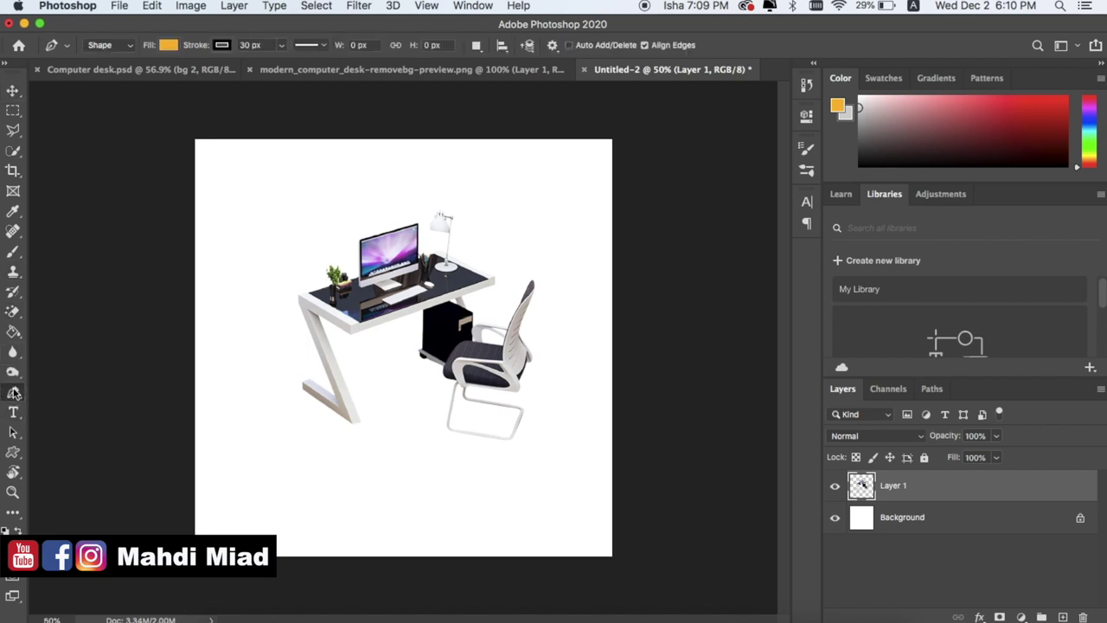
pyautogui.click(131, 47)
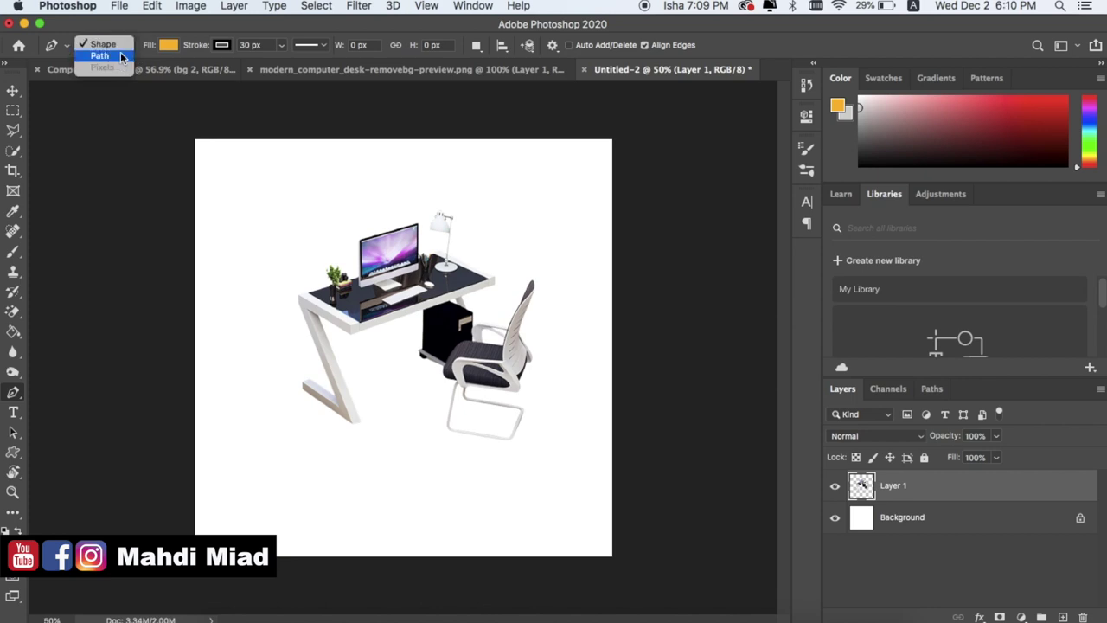
pyautogui.click(113, 49)
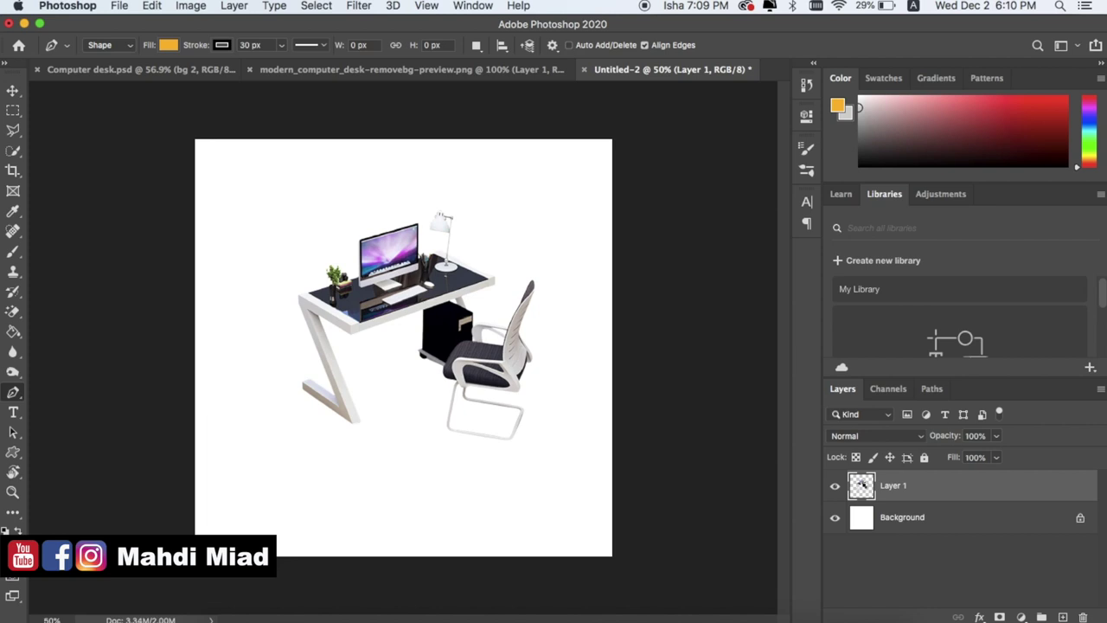
pyautogui.click(10, 531)
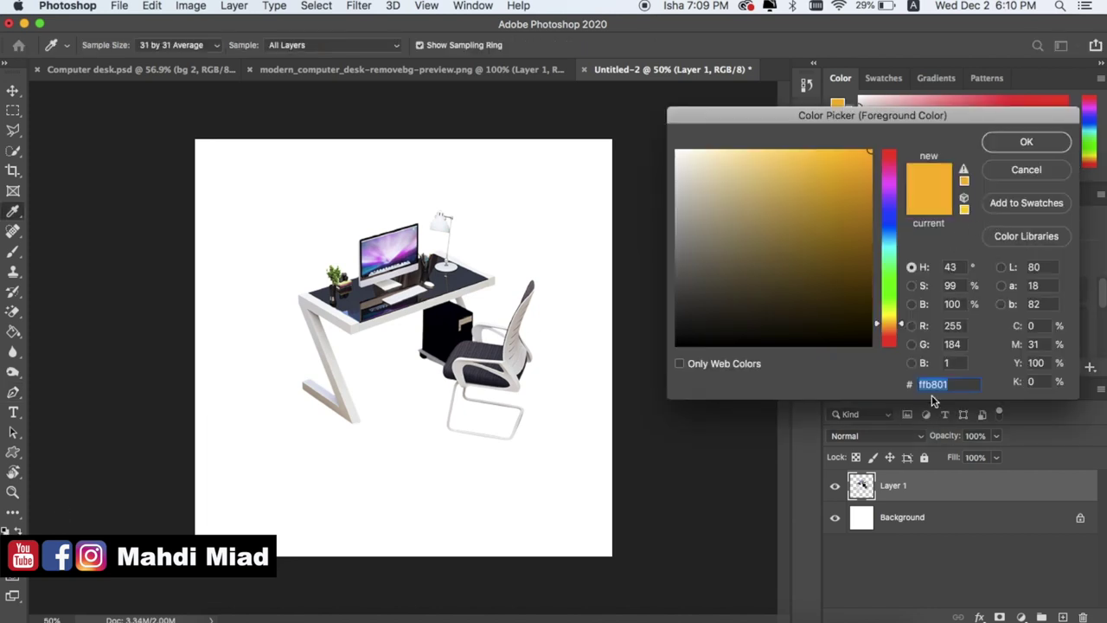
pyautogui.click(1027, 170)
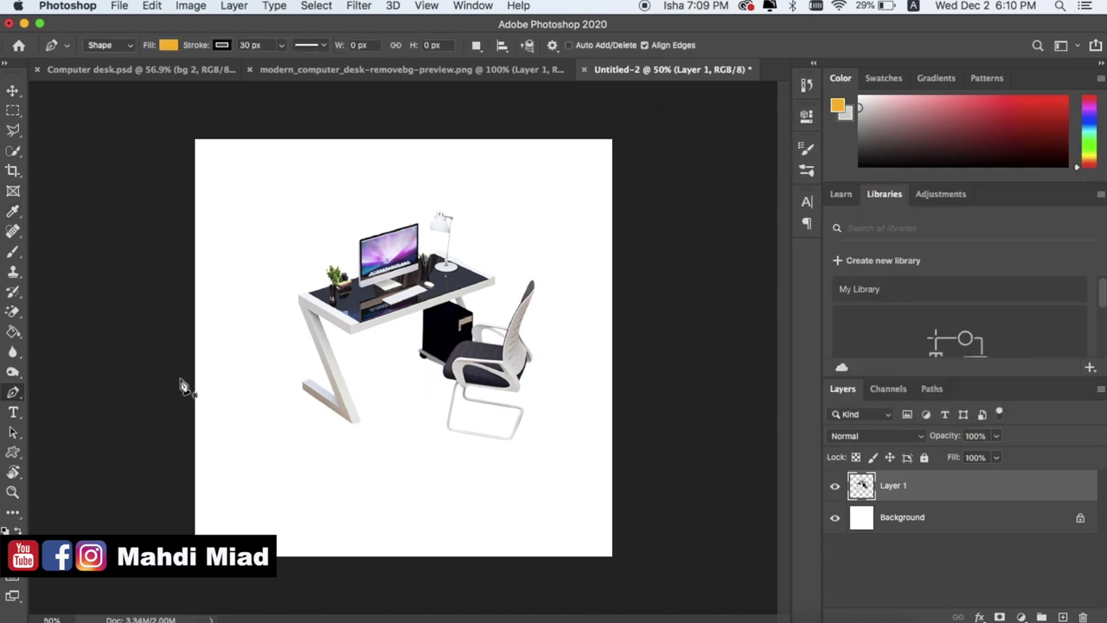
pyautogui.click(176, 454)
pyautogui.moveTo(297, 423); pyautogui.dragTo(359, 452)
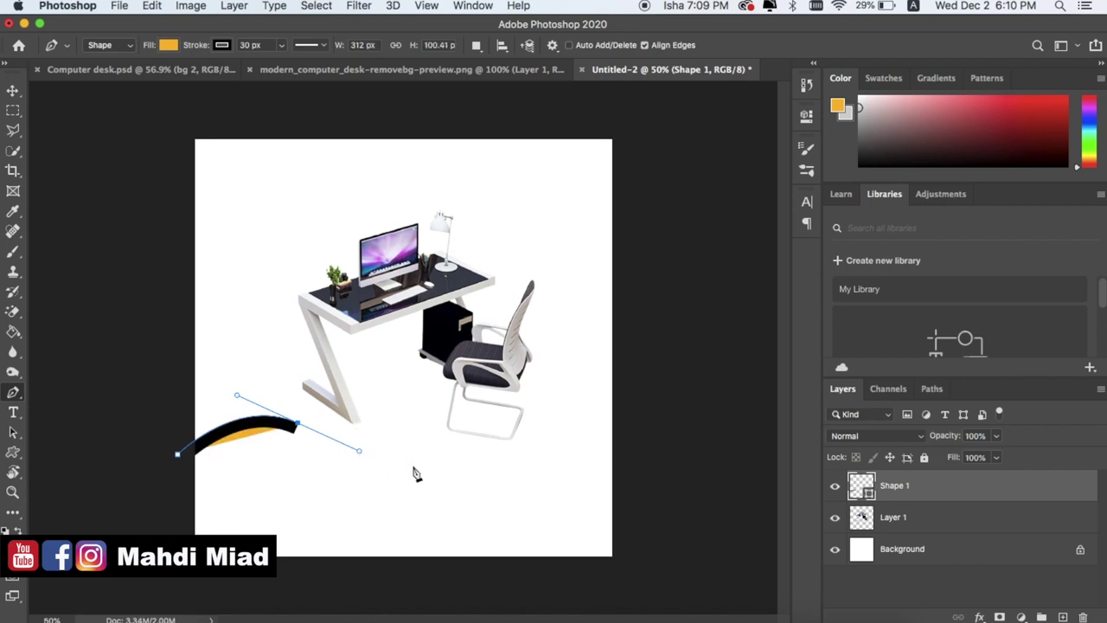
pyautogui.moveTo(460, 450); pyautogui.dragTo(498, 443)
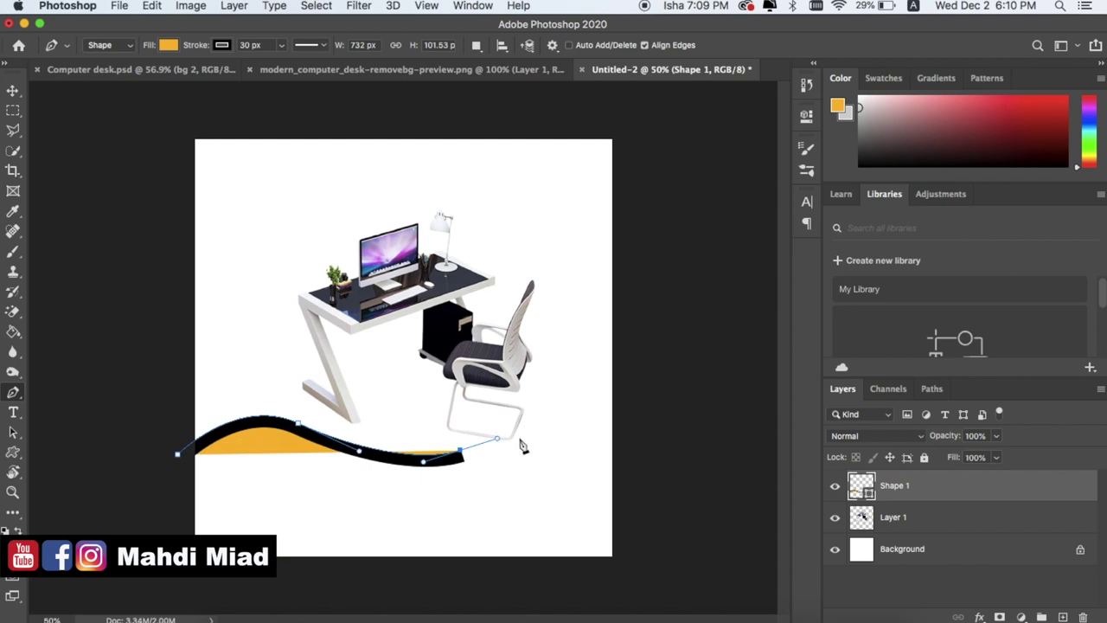
pyautogui.moveTo(613, 426); pyautogui.dragTo(637, 462)
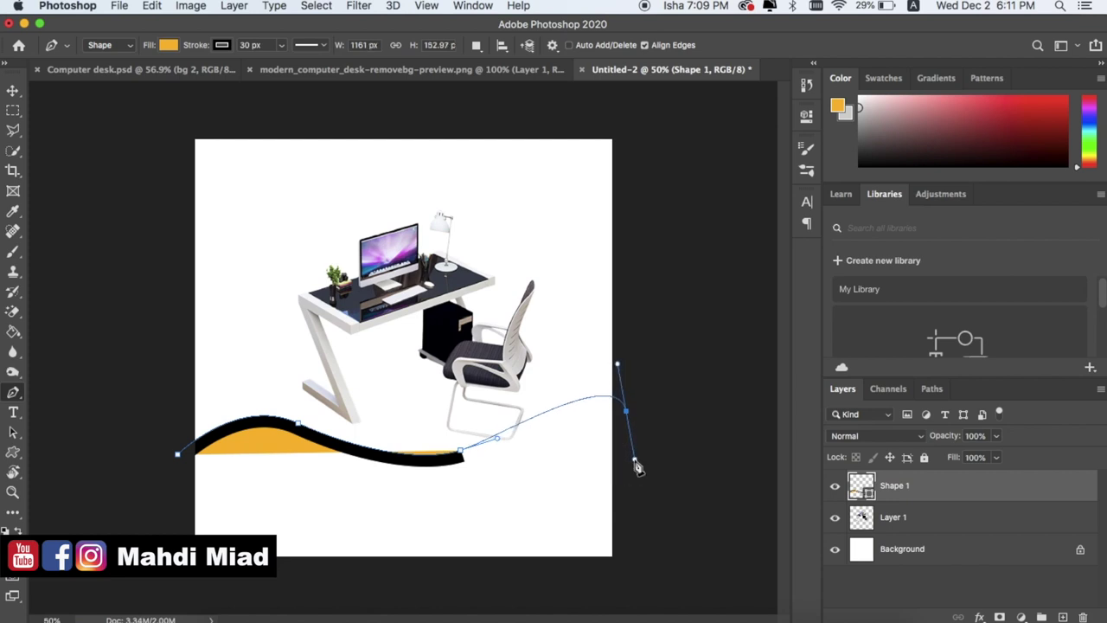
pyautogui.click(627, 584)
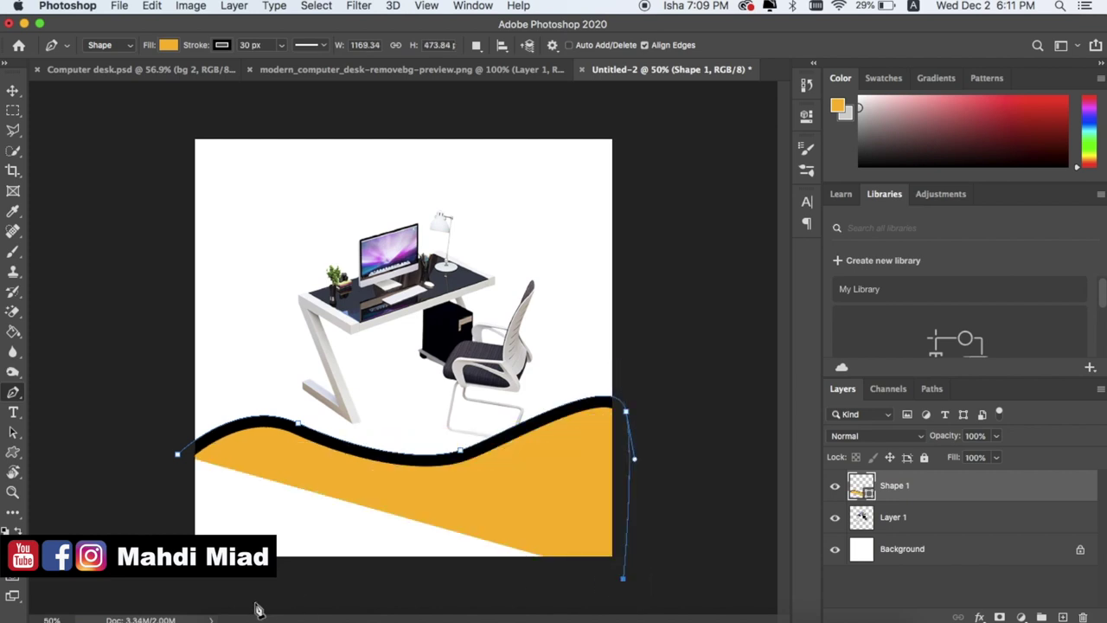
pyautogui.click(179, 588)
pyautogui.click(179, 456)
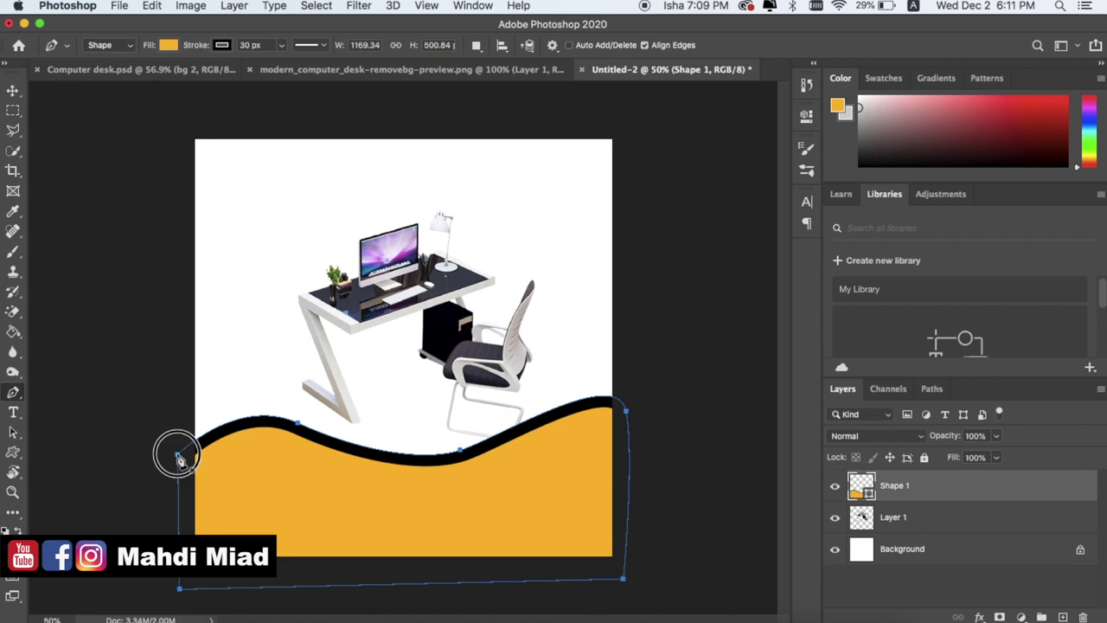
# Step: Finish the wavy orange shape's path and remove its black outline by setting the stroke width to 0 px
pyautogui.press('Return')
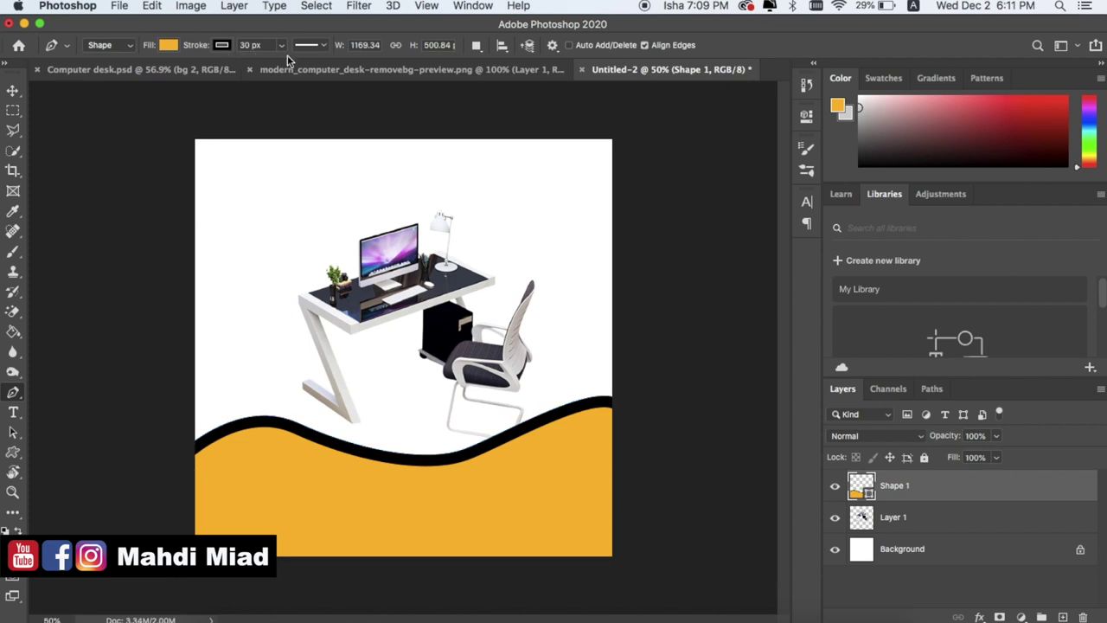
pyautogui.click(322, 45)
pyautogui.click(322, 45)
pyautogui.click(250, 45)
pyautogui.write('1')
pyautogui.press('Return')
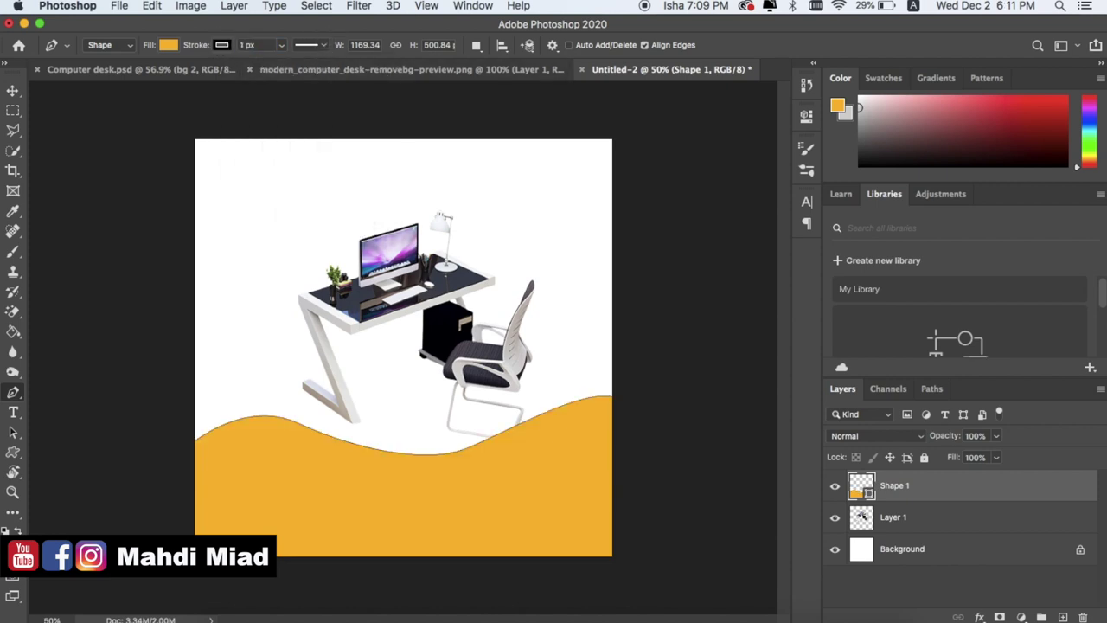
pyautogui.doubleClick(241, 45)
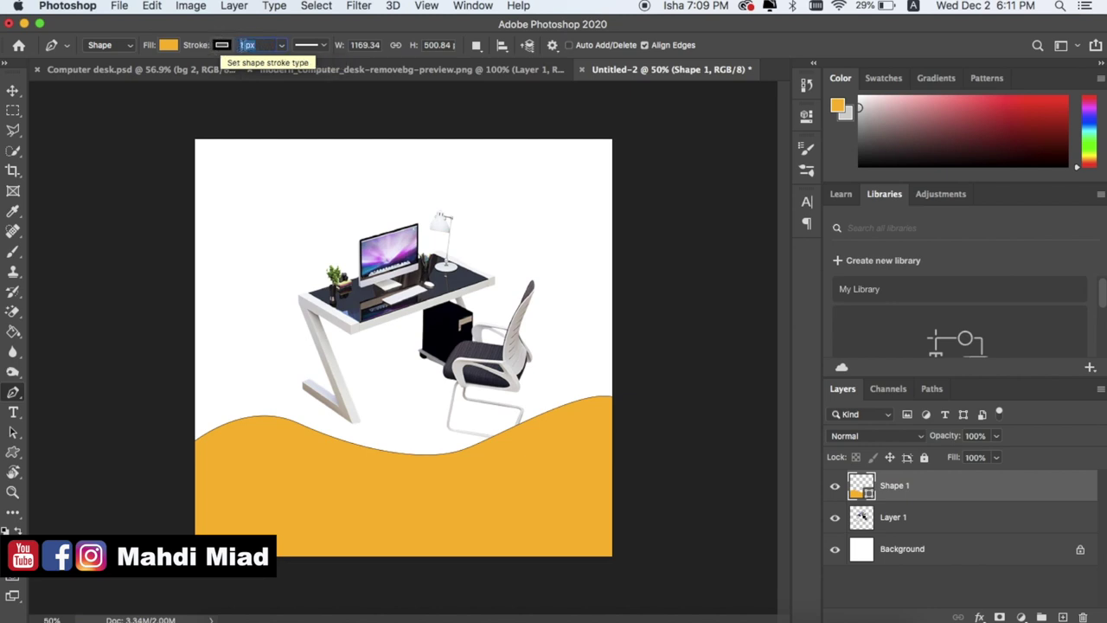
pyautogui.write('0')
pyautogui.press('Return')
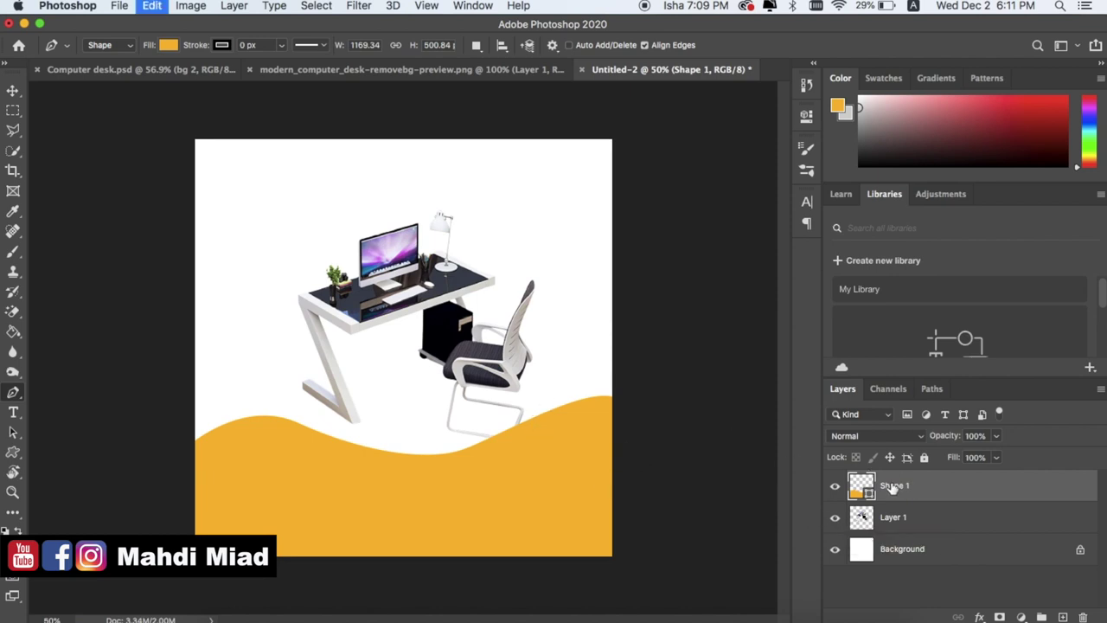
# Step: Rotate the orange shape 8° with Free Transform and scale it proportionally to about 114% so it covers the canvas's lower part
pyautogui.press('super+t')
pyautogui.moveTo(649, 400); pyautogui.dragTo(659, 428)
pyautogui.moveTo(571, 467)
pyautogui.mouseDown()
pyautogui.moveTo(549, 468)
pyautogui.moveTo(561, 468)
pyautogui.mouseUp()
pyautogui.moveTo(616, 522); pyautogui.dragTo(631, 524)
pyautogui.moveTo(488, 522); pyautogui.dragTo(488, 492)
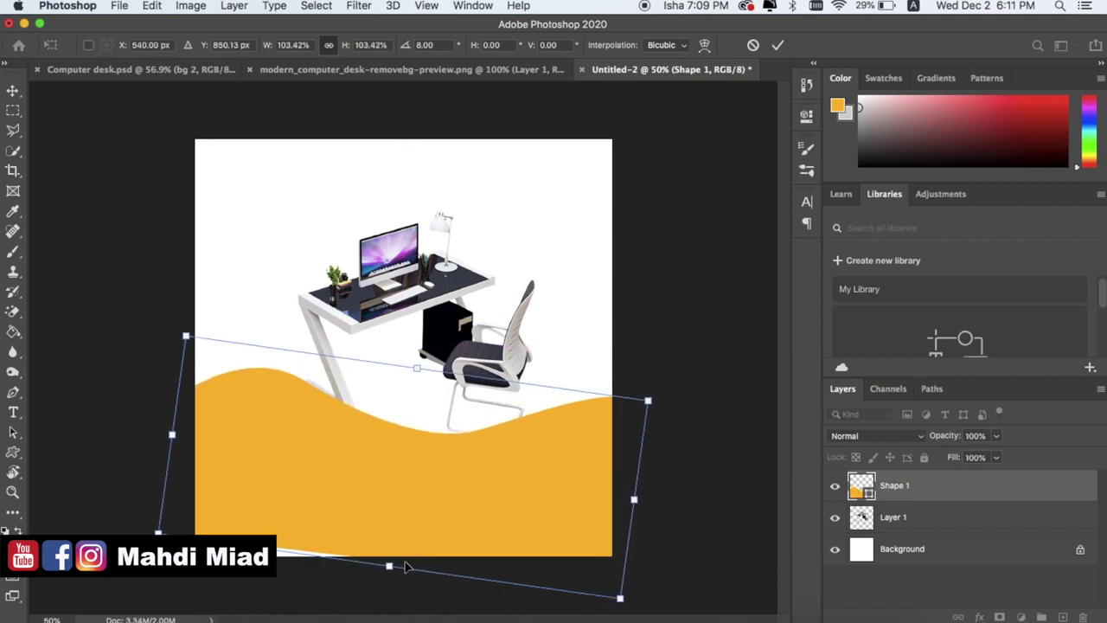
pyautogui.moveTo(390, 566); pyautogui.dragTo(384, 586)
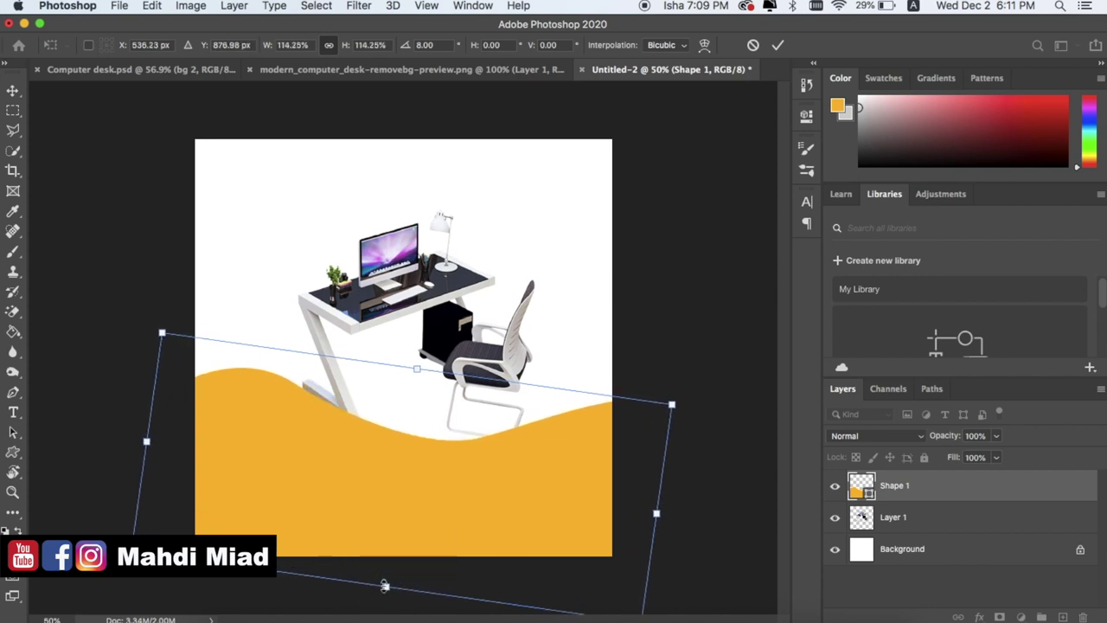
pyautogui.press('Return')
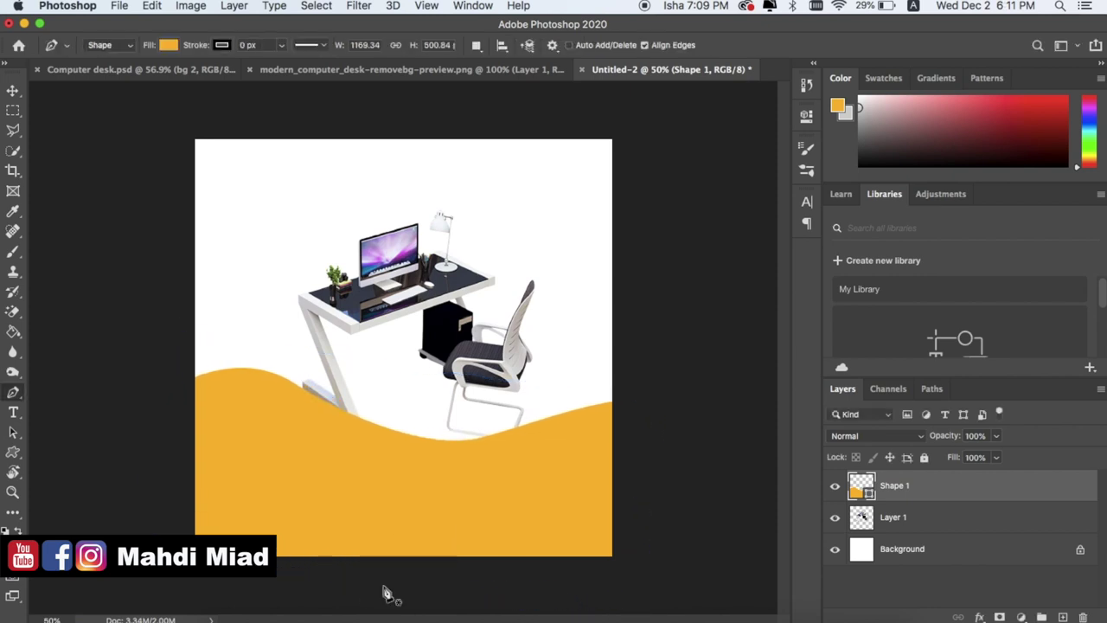
# Step: Move the Shape 1 layer below Layer 1 so the desk cut-out sits in front of the orange wave
pyautogui.click(891, 517)
pyautogui.doubleClick(891, 517)
pyautogui.click(863, 516)
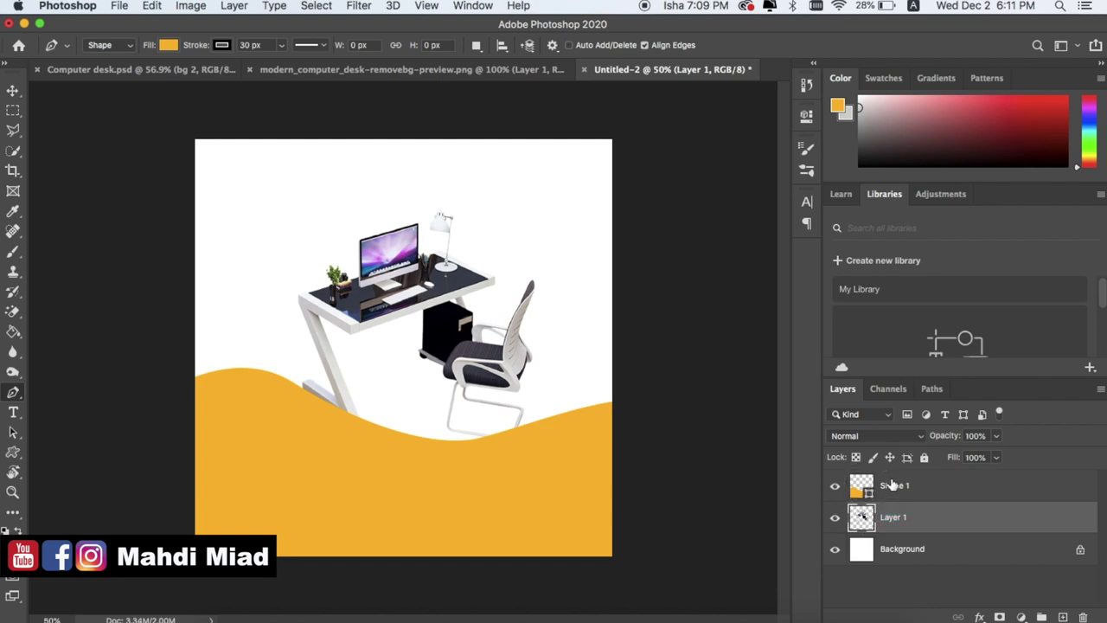
pyautogui.click(891, 485)
pyautogui.moveTo(891, 486); pyautogui.dragTo(882, 525)
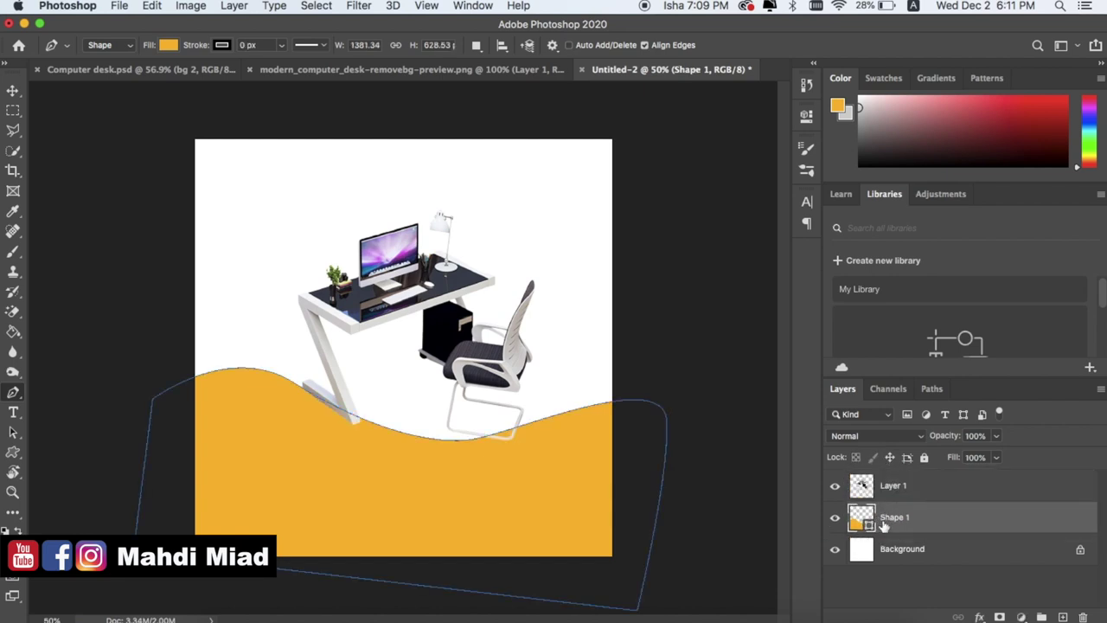
# Step: Enlarge the desk cut-out proportionally with Free Transform and position it lower on the canvas, overlapping the orange wave
pyautogui.click(880, 492)
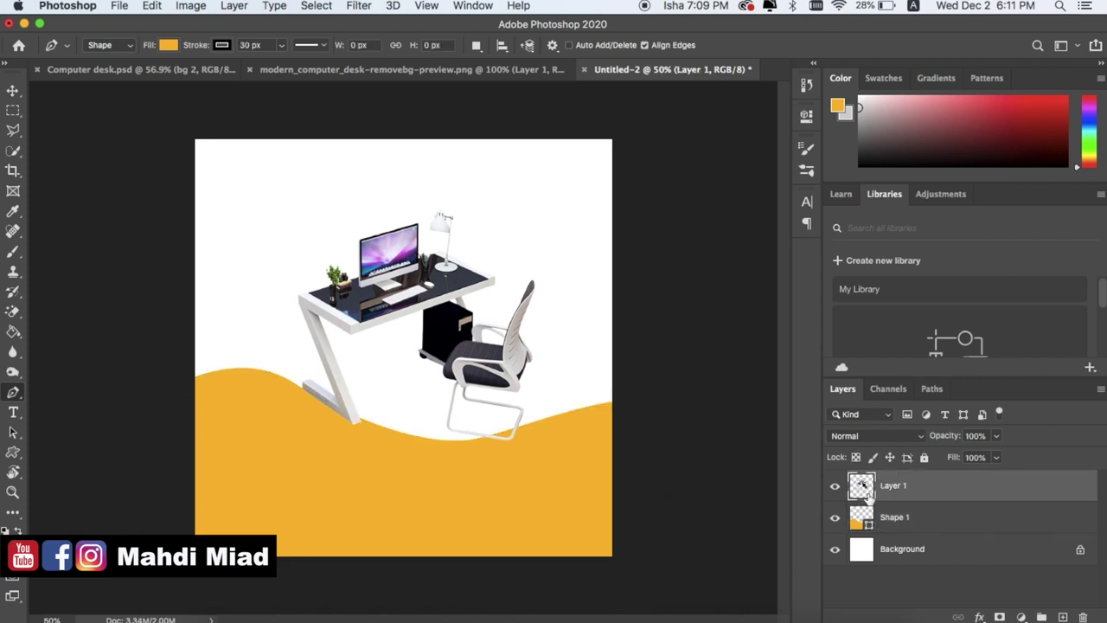
pyautogui.click(13, 90)
pyautogui.moveTo(435, 294); pyautogui.dragTo(420, 334)
pyautogui.hotkey('ctrl', 't')
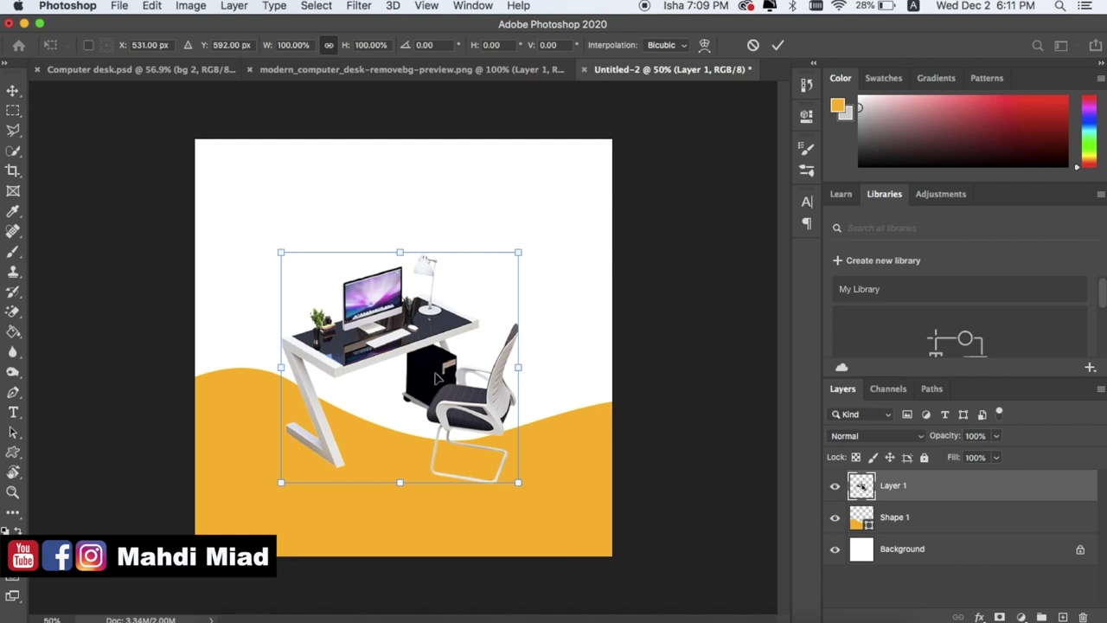
pyautogui.moveTo(518, 478); pyautogui.dragTo(560, 520)
pyautogui.moveTo(275, 252); pyautogui.dragTo(248, 228)
pyautogui.moveTo(401, 375); pyautogui.dragTo(402, 353)
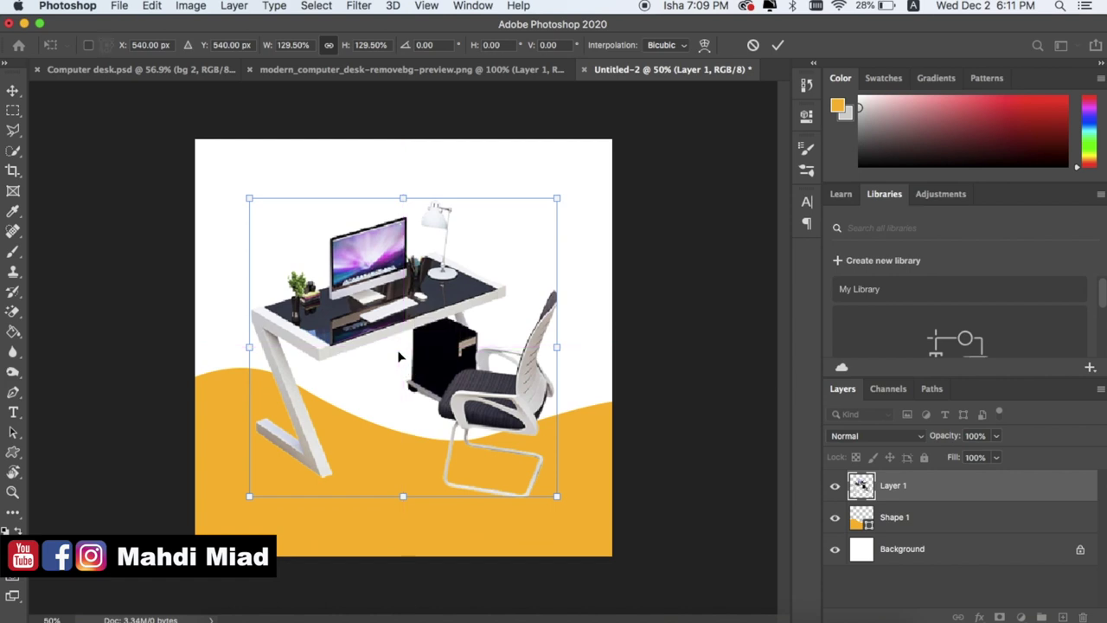
pyautogui.moveTo(250, 199); pyautogui.dragTo(271, 225)
pyautogui.press('Return')
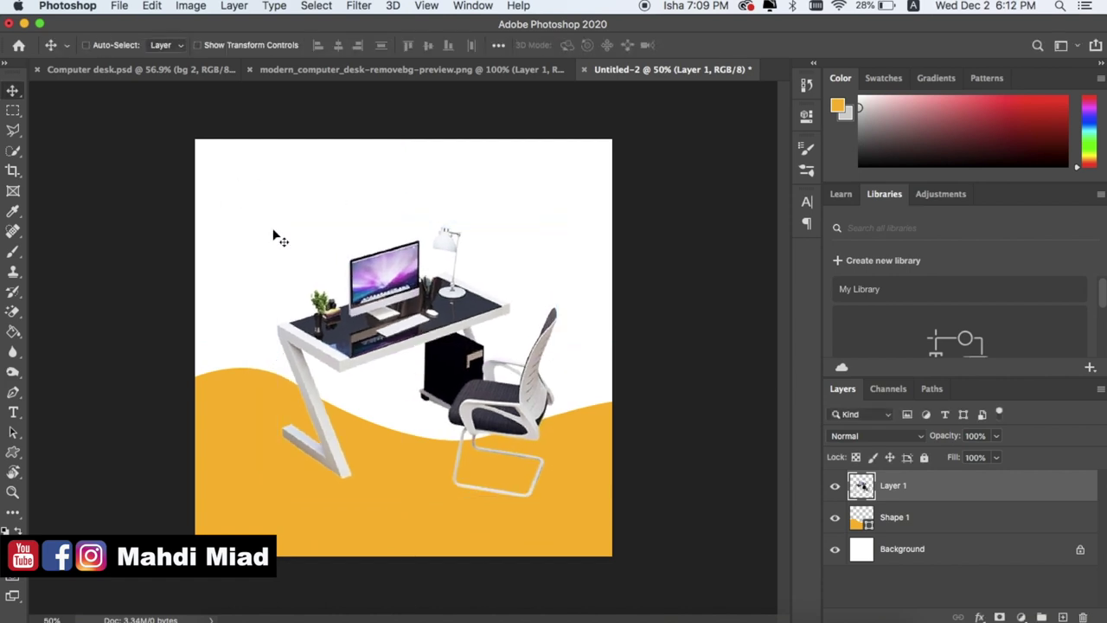
pyautogui.moveTo(474, 328)
pyautogui.mouseDown()
pyautogui.moveTo(461, 327)
pyautogui.moveTo(470, 334)
pyautogui.mouseUp()
# Step: Close the modern_computer_desk-removebg-preview.png document and check the finished reference layout in Computer desk.psd before returning to Untitled-2
pyautogui.click(294, 73)
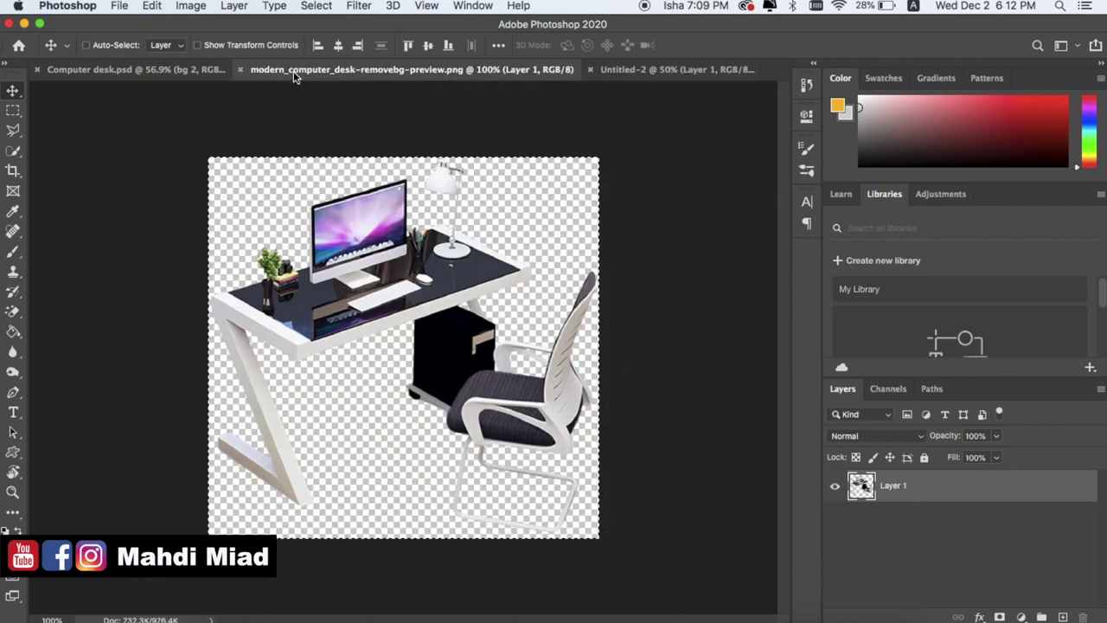
pyautogui.click(240, 69)
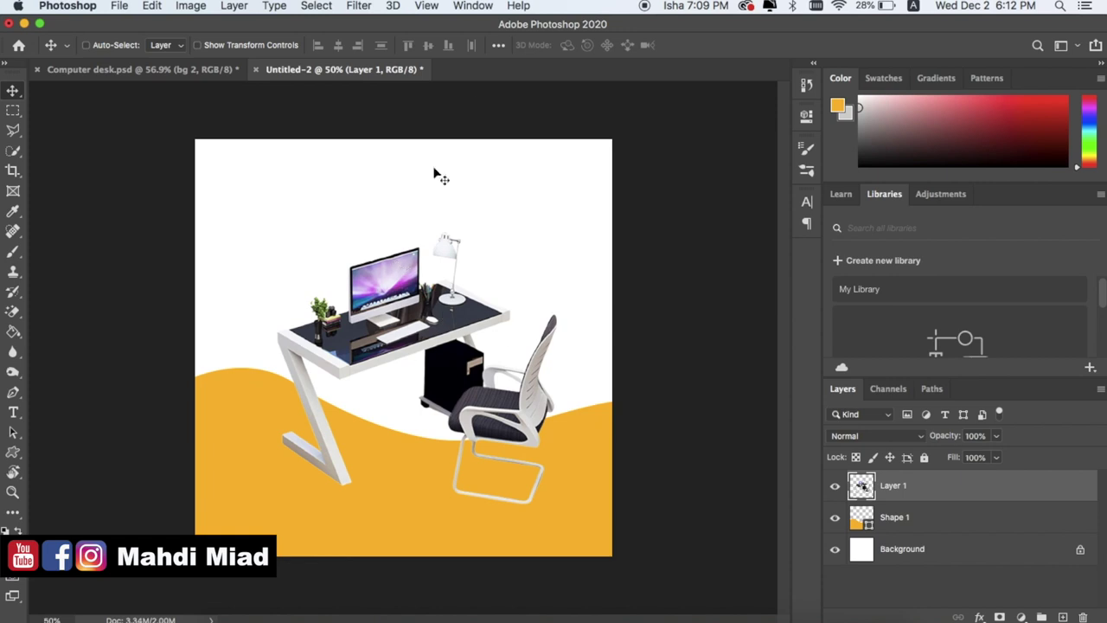
pyautogui.click(169, 72)
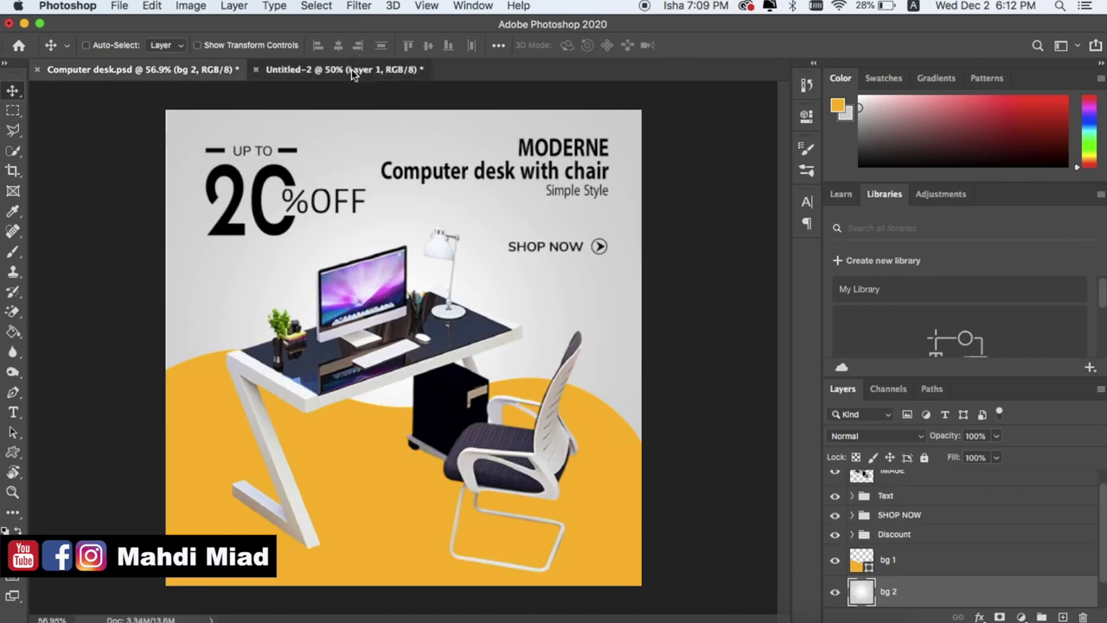
pyautogui.click(407, 70)
# Step: Add the text "MODERNE" in black above the desk with the Type tool
pyautogui.click(14, 413)
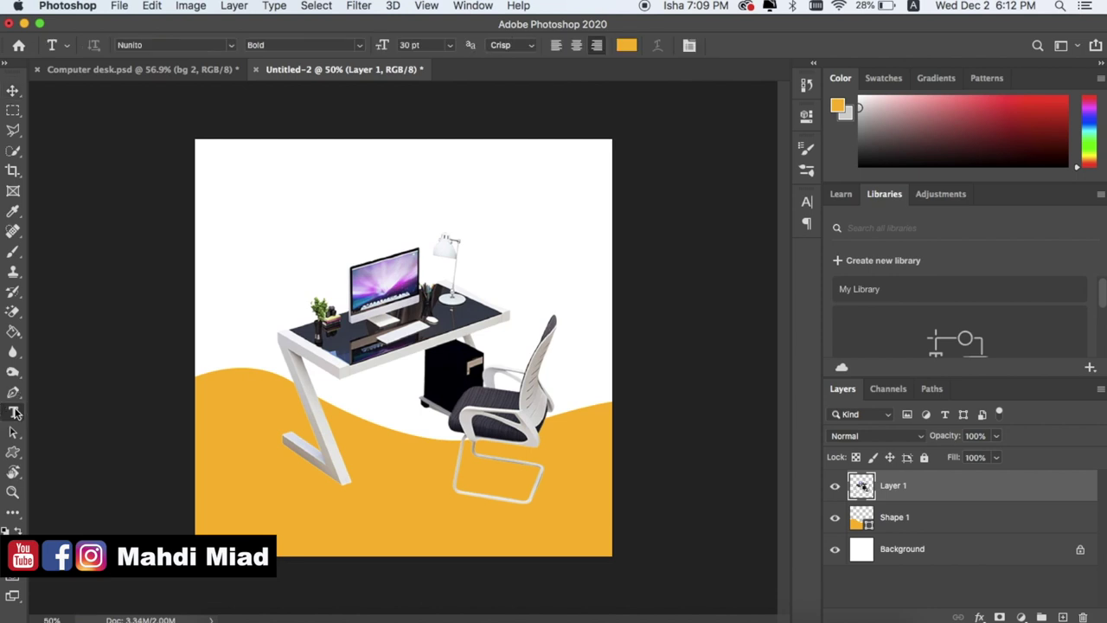
pyautogui.click(627, 47)
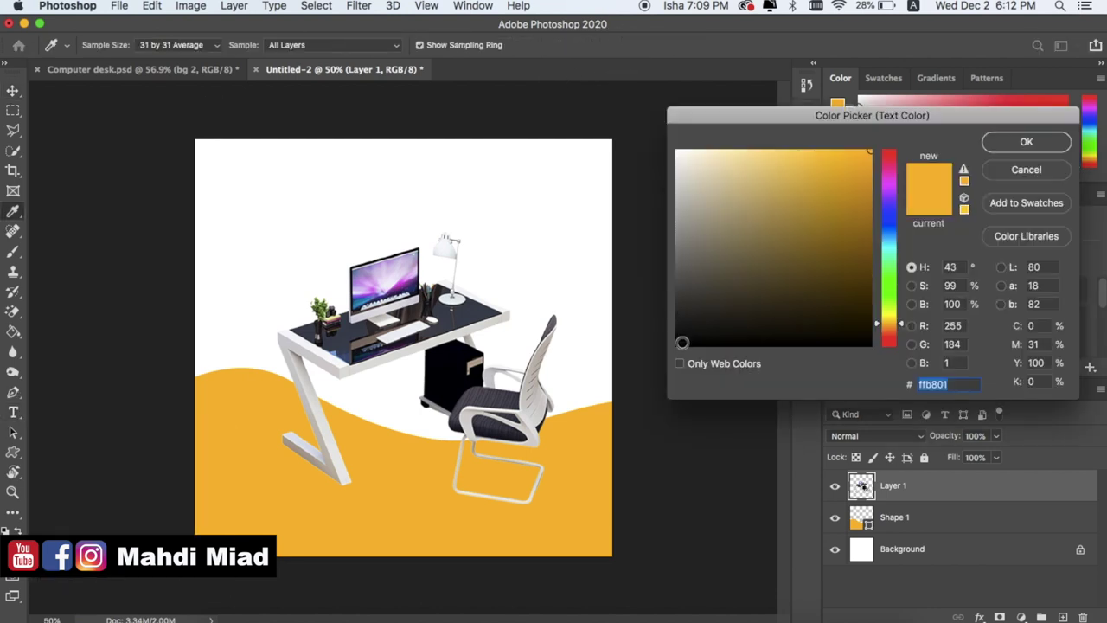
pyautogui.click(680, 340)
pyautogui.click(1025, 147)
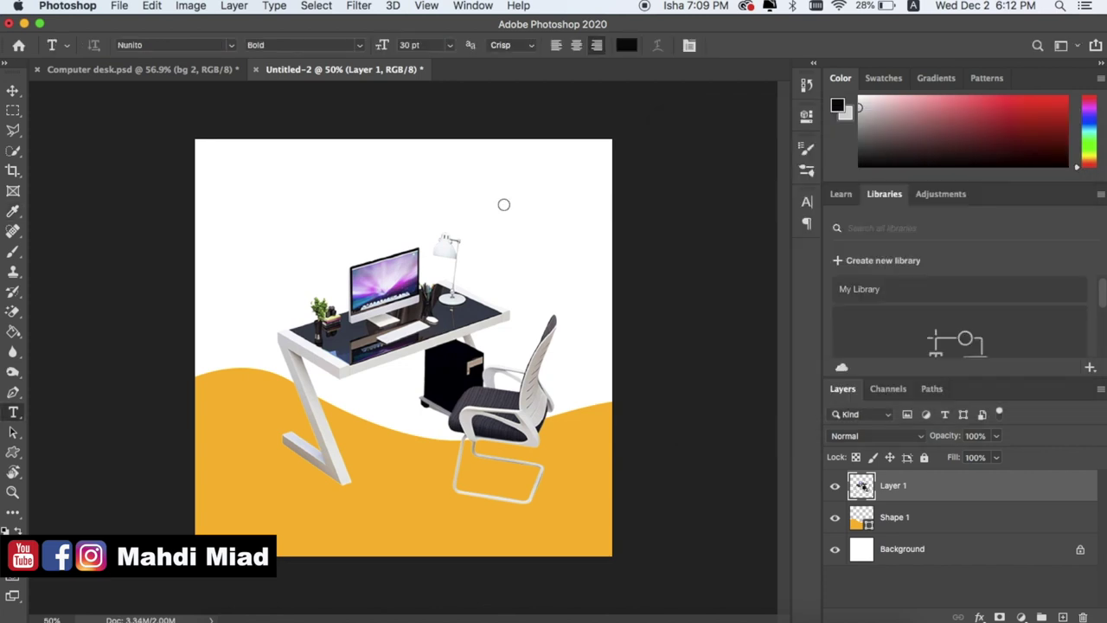
pyautogui.click(464, 178)
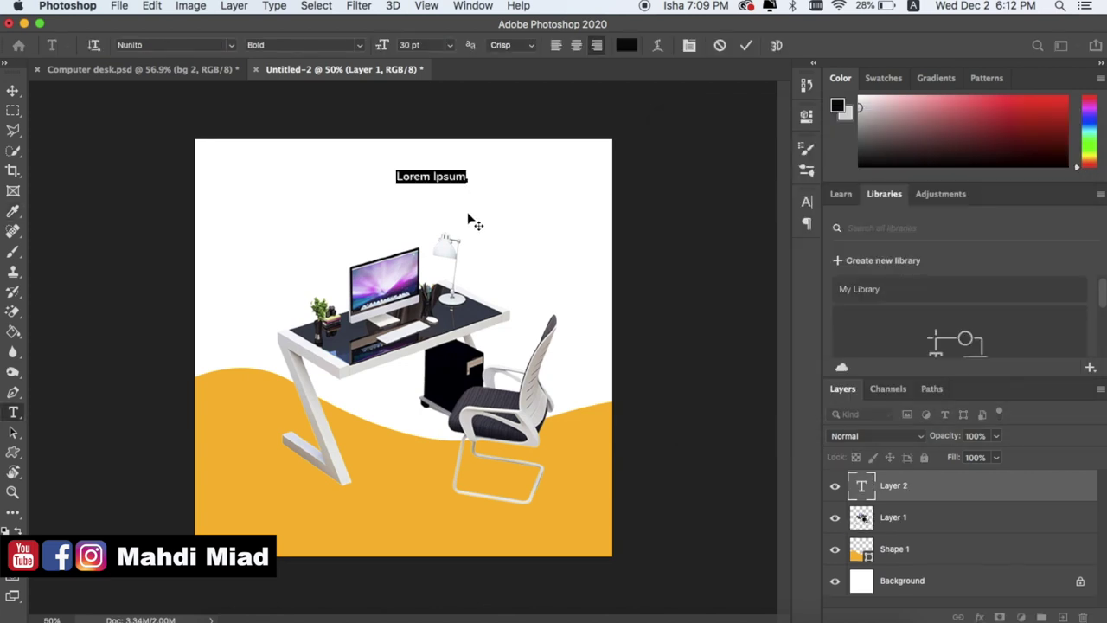
pyautogui.write('MODERN')
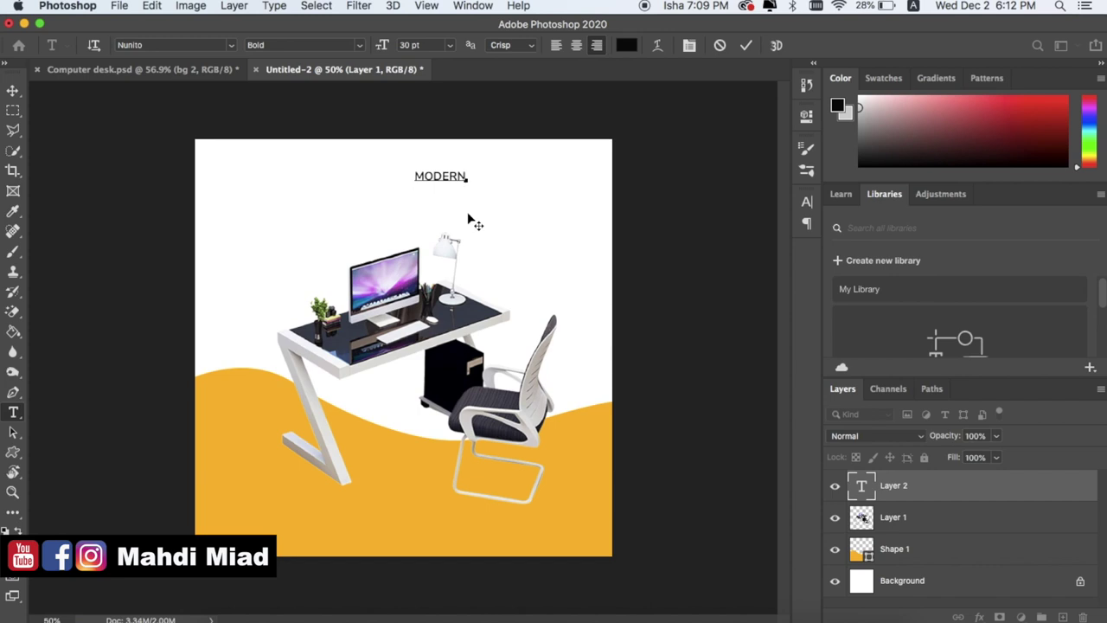
pyautogui.write('E')
# Step: Set the MODERNE text to Bold at 72 pt and move it to the canvas's upper-right area
pyautogui.doubleClick(440, 171)
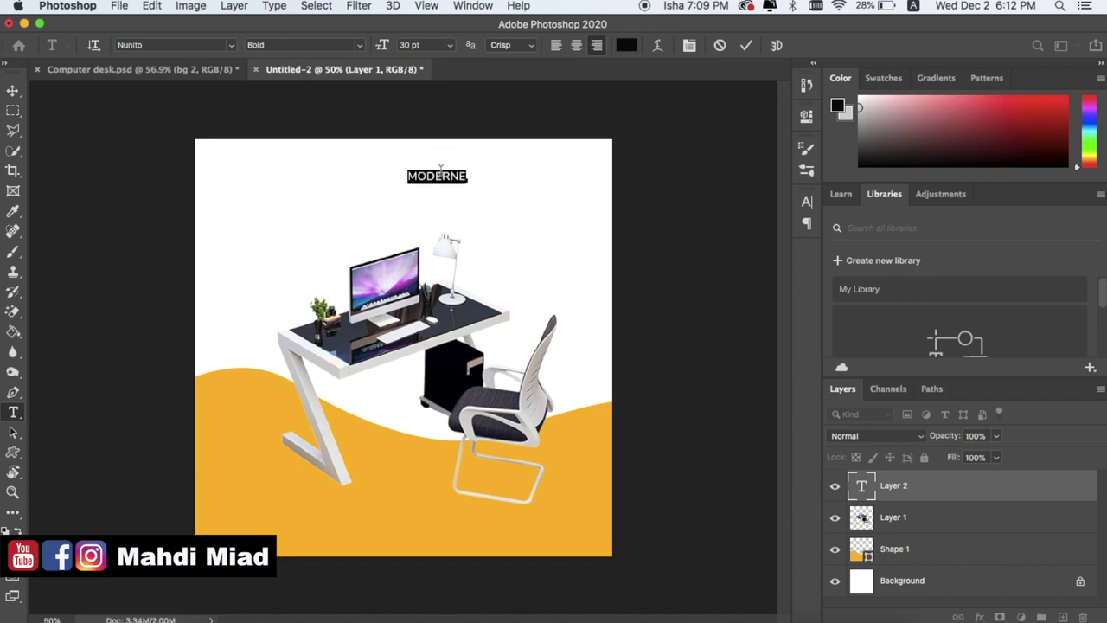
pyautogui.click(216, 46)
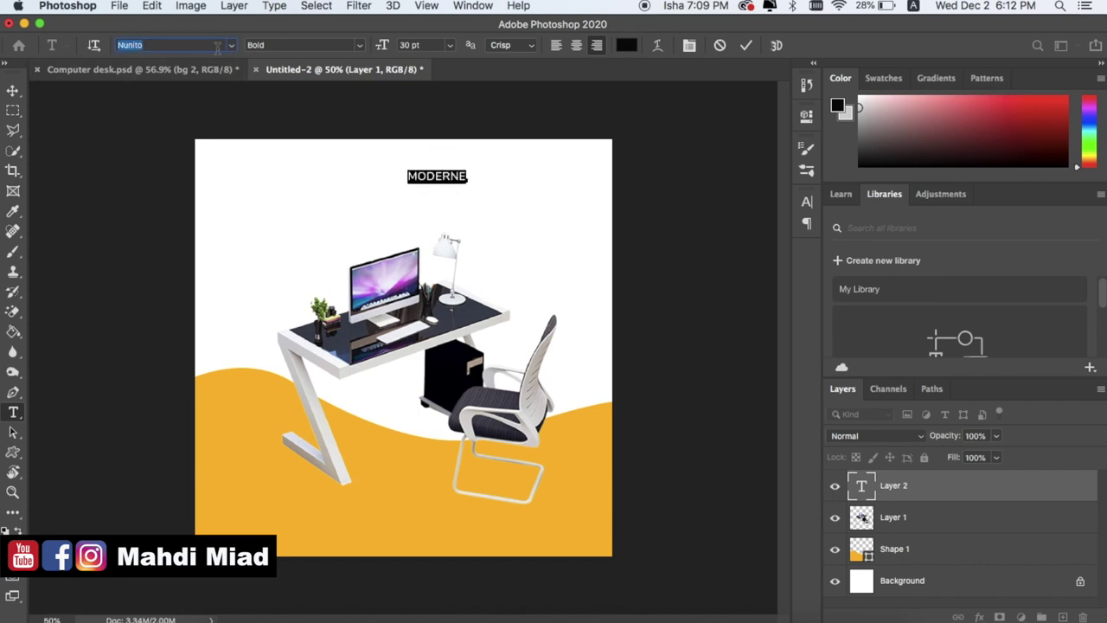
pyautogui.click(359, 46)
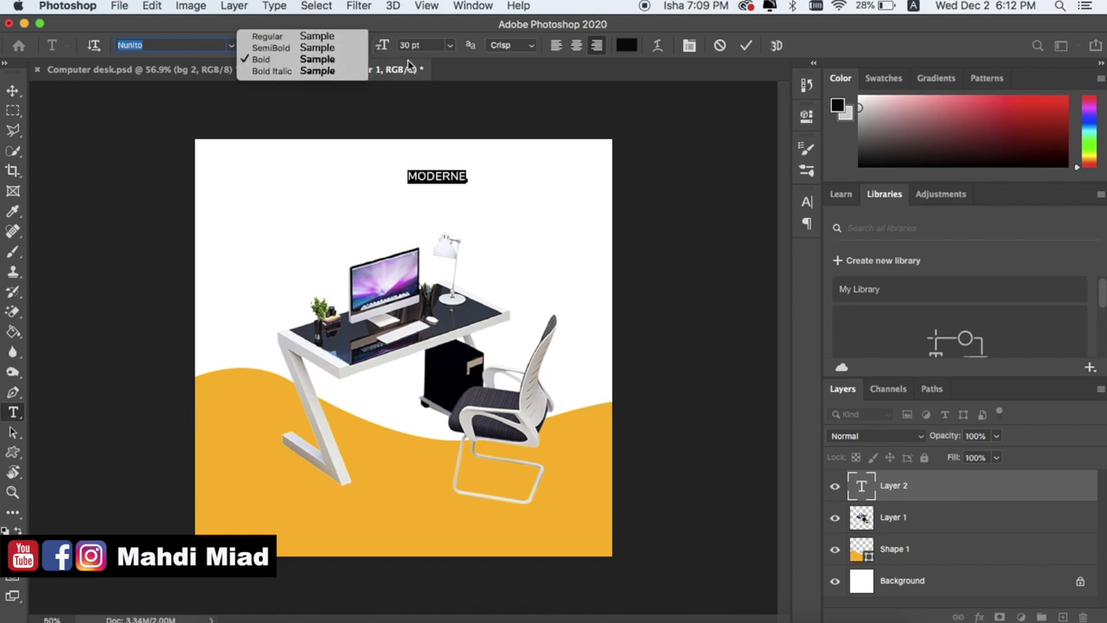
pyautogui.click(339, 60)
pyautogui.click(449, 45)
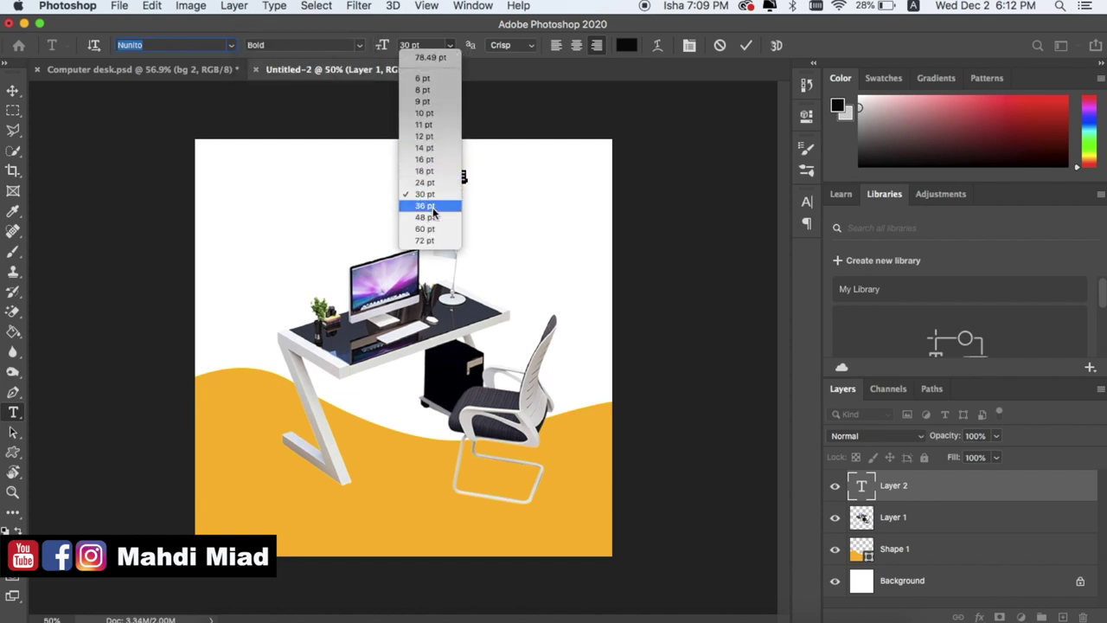
pyautogui.click(425, 206)
pyautogui.click(450, 45)
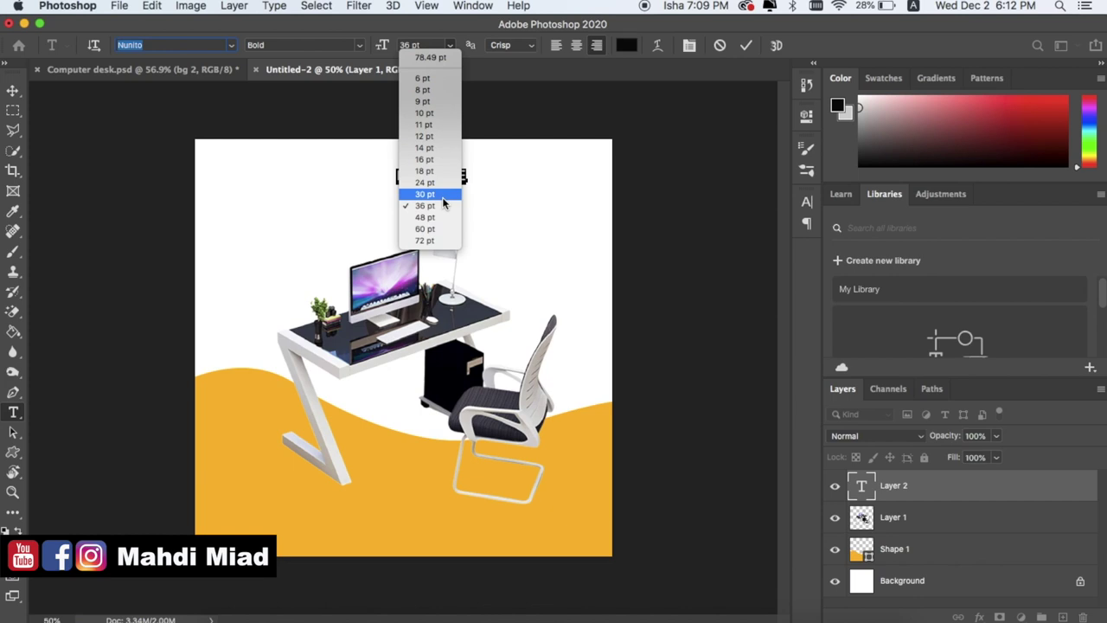
pyautogui.click(427, 241)
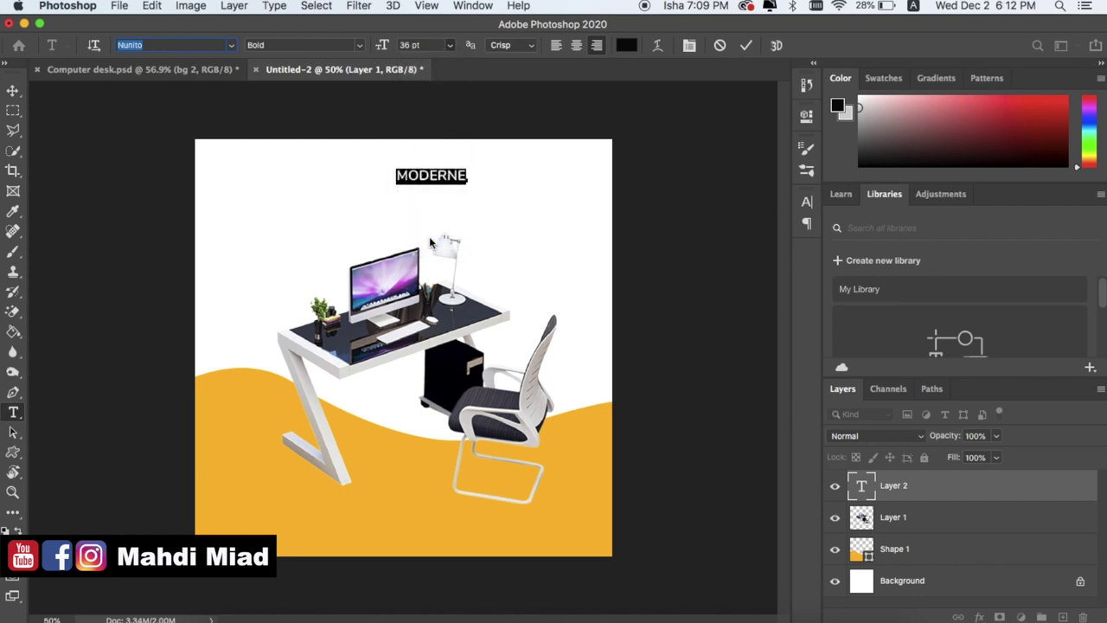
pyautogui.click(13, 90)
pyautogui.moveTo(433, 173); pyautogui.dragTo(540, 175)
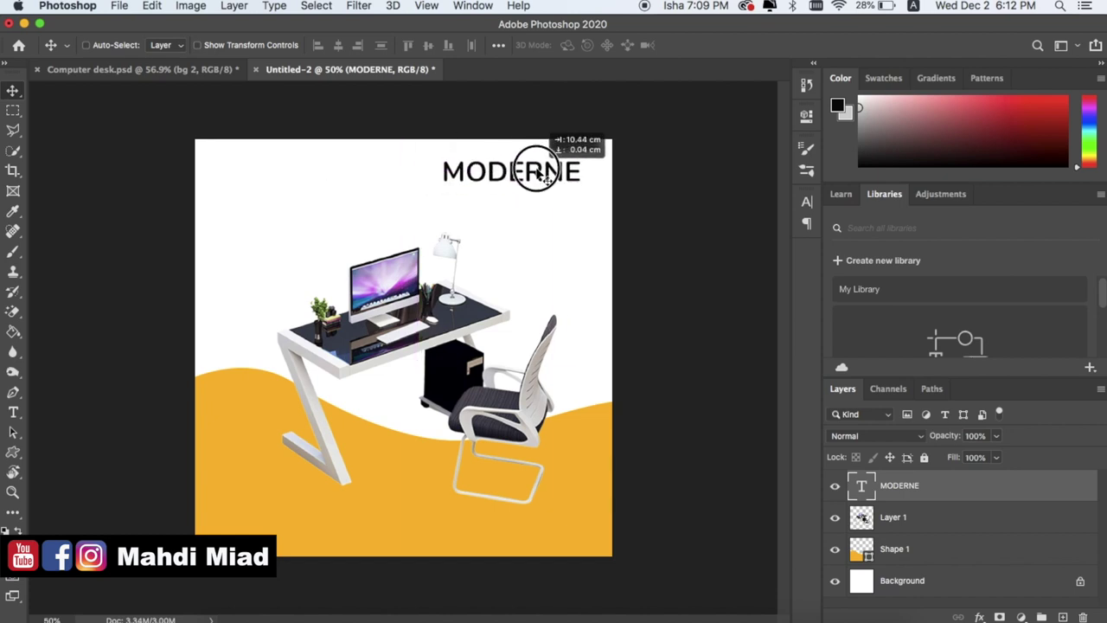
# Step: Reduce the MODERNE text's font size to 60 pt
pyautogui.doubleClick(530, 171)
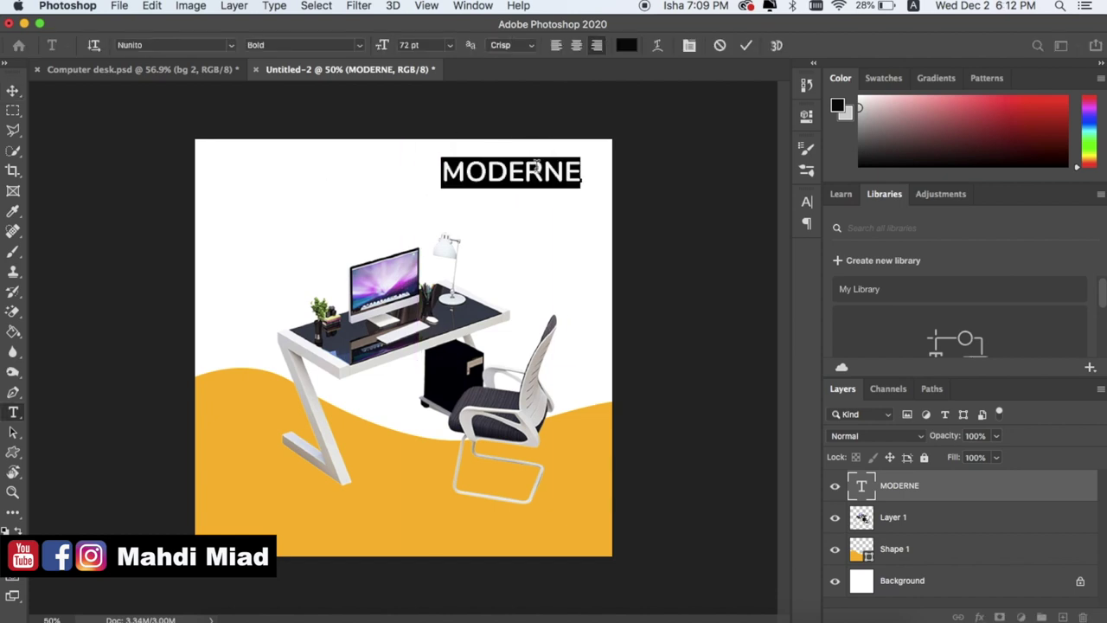
pyautogui.click(450, 51)
pyautogui.click(432, 227)
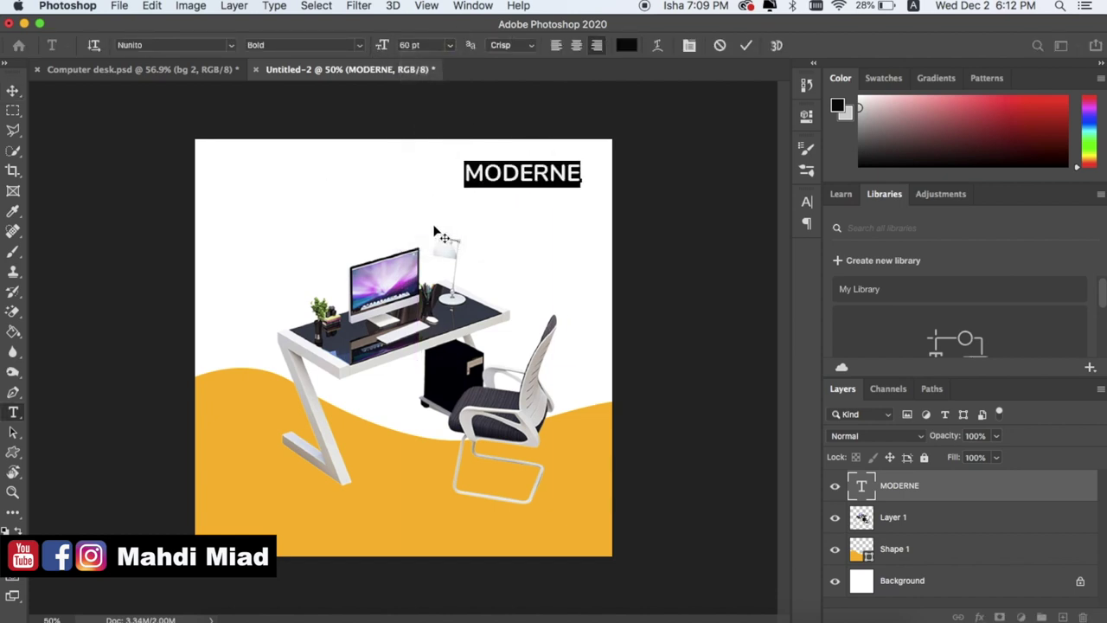
pyautogui.click(13, 90)
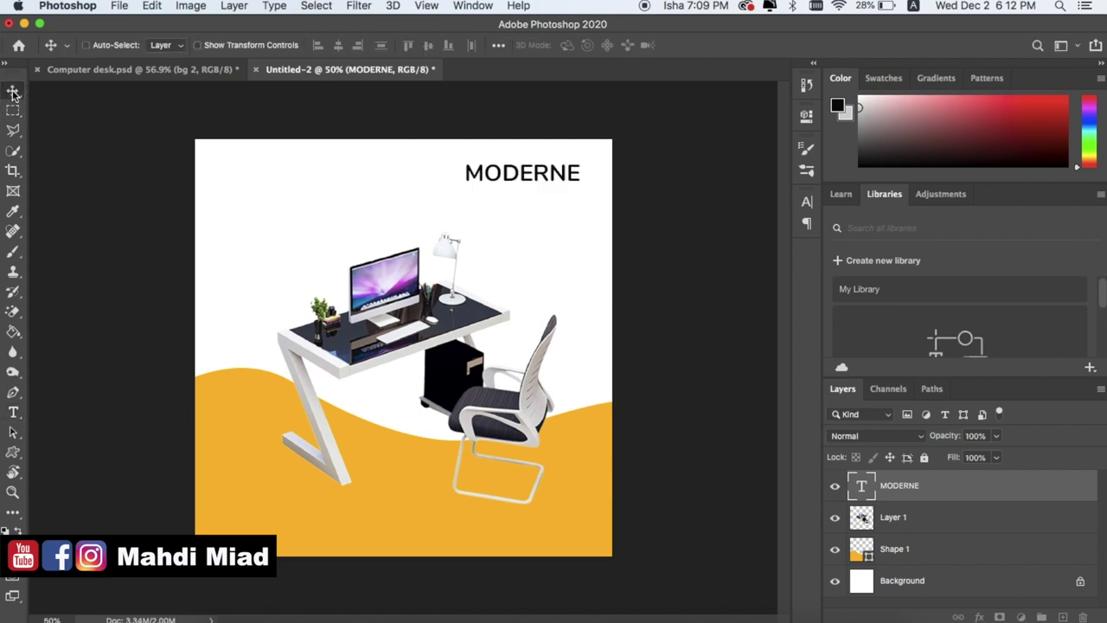
# Step: Duplicate the MODERNE text layer and place the copy directly below the original
pyautogui.rightClick(517, 179)
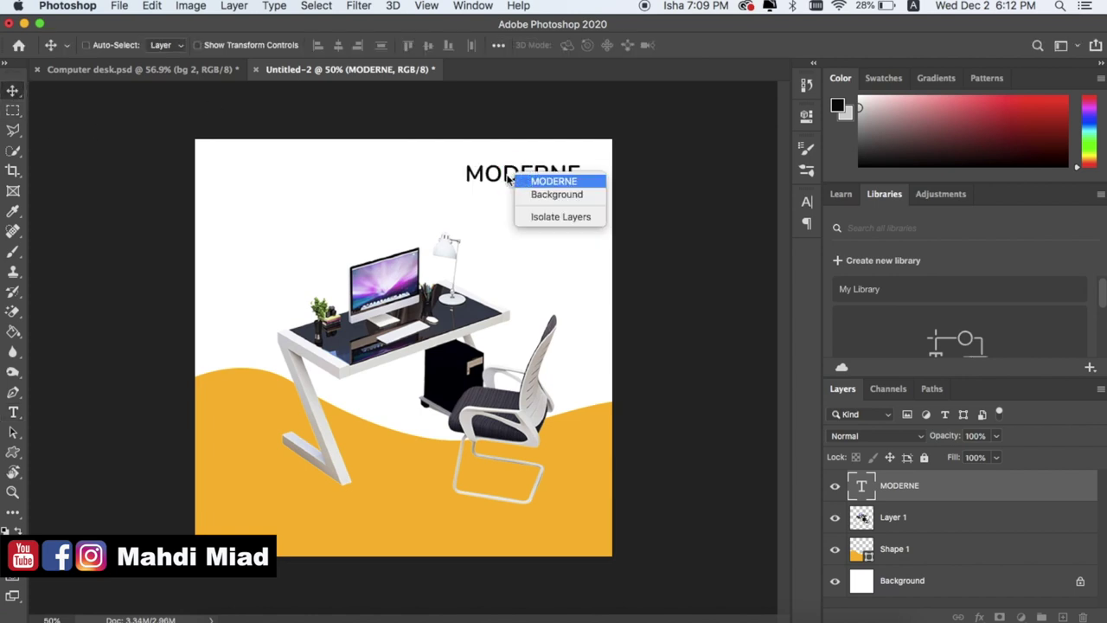
pyautogui.click(502, 180)
pyautogui.moveTo(499, 177); pyautogui.dragTo(510, 219)
# Step: Replace the wording of the duplicated text line with "Computer desk with chair"
pyautogui.doubleClick(510, 216)
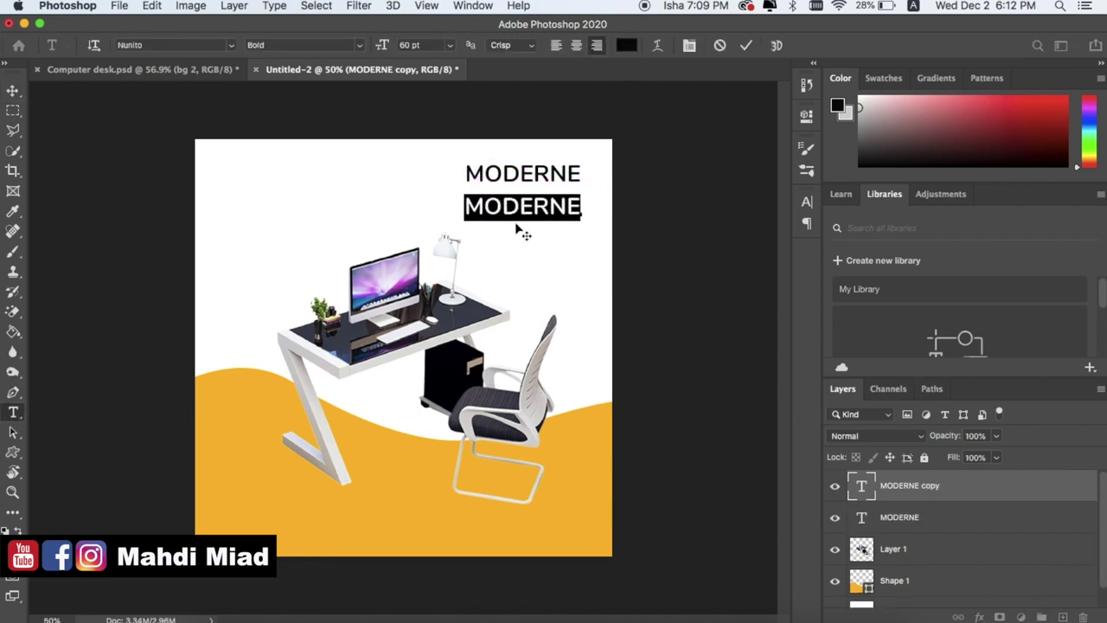
pyautogui.write('Com')
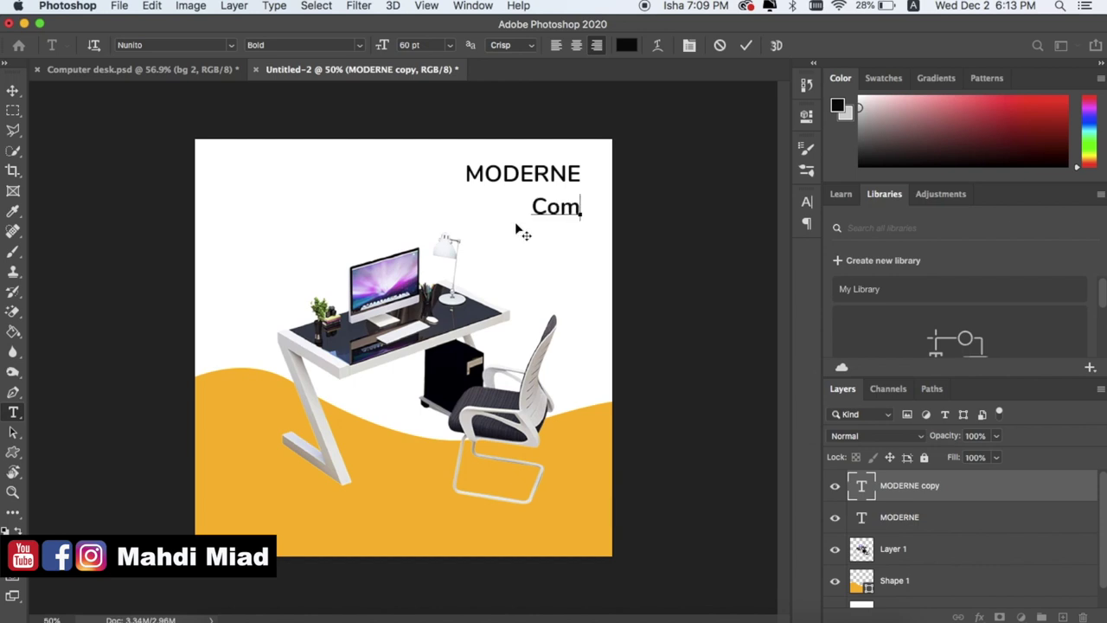
pyautogui.write('puter ')
pyautogui.write('desk')
pyautogui.write(' with ch')
pyautogui.write('ar,')
pyautogui.press('BackSpace')
pyautogui.press('BackSpace')
pyautogui.write('ir.')
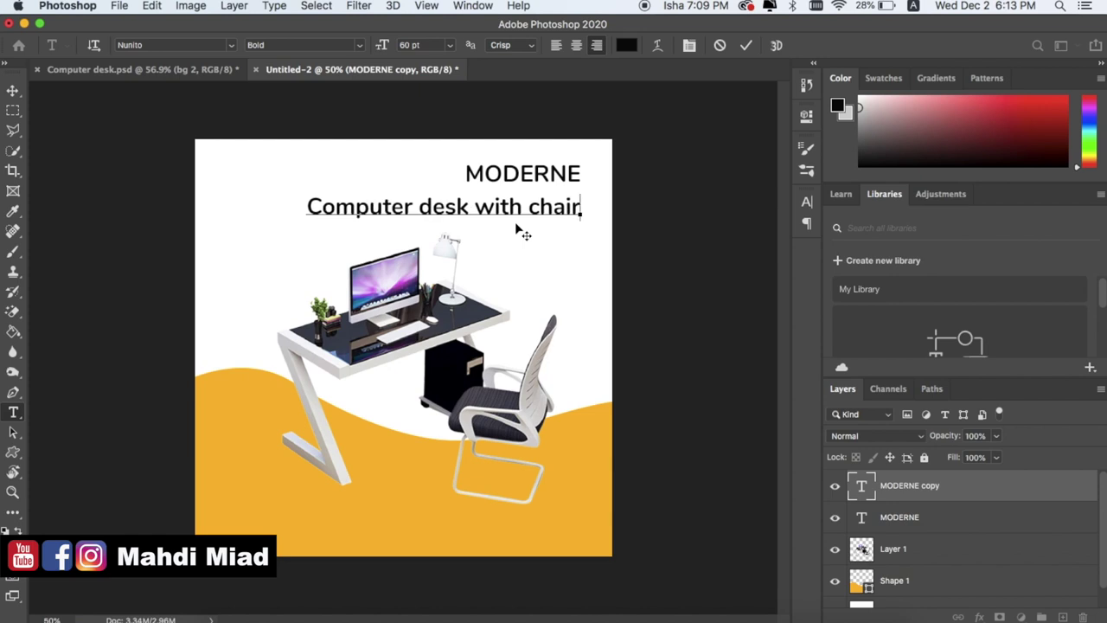
# Step: Set the "Computer desk with chair" text to 50 pt and move it up directly beneath the MODERNE line
pyautogui.press('super+a')
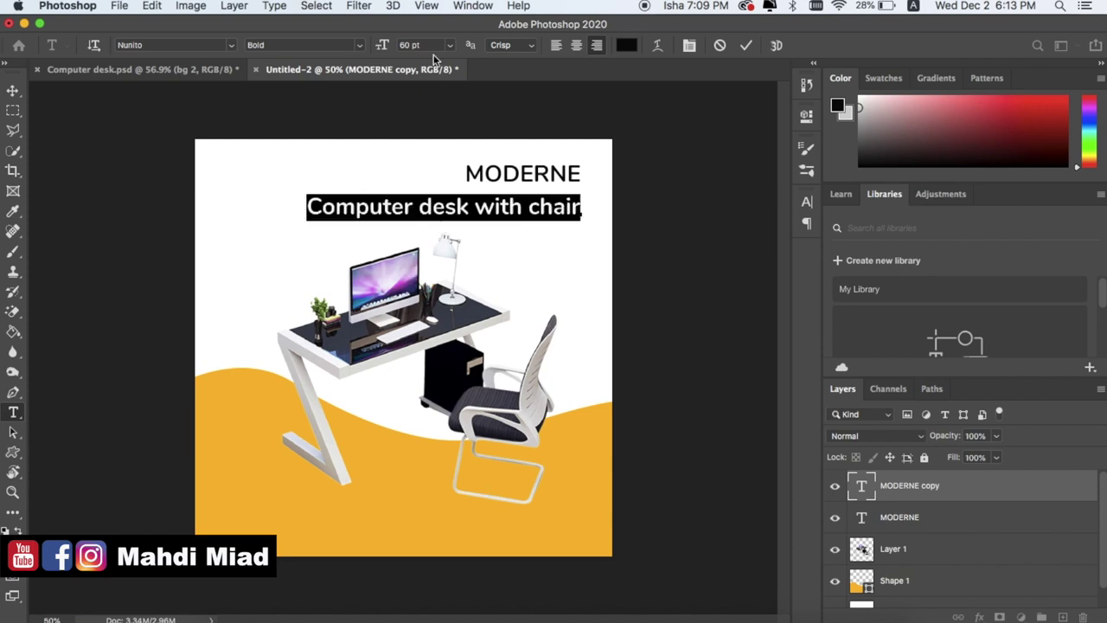
pyautogui.click(402, 45)
pyautogui.write('40')
pyautogui.press('Return')
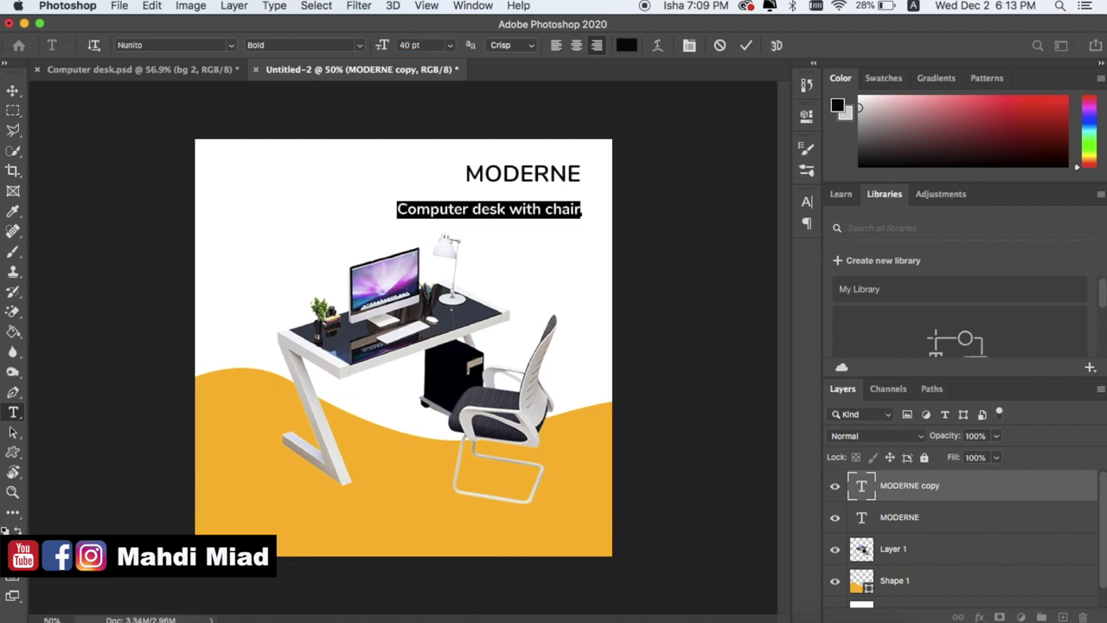
pyautogui.click(396, 50)
pyautogui.press('Return')
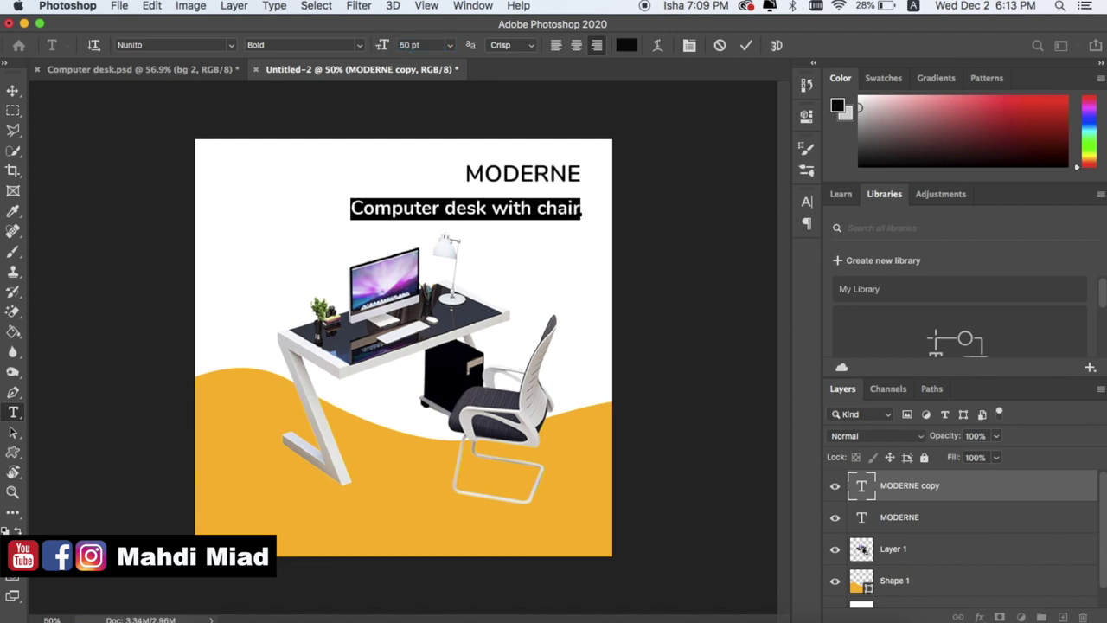
pyautogui.click(13, 90)
pyautogui.moveTo(506, 212)
pyautogui.mouseDown()
pyautogui.moveTo(507, 193)
pyautogui.moveTo(513, 211)
pyautogui.mouseUp()
# Step: Check the font settings of the MODERNE headline in the Computer desk.psd reference document, and return to Untitled-2
pyautogui.click(193, 69)
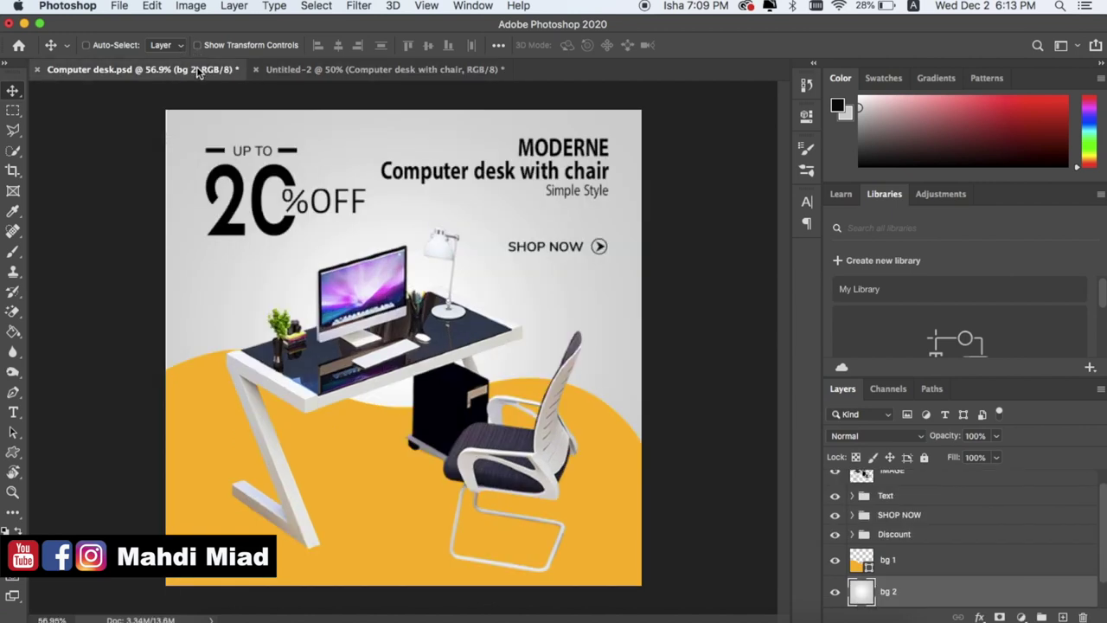
pyautogui.doubleClick(570, 146)
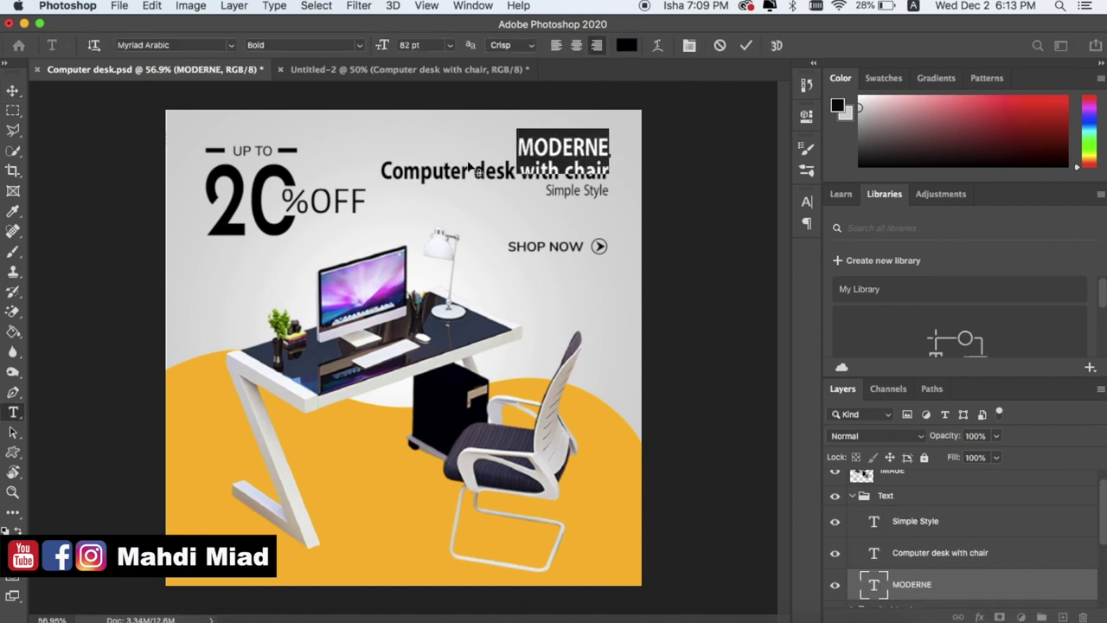
pyautogui.click(406, 70)
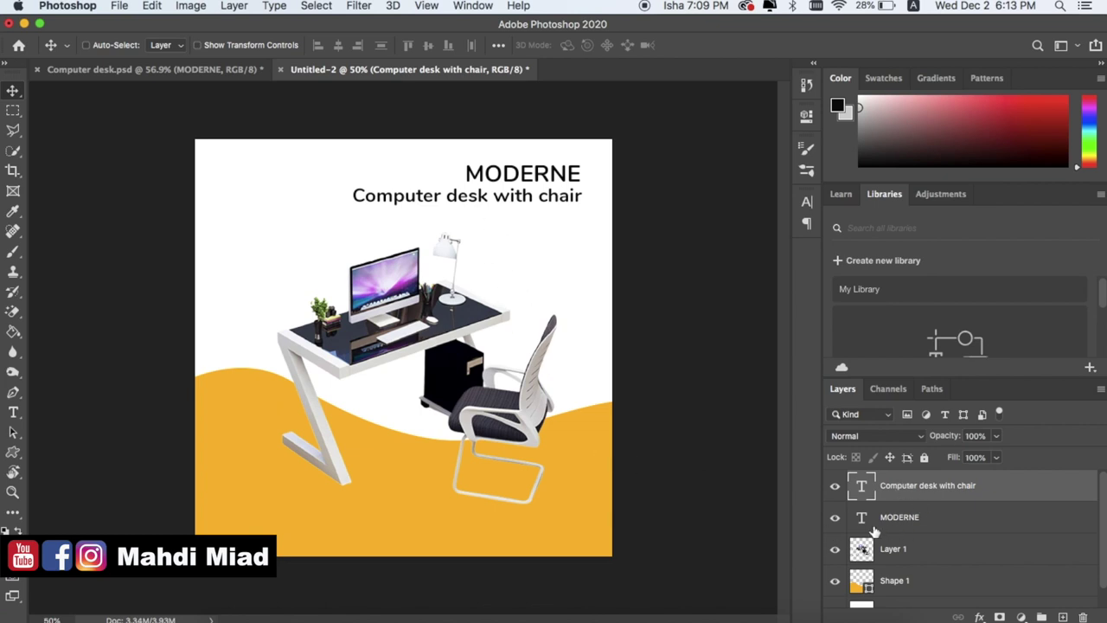
# Step: Hide both text layers and ready the Rectangle tool with light gray as the foreground and fill color
pyautogui.click(836, 486)
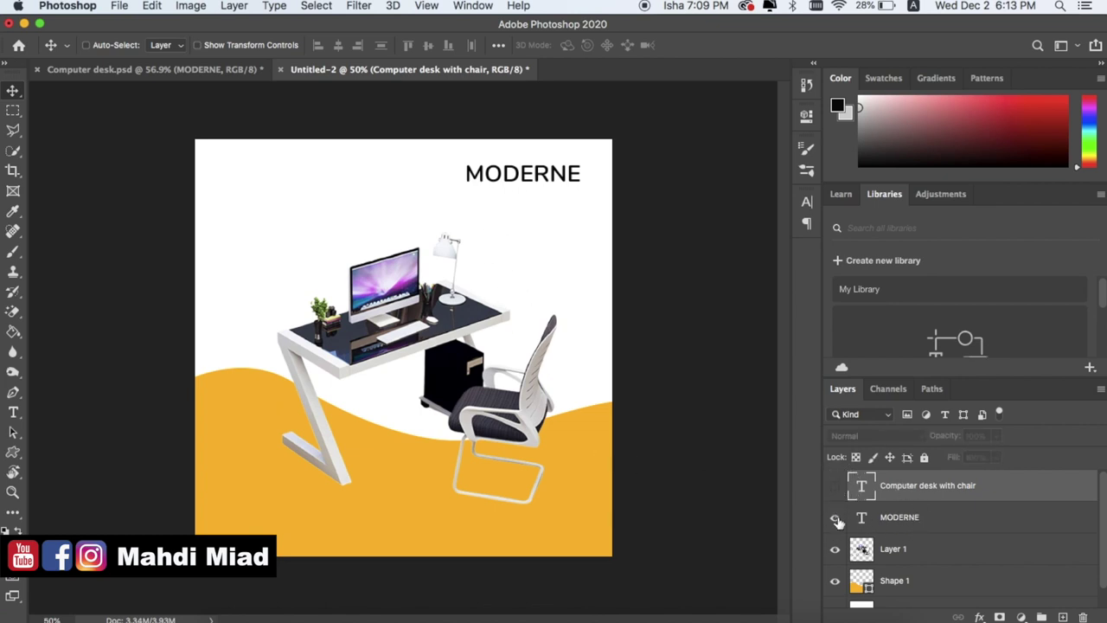
pyautogui.click(835, 519)
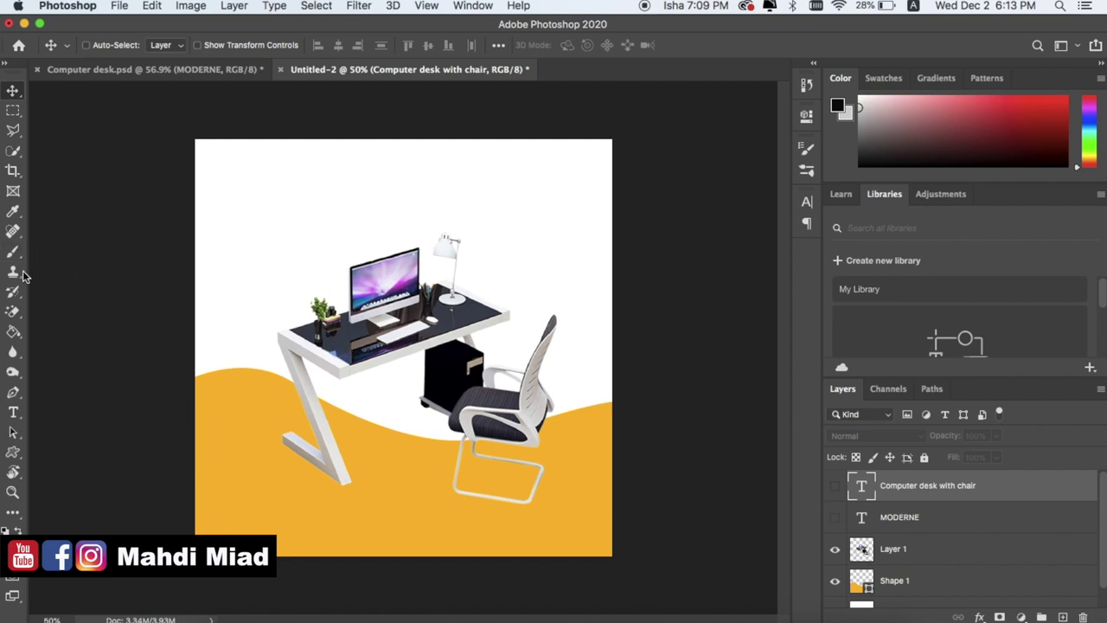
pyautogui.click(13, 452)
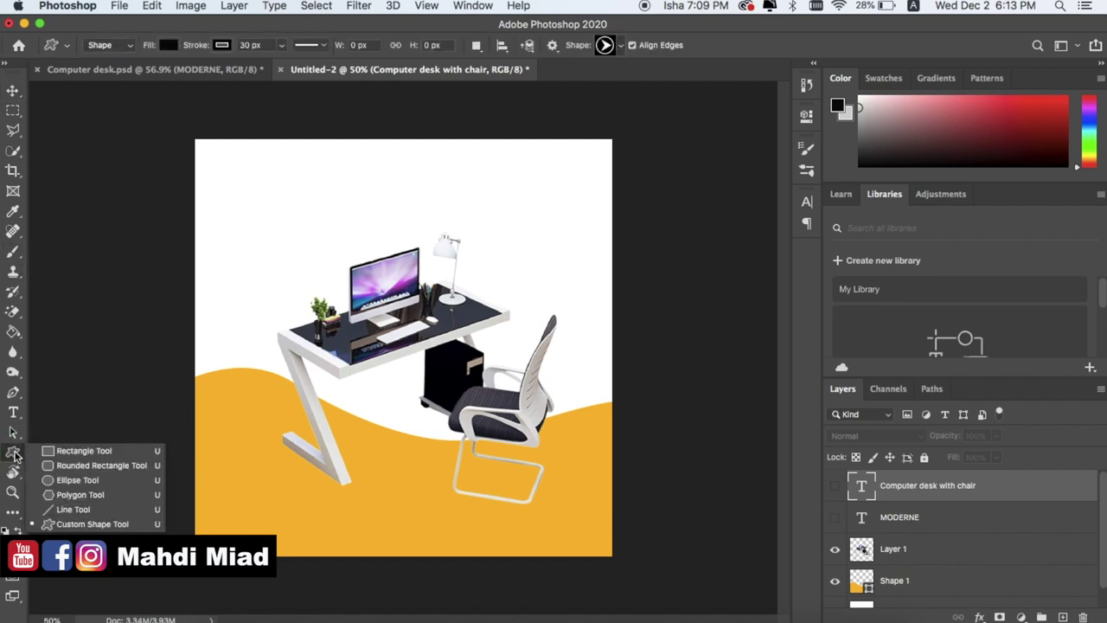
pyautogui.click(65, 453)
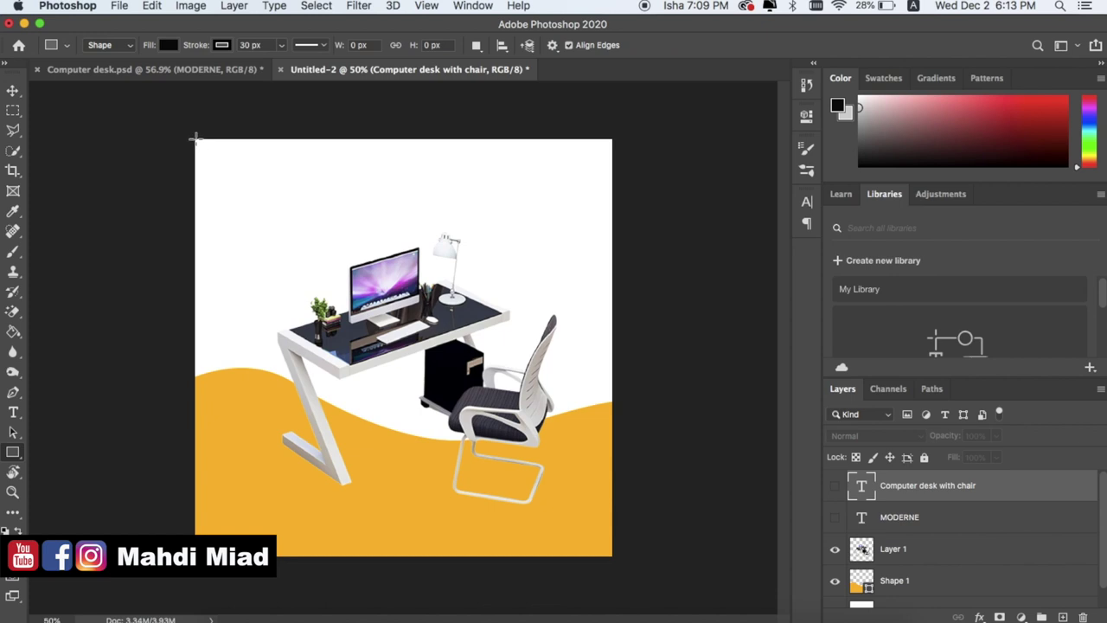
pyautogui.click(20, 528)
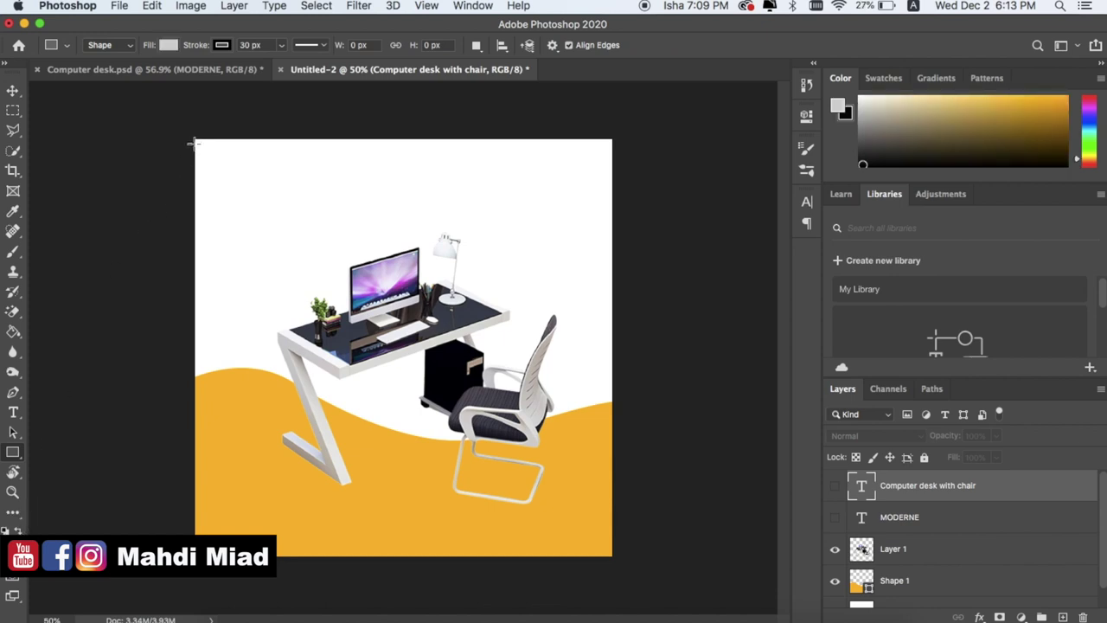
pyautogui.moveTo(194, 138); pyautogui.dragTo(612, 460)
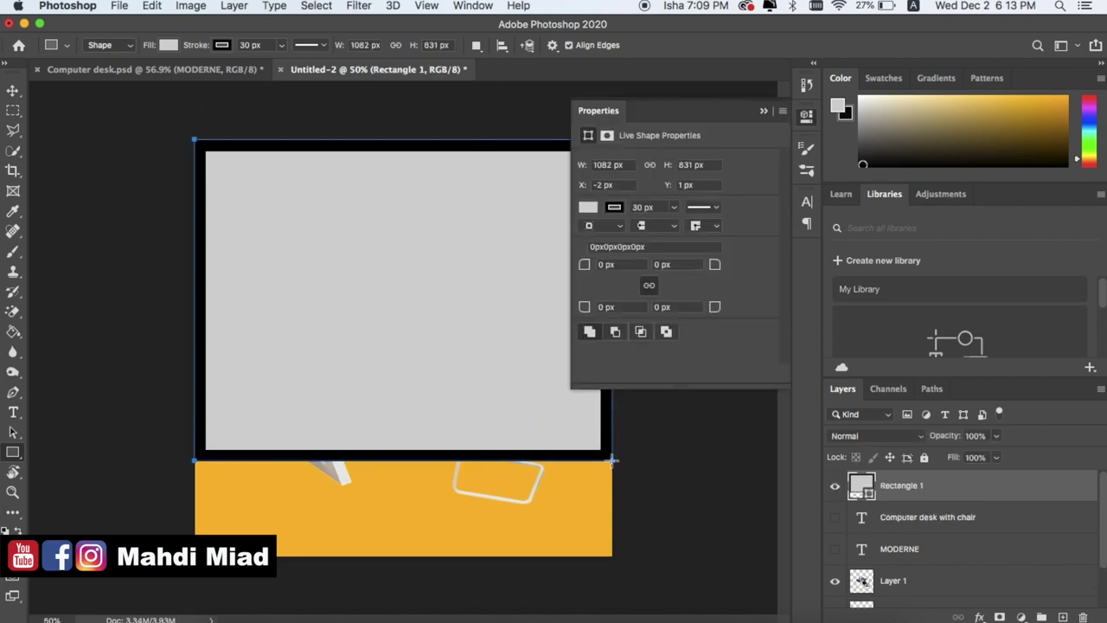
pyautogui.click(763, 111)
pyautogui.scroll(-2, 921, 500)
pyautogui.scroll(2, 930, 537)
pyautogui.moveTo(884, 489); pyautogui.dragTo(895, 593)
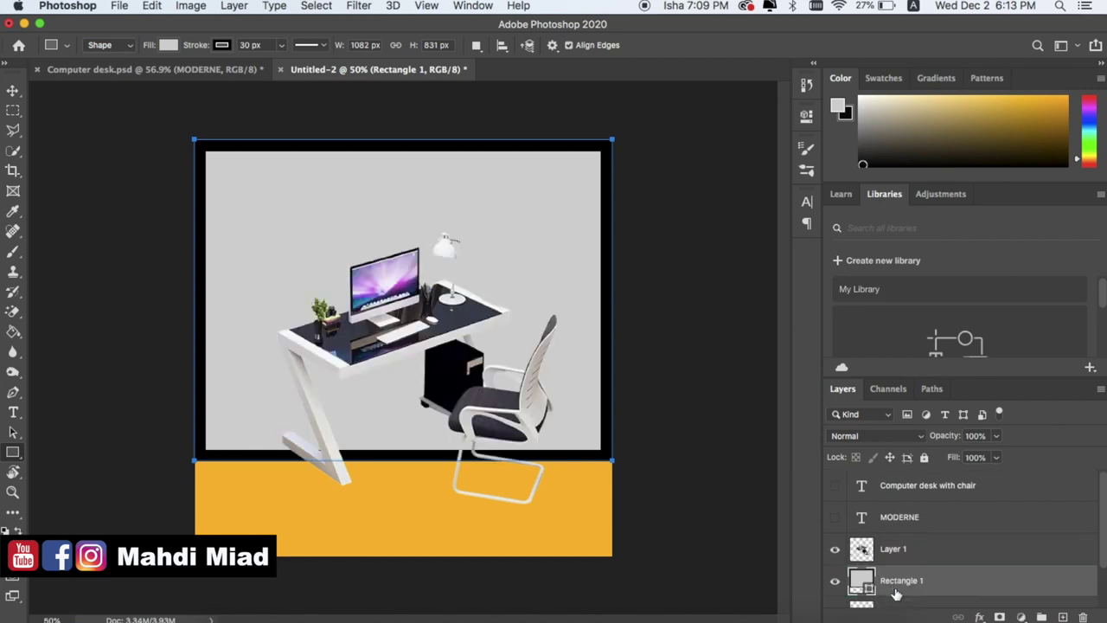
pyautogui.moveTo(893, 528); pyautogui.dragTo(894, 574)
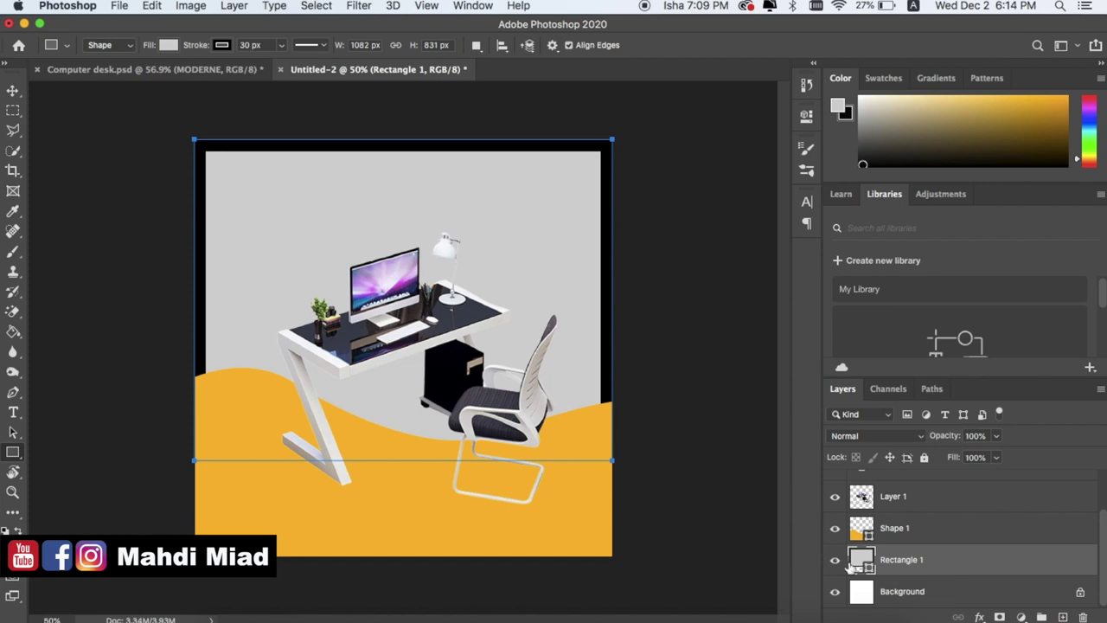
pyautogui.click(13, 90)
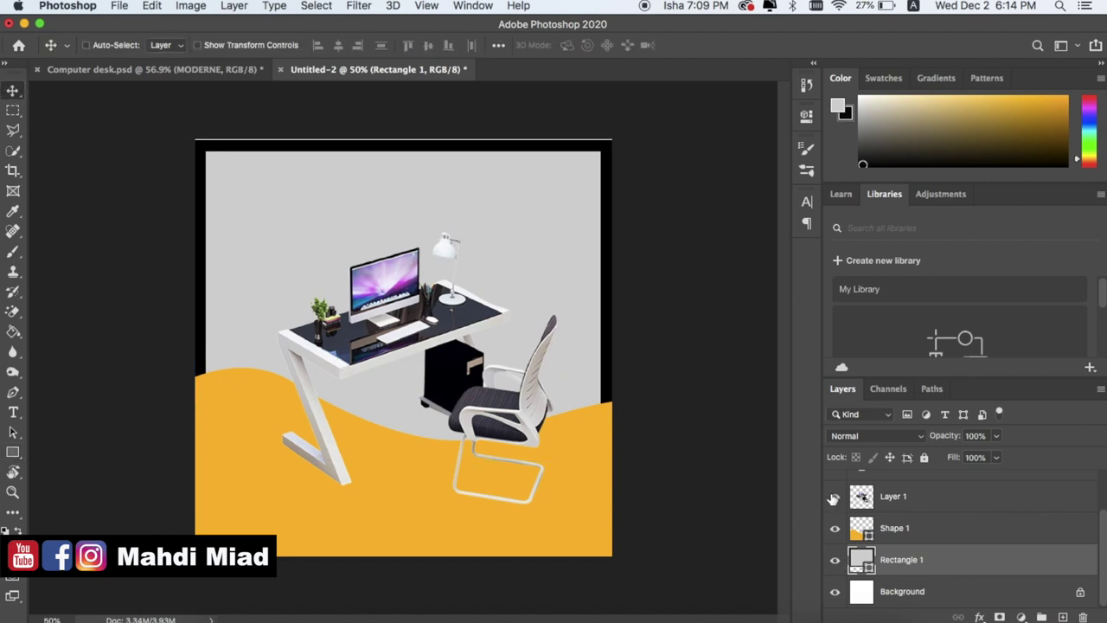
pyautogui.press('super+t')
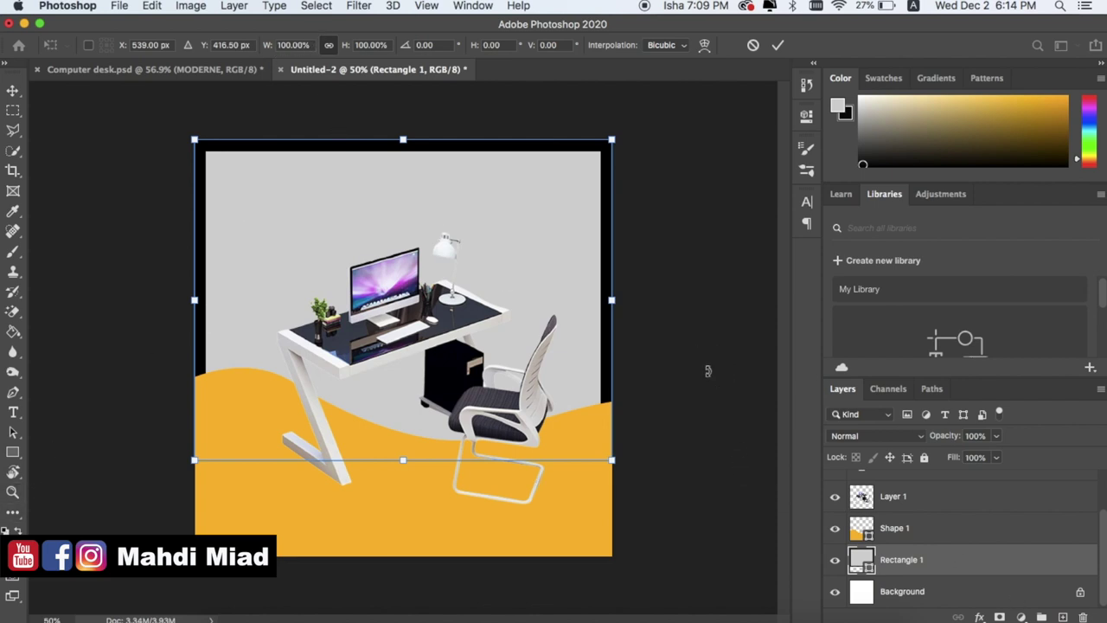
pyautogui.press('Return')
pyautogui.press('BackSpace')
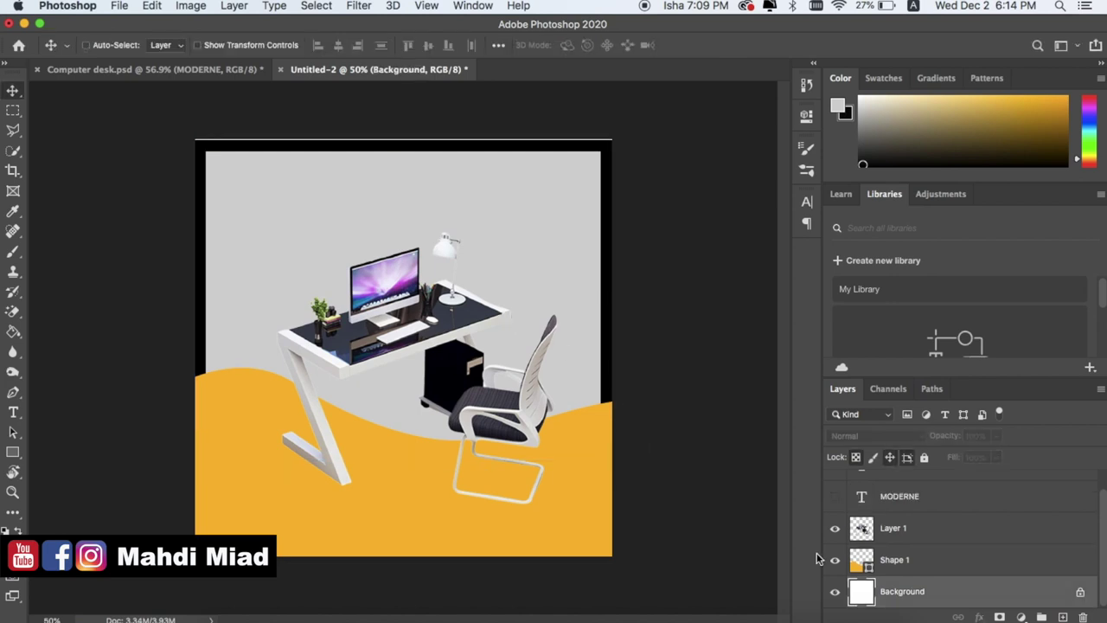
# Step: Draw a light-gray rectangle with a 0 px stroke, about 1176 x 872 px, behind the wave, covering the upper canvas past its edges
pyautogui.click(12, 453)
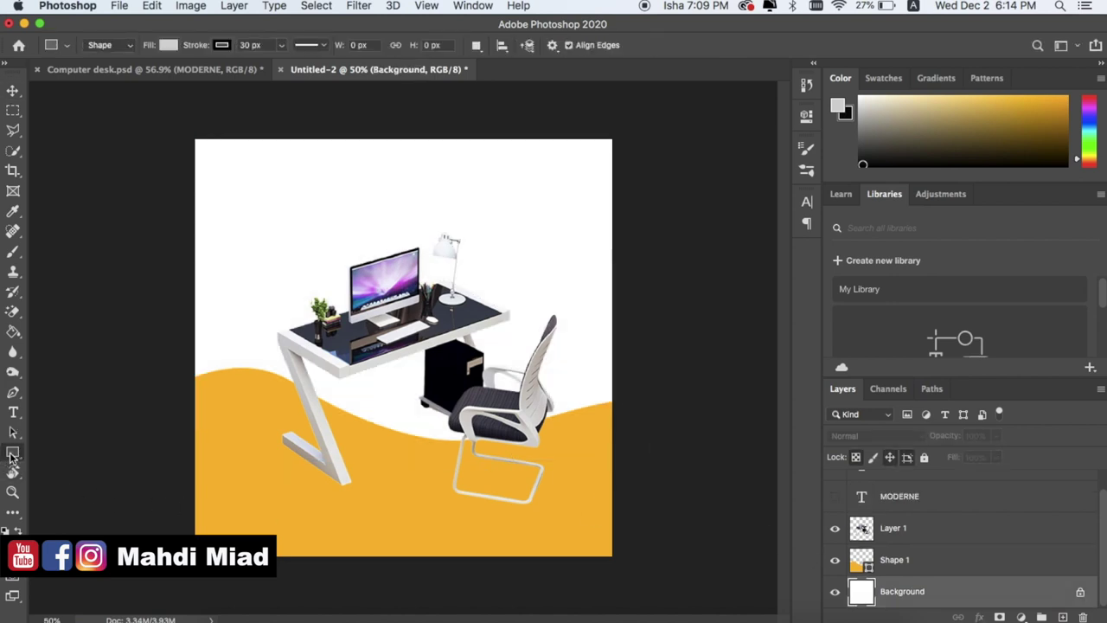
pyautogui.click(250, 46)
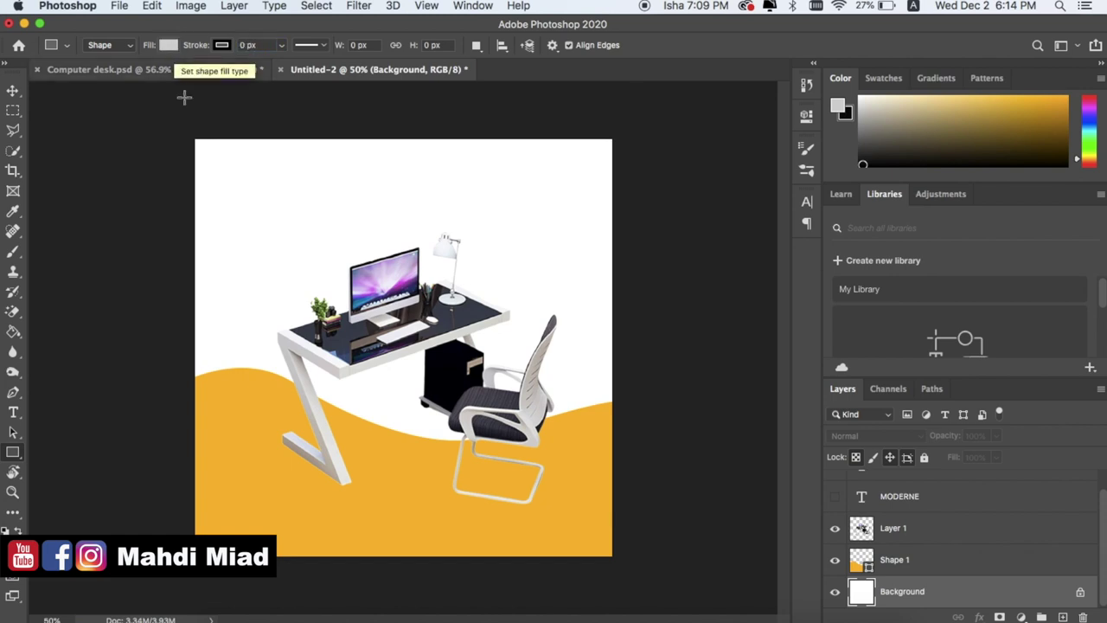
pyautogui.moveTo(179, 129); pyautogui.dragTo(634, 465)
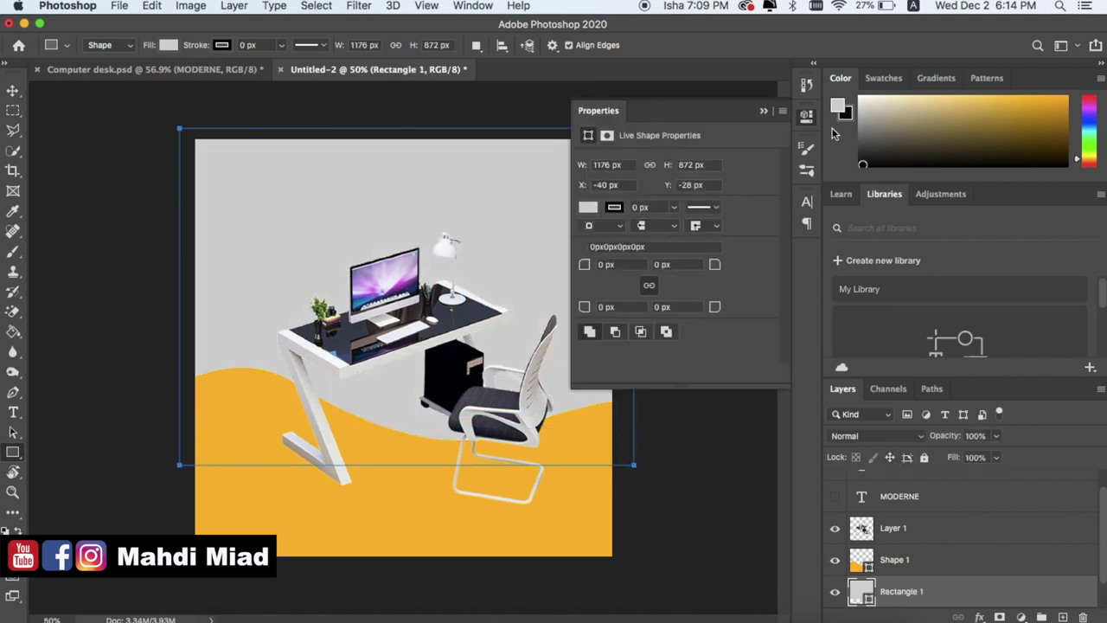
pyautogui.click(921, 535)
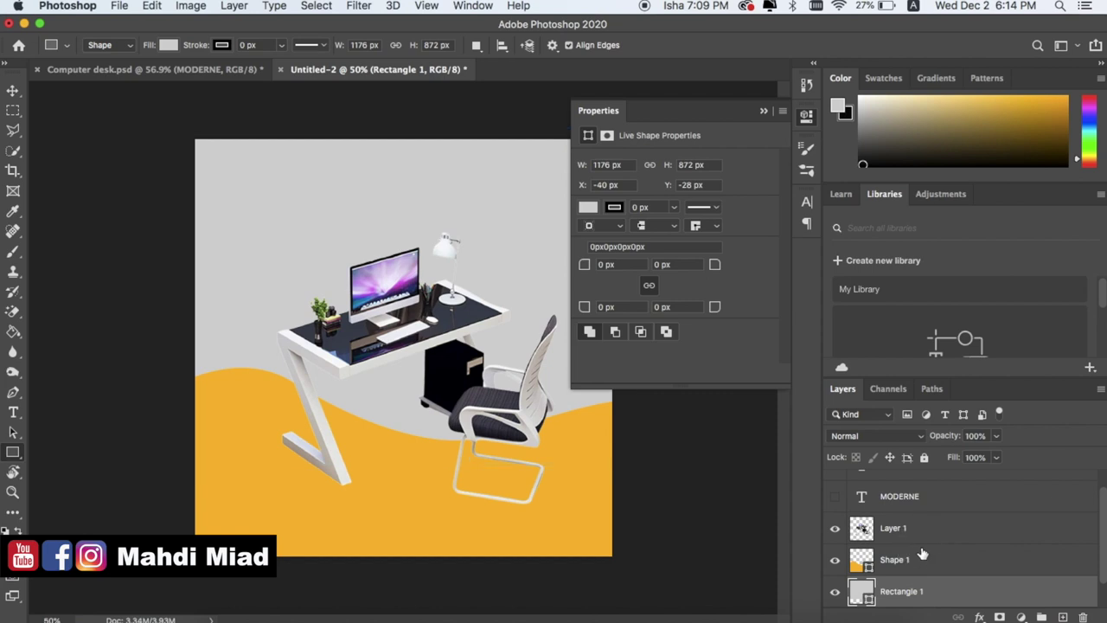
pyautogui.click(908, 591)
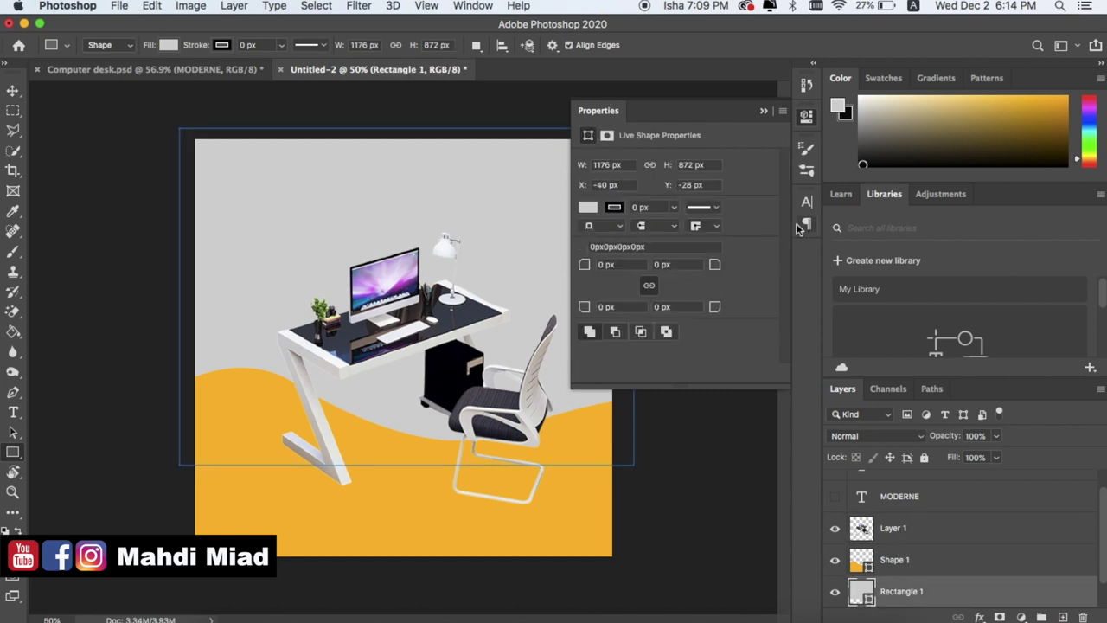
pyautogui.click(764, 110)
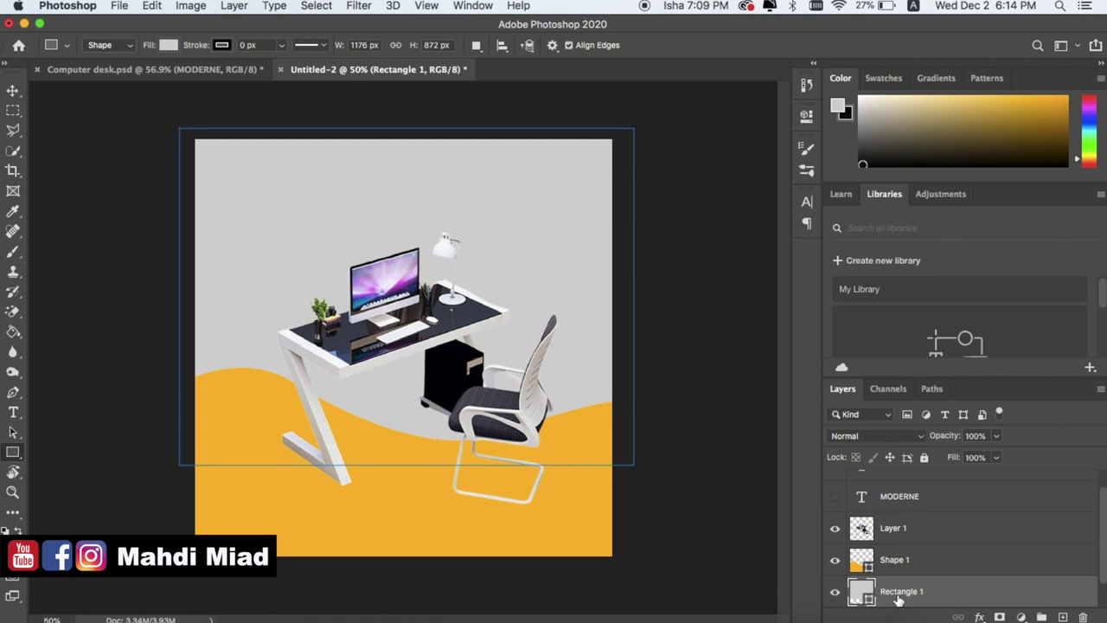
# Step: Hide the desk cut-out layer, Layer 1, leaving the wave and the gray rectangle on the canvas
pyautogui.scroll(1, 945, 554)
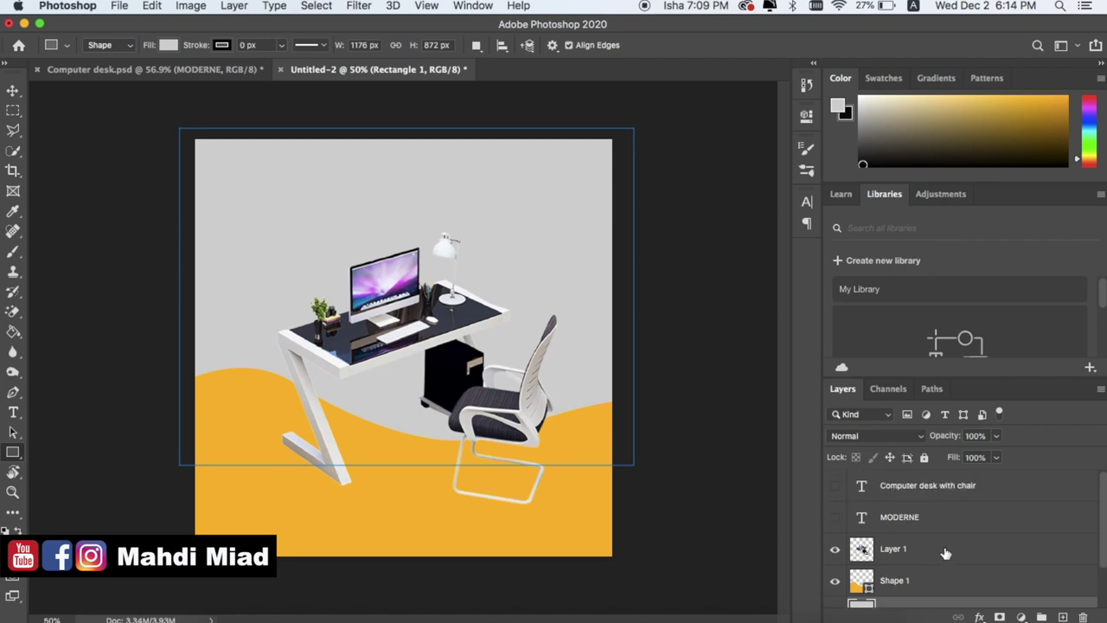
pyautogui.scroll(-1, 946, 554)
pyautogui.click(836, 523)
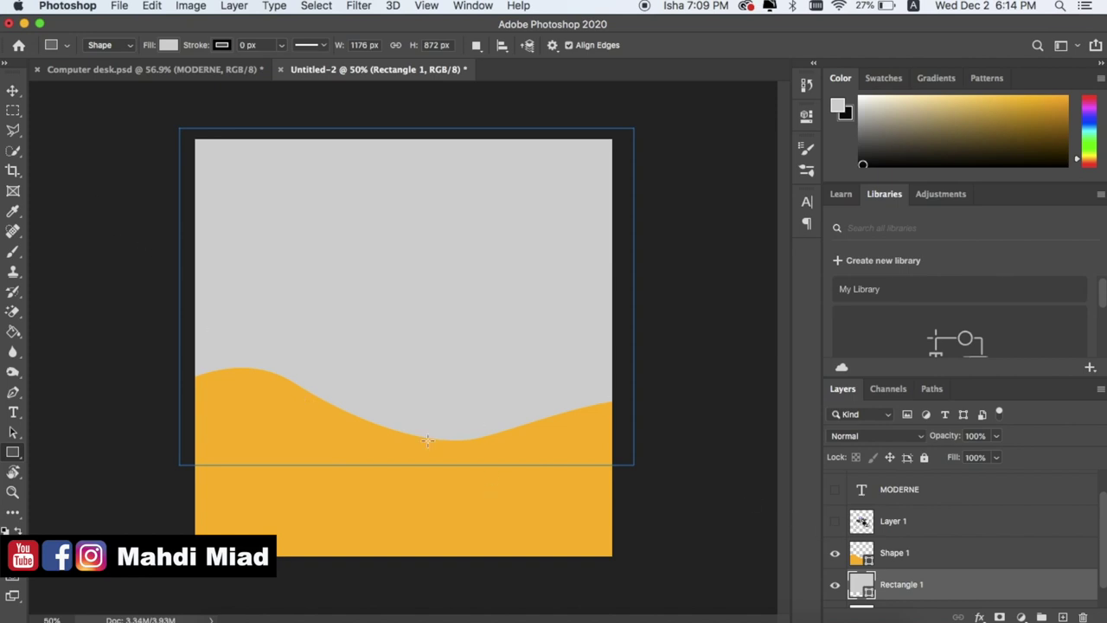
# Step: Select the orange wave layer and set up a Soft Round brush with a size of 1400 px
pyautogui.scroll(-1, 900, 566)
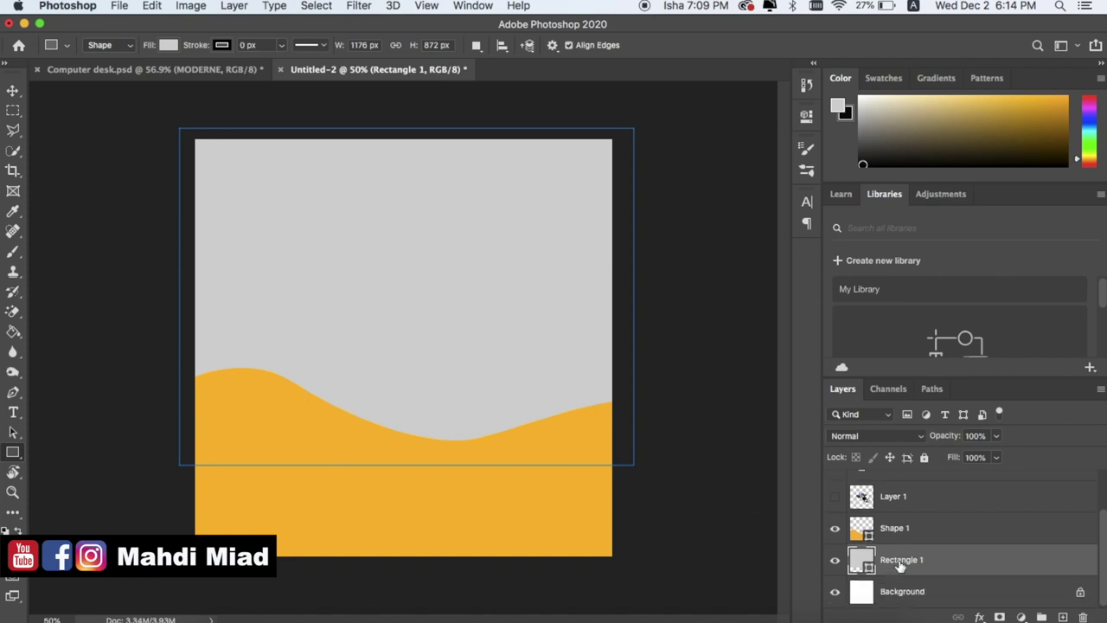
pyautogui.click(893, 527)
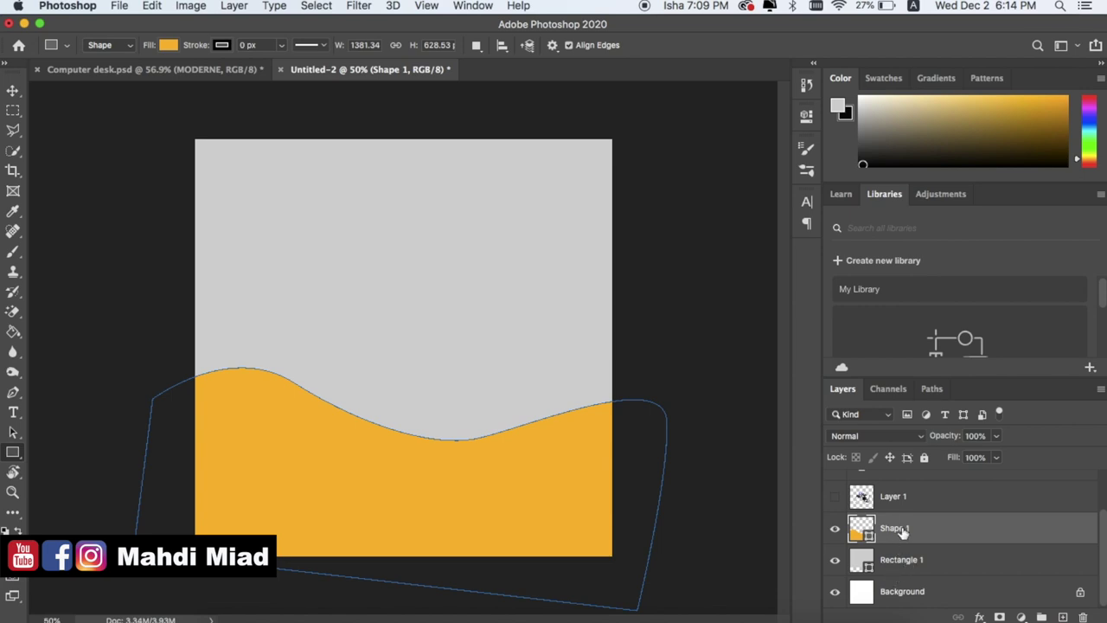
pyautogui.click(13, 313)
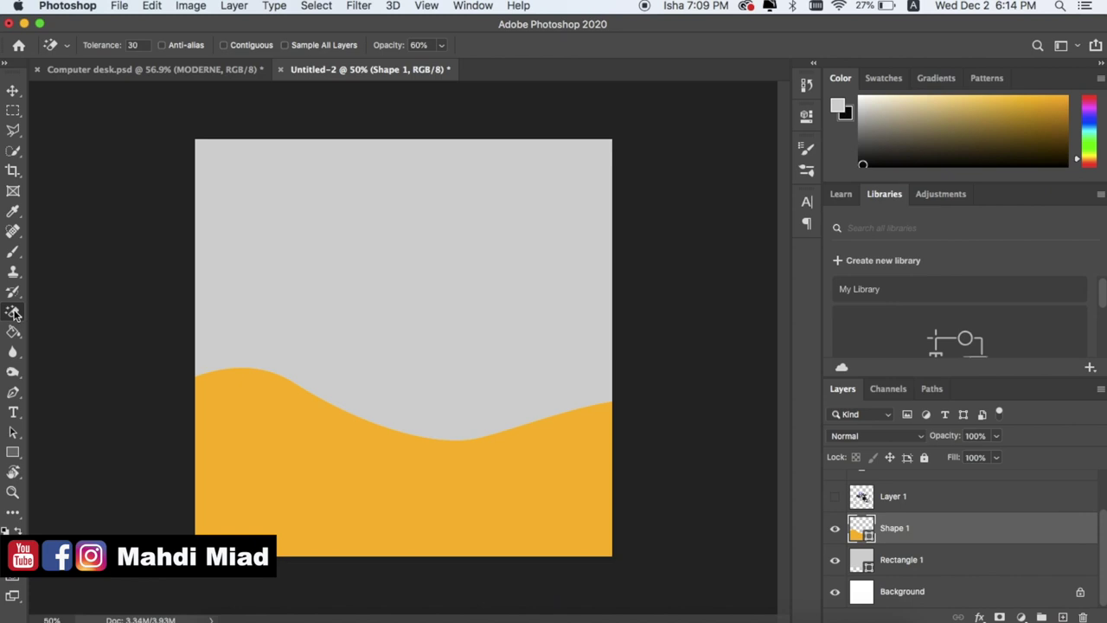
pyautogui.click(14, 251)
pyautogui.rightClick(14, 251)
pyautogui.click(42, 249)
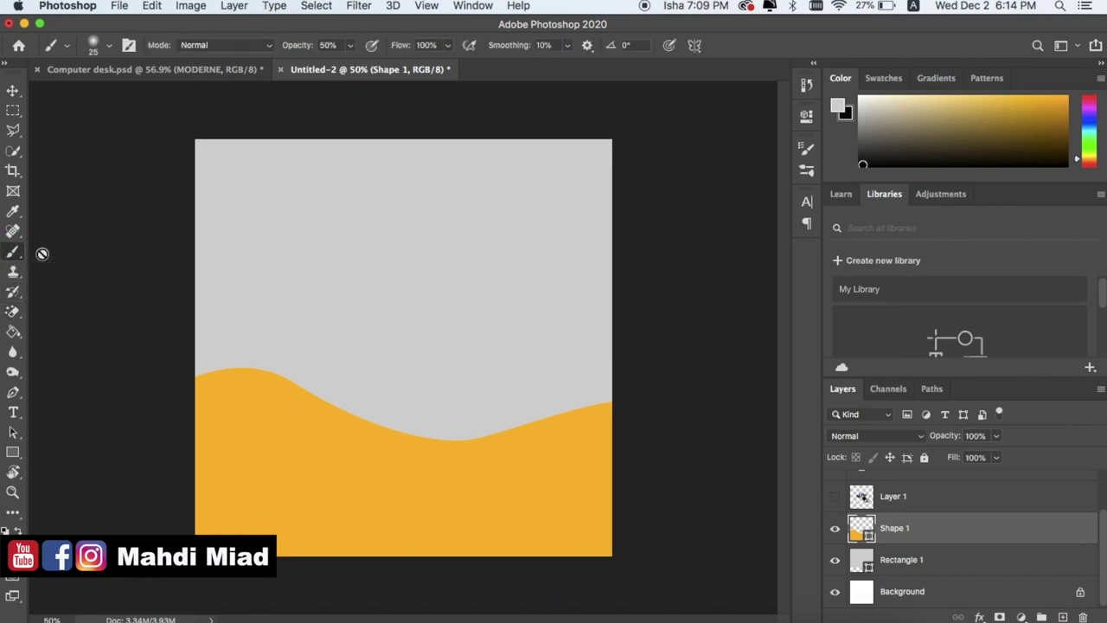
pyautogui.click(108, 46)
pyautogui.moveTo(88, 91); pyautogui.dragTo(173, 98)
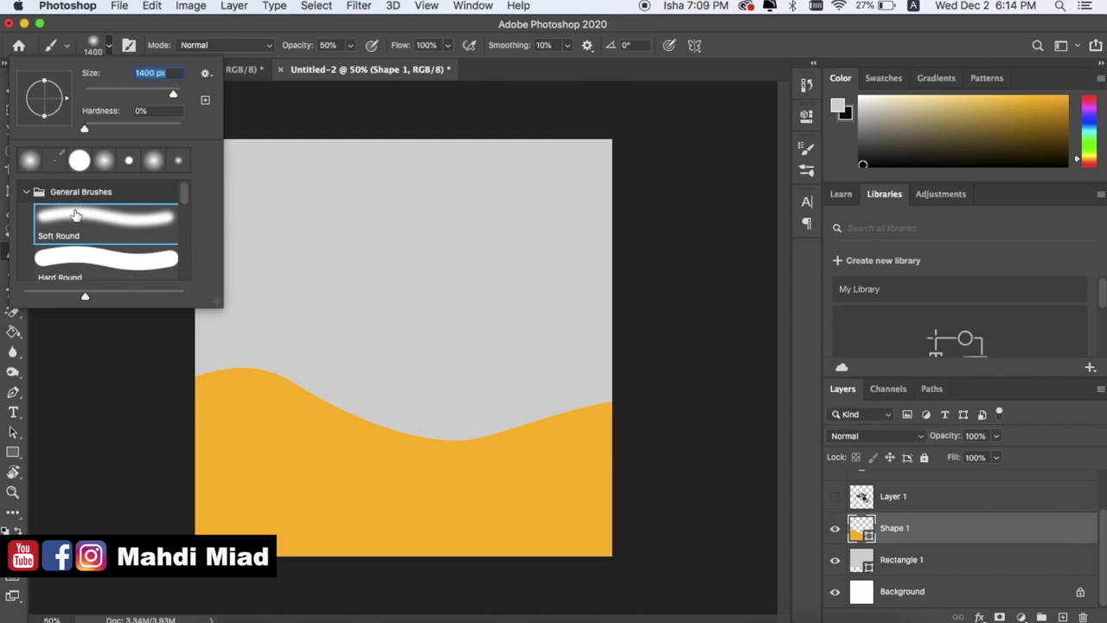
# Step: Rasterize the orange wave shape, try a light-gray brush dab over the canvas center, and undo the dab
pyautogui.click(489, 412)
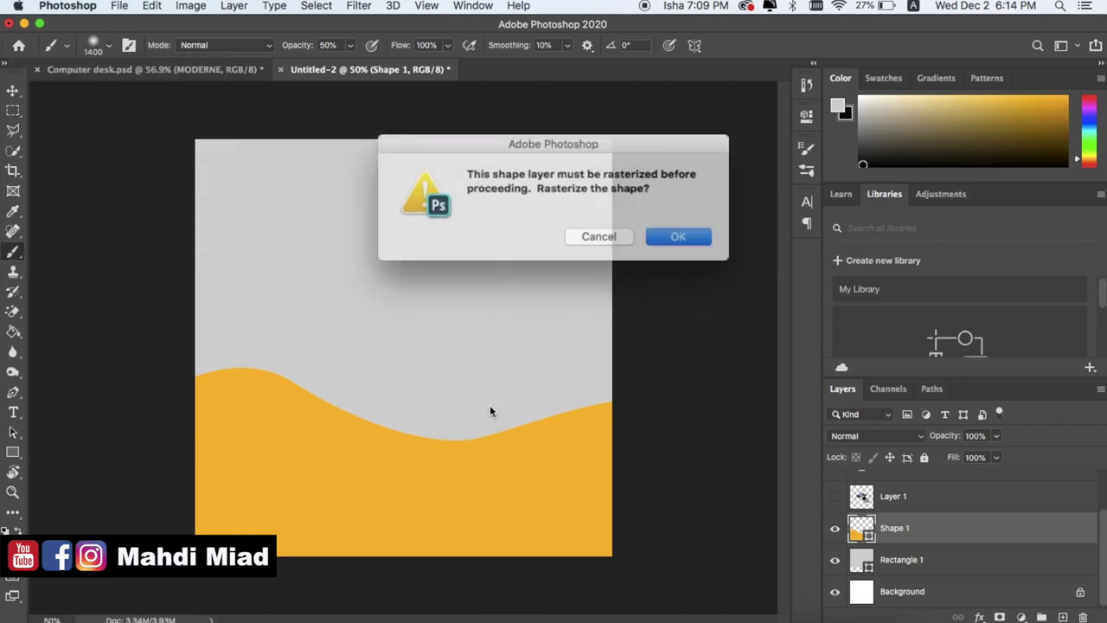
pyautogui.click(676, 234)
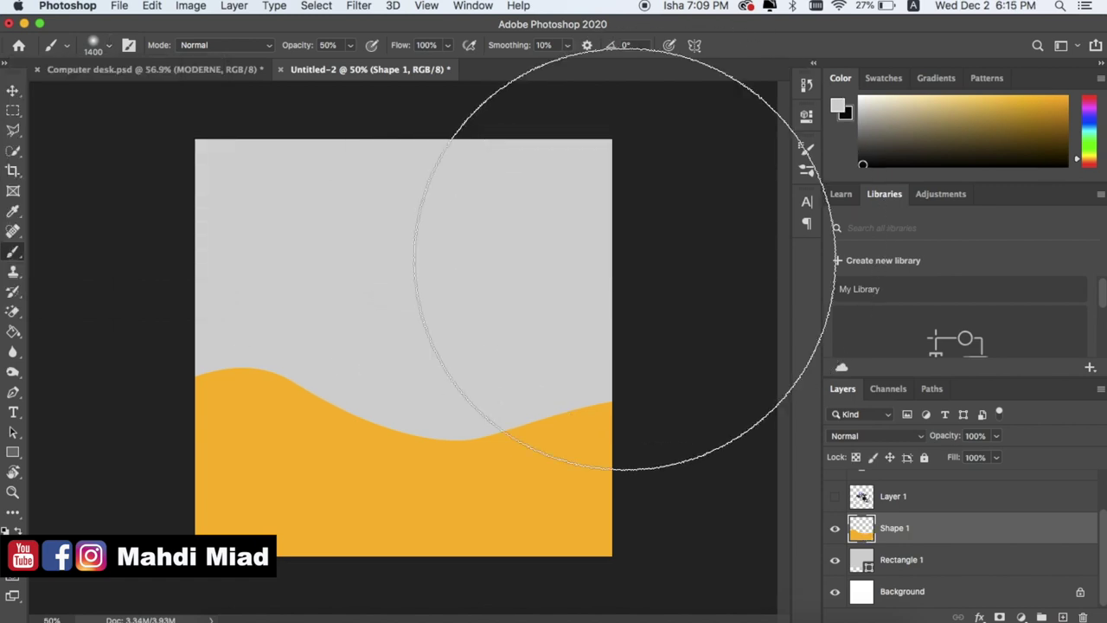
pyautogui.moveTo(406, 356); pyautogui.dragTo(403, 357)
pyautogui.press('super+z')
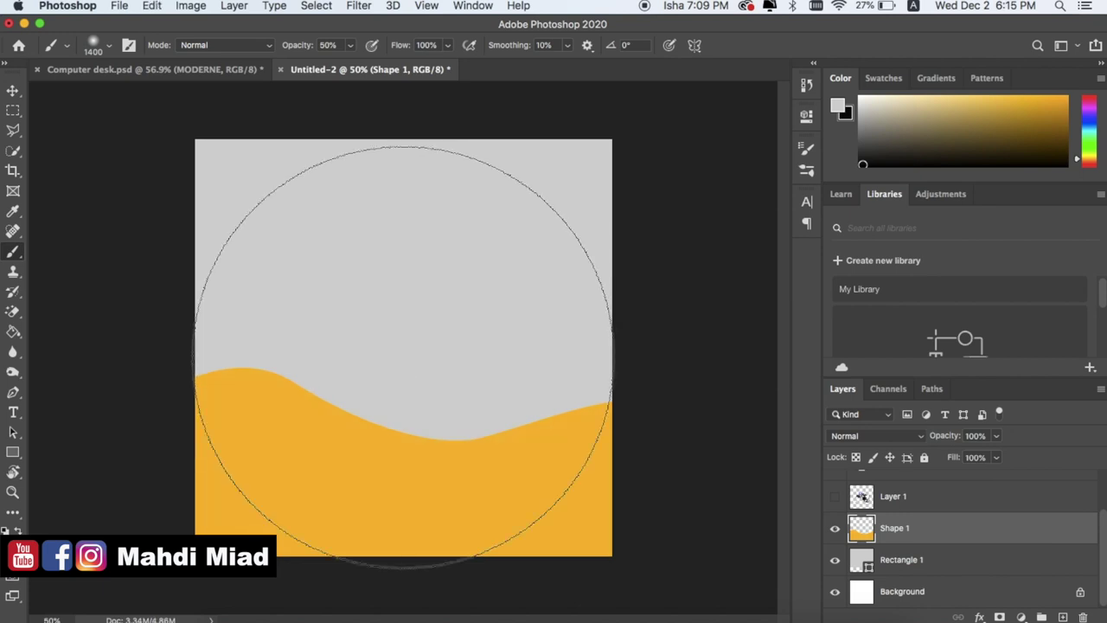
# Step: Select the gray rectangle layer and toggle its visibility off and on to check what it covers
pyautogui.click(904, 562)
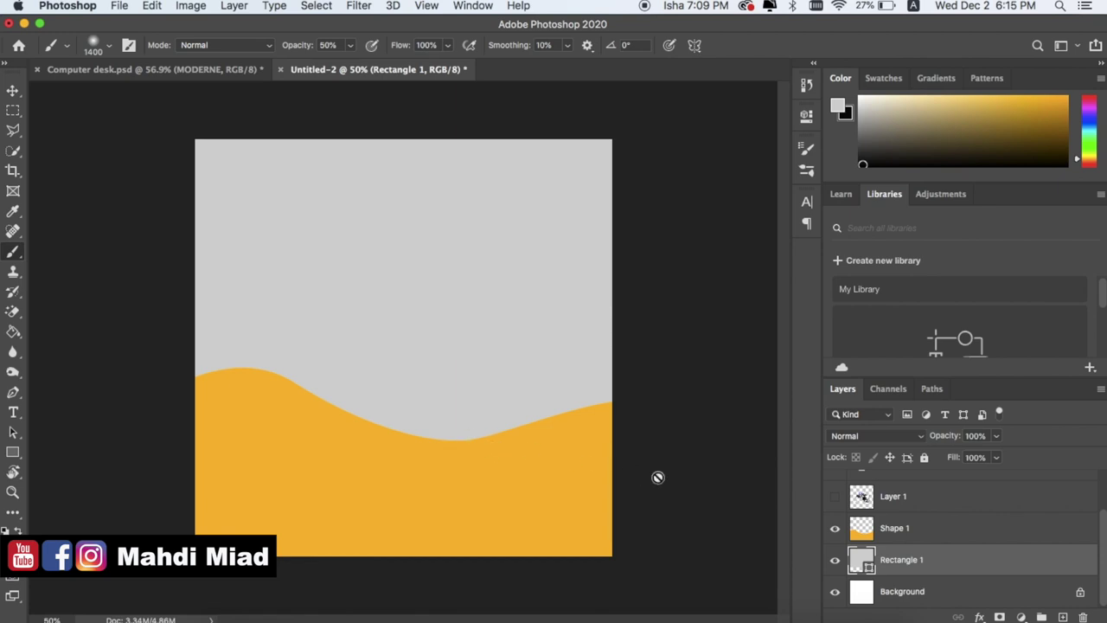
pyautogui.click(835, 560)
pyautogui.click(834, 560)
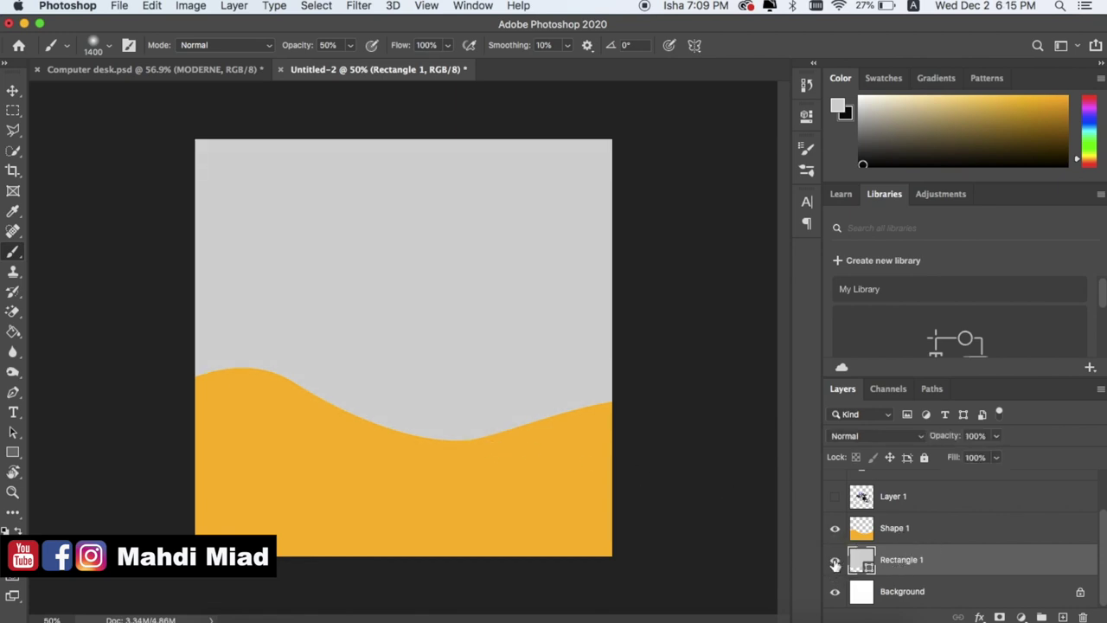
# Step: Rasterize the gray rectangle layer and set the foreground color to white (ffffff)
pyautogui.click(415, 408)
pyautogui.click(661, 233)
pyautogui.click(10, 538)
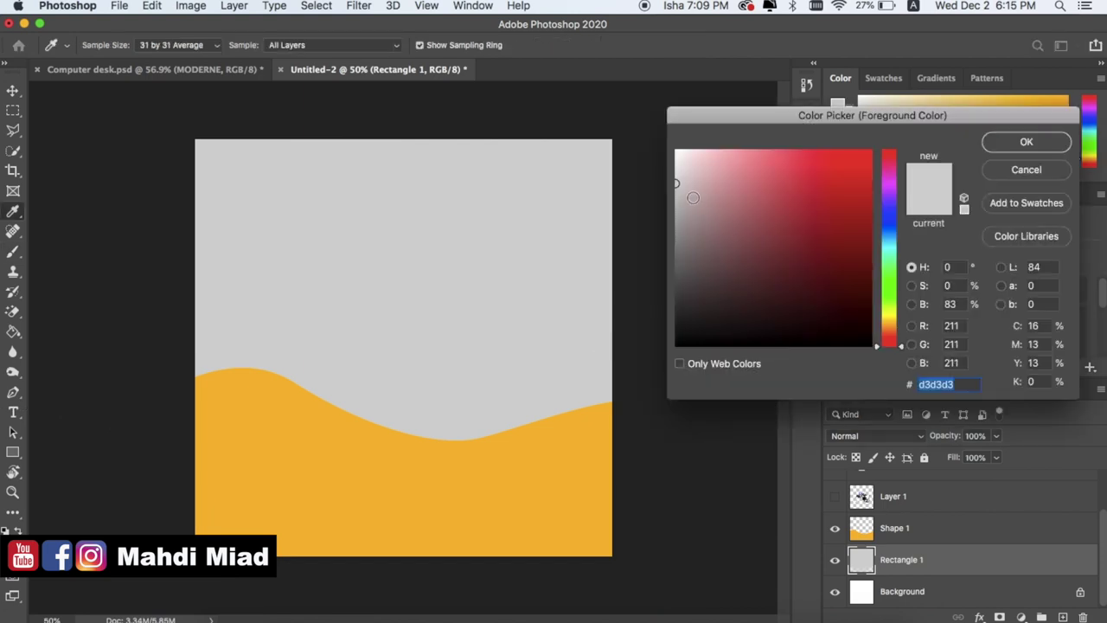
pyautogui.moveTo(675, 183); pyautogui.dragTo(672, 136)
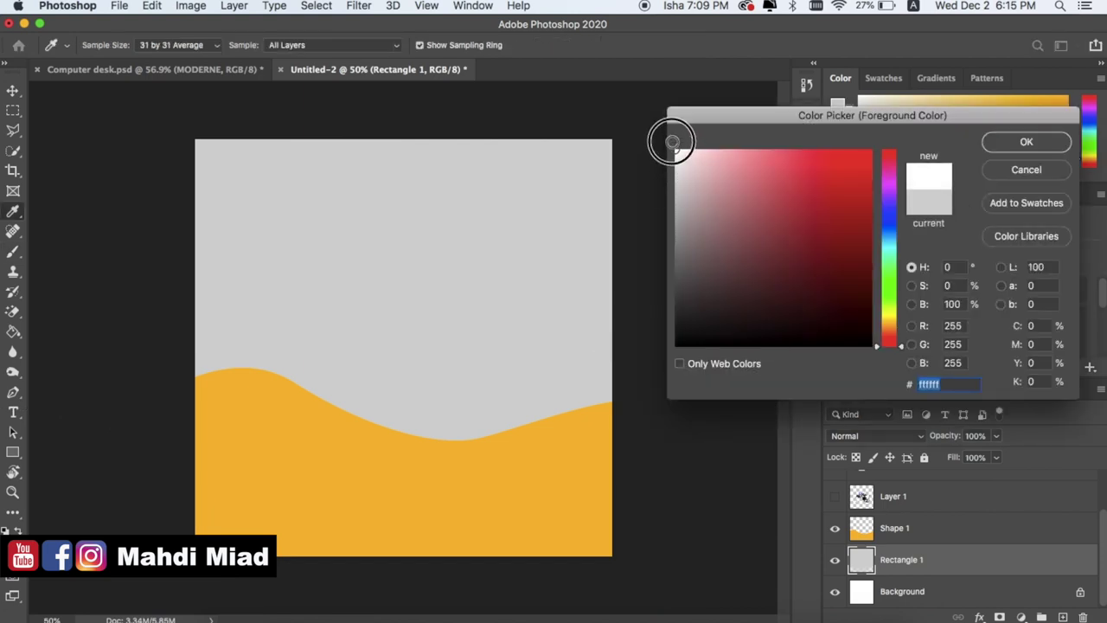
pyautogui.click(1025, 144)
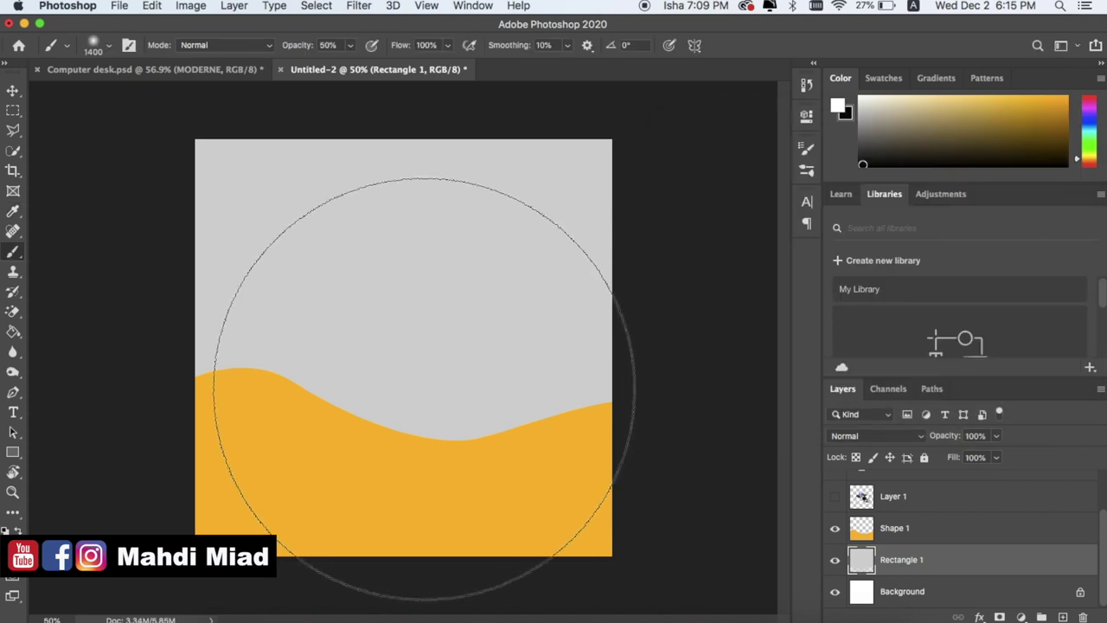
# Step: Paint two large soft white brush dabs near the center of the gray rectangle to create a glow behind the desk
pyautogui.click(406, 383)
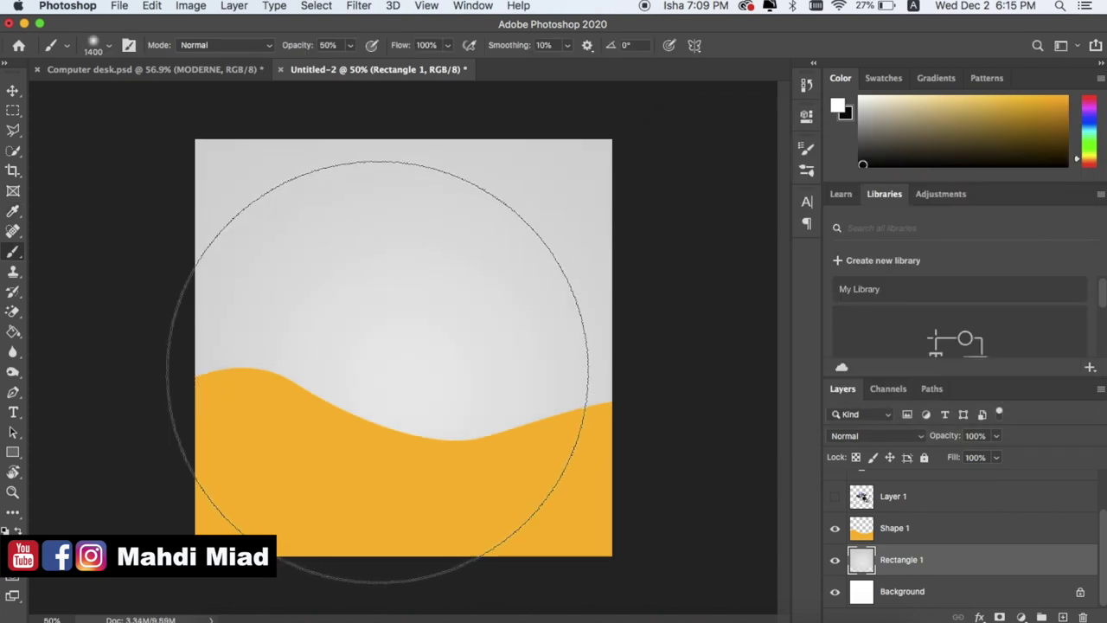
pyautogui.click(377, 372)
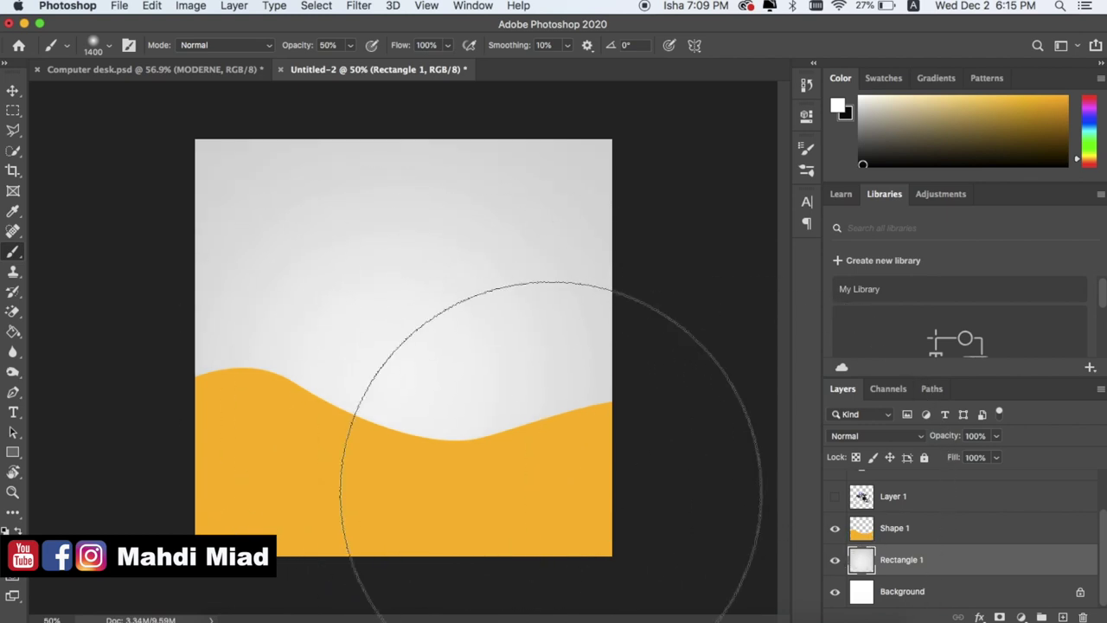
pyautogui.click(13, 90)
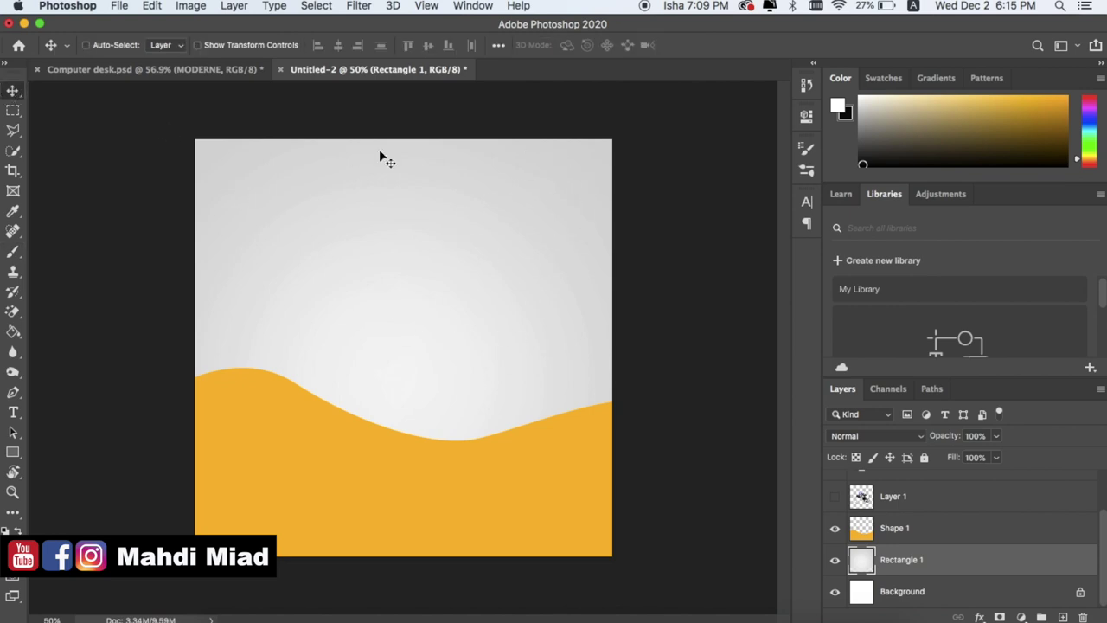
# Step: Show the desk cut-out (Layer 1) and both text layers, MODERNE and Computer desk with chair
pyautogui.click(835, 497)
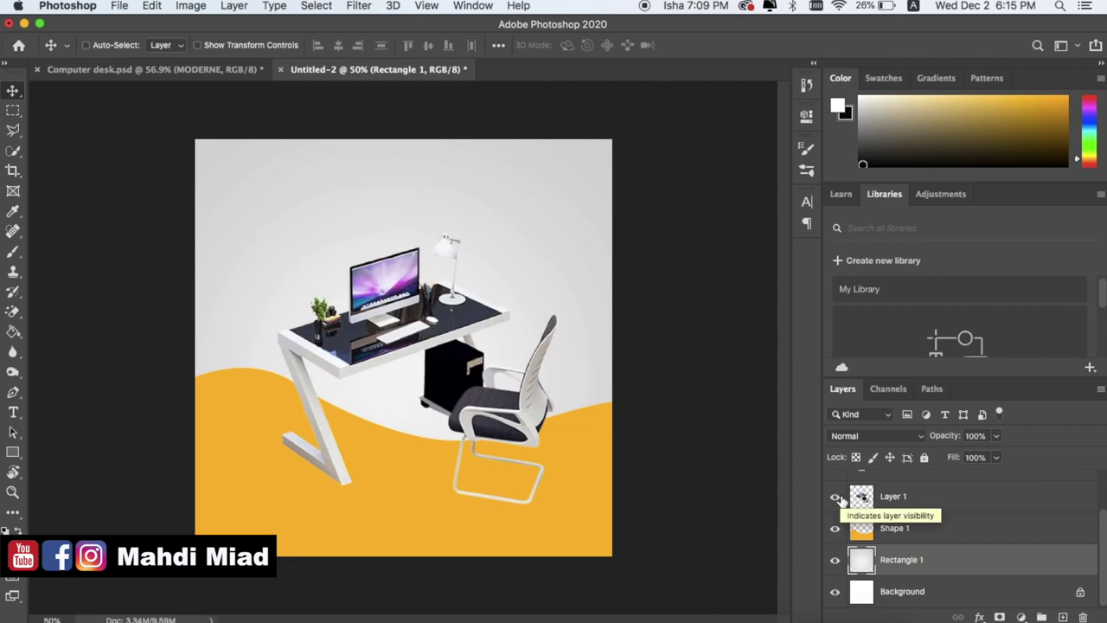
pyautogui.scroll(2, 910, 575)
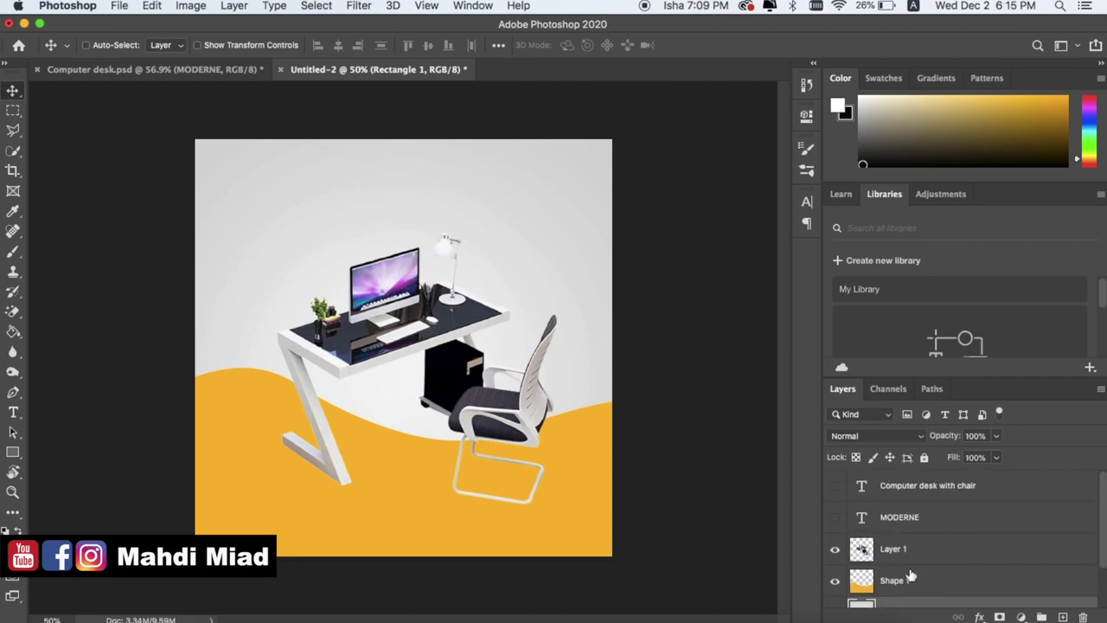
pyautogui.click(836, 517)
pyautogui.click(836, 485)
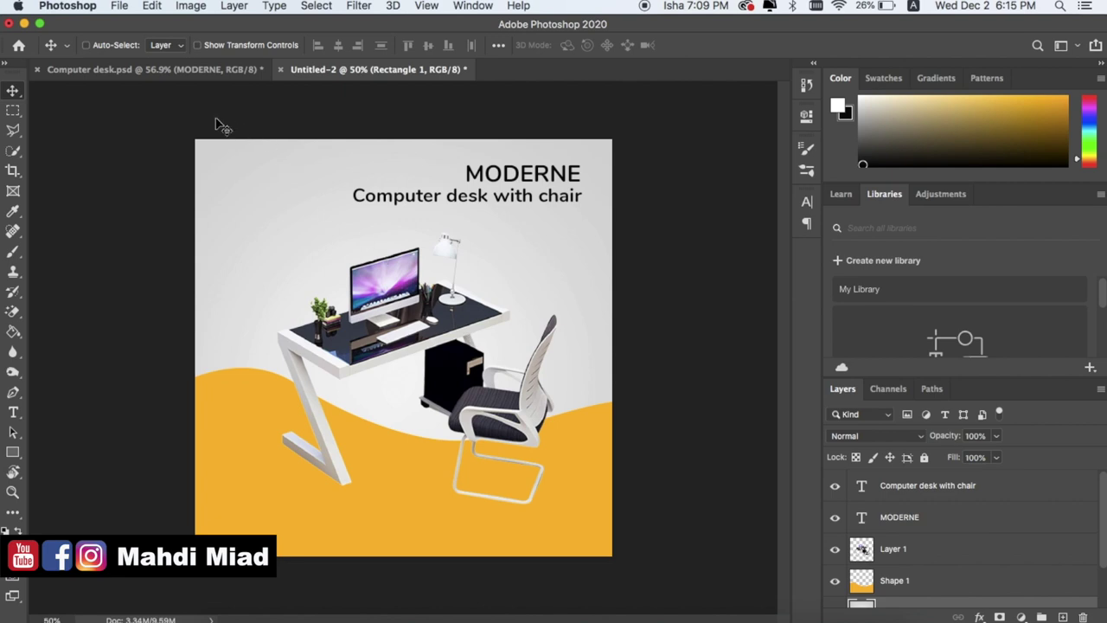
# Step: Copy the font name of MODERNE in Computer desk.psd and apply it, Myriad Arabic, to MODERNE in Untitled-2
pyautogui.click(178, 70)
pyautogui.click(545, 148)
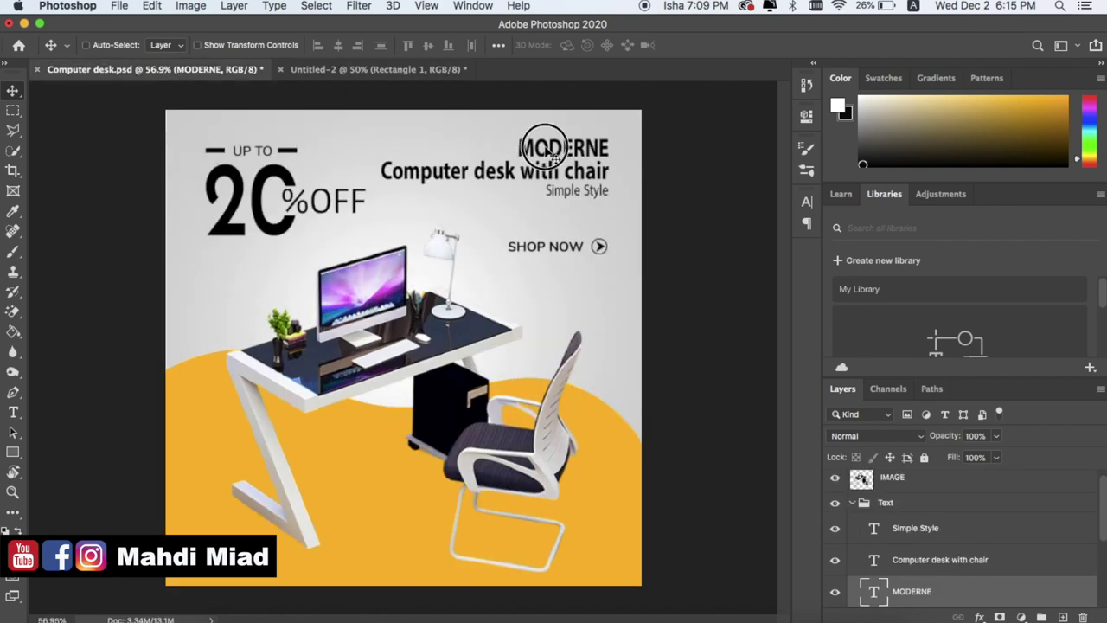
pyautogui.doubleClick(545, 149)
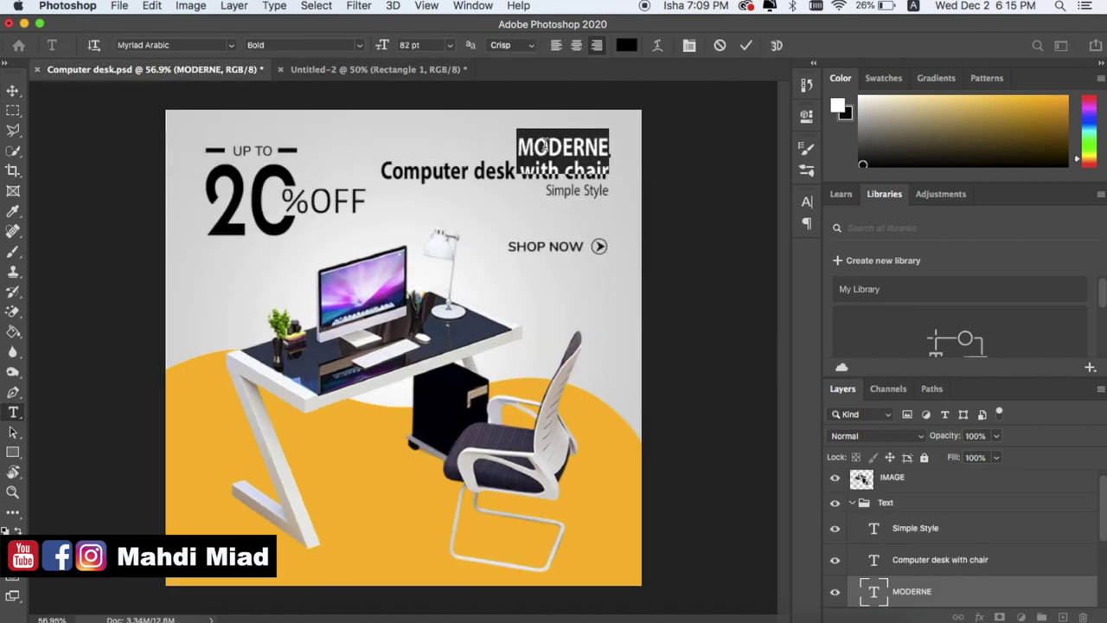
pyautogui.click(176, 45)
pyautogui.press('super+c')
pyautogui.click(333, 75)
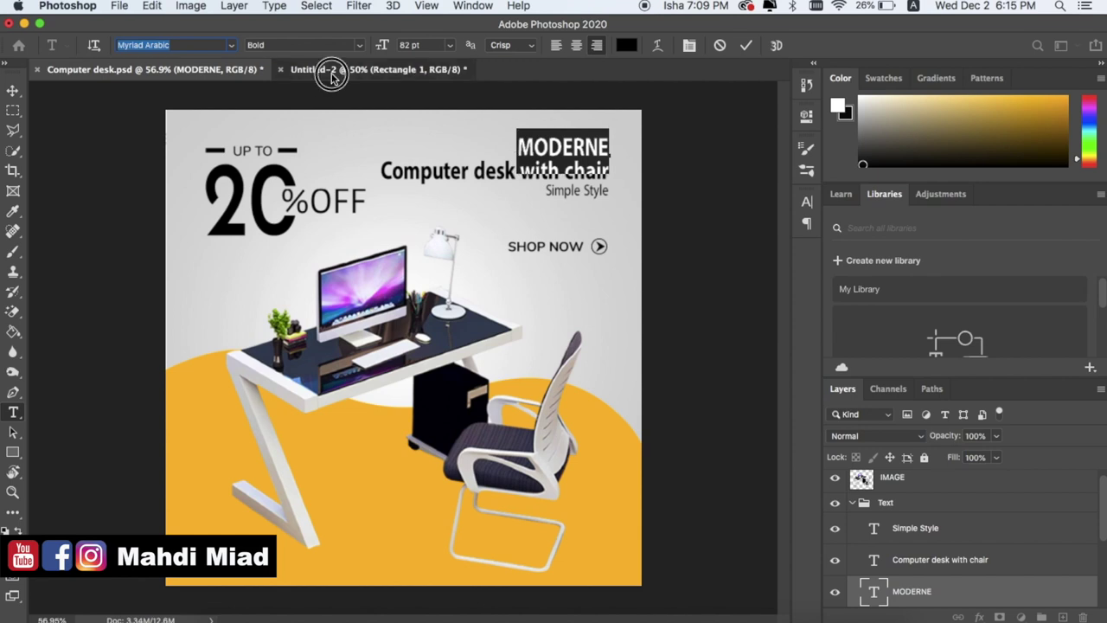
pyautogui.doubleClick(534, 172)
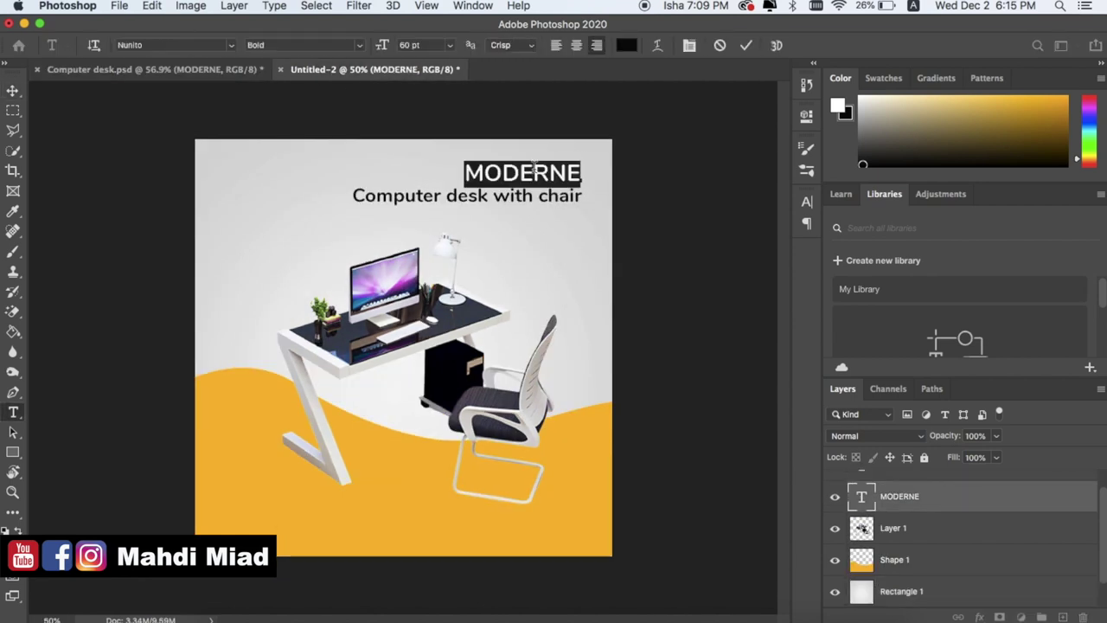
pyautogui.click(67, 48)
pyautogui.press('super+v')
pyautogui.press('Return')
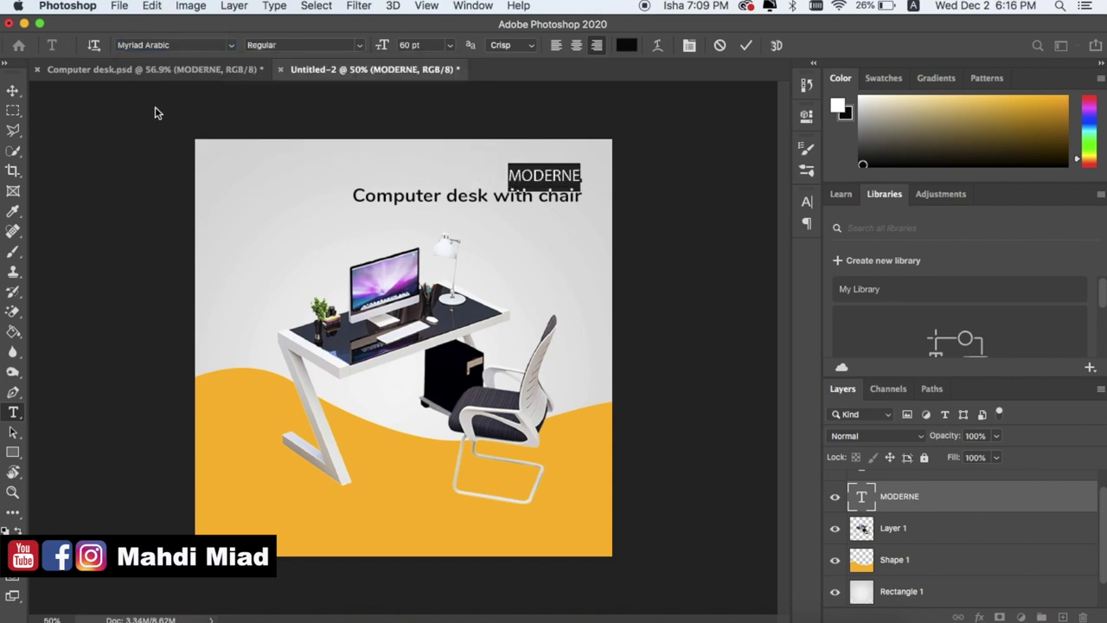
# Step: Check the MODERNE text size in Computer desk.psd and set MODERNE in Untitled-2 to 82 pt
pyautogui.click(152, 69)
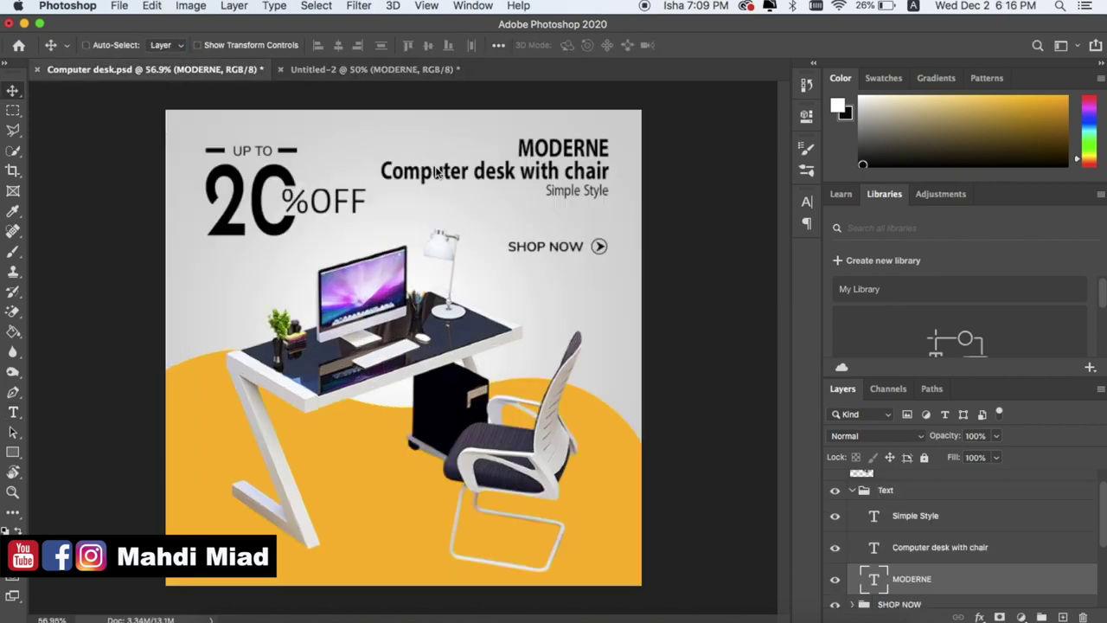
pyautogui.doubleClick(561, 152)
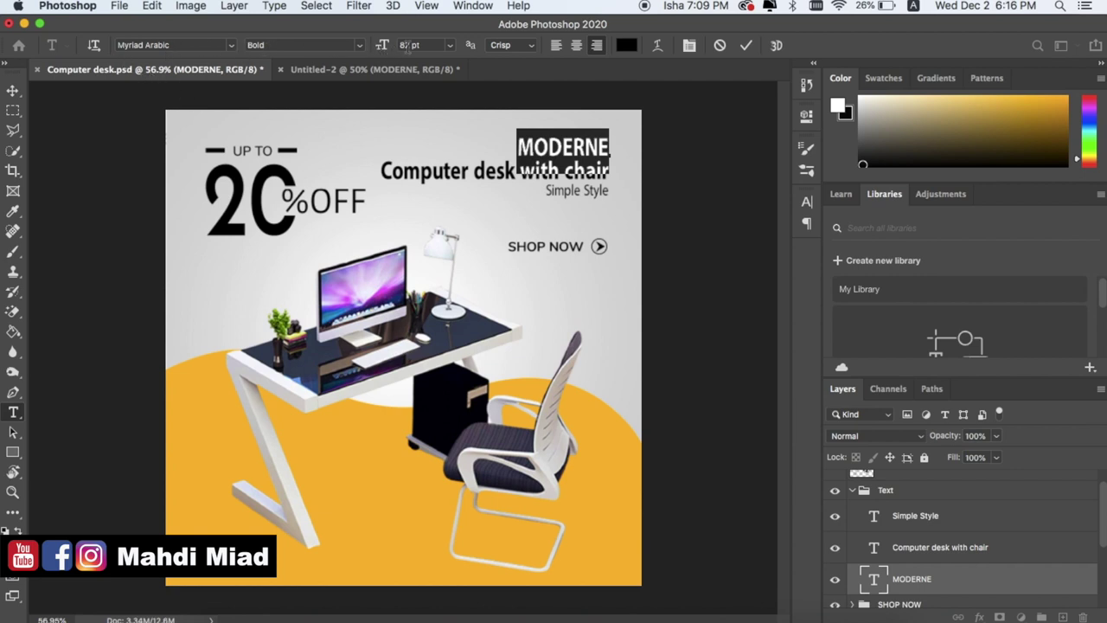
pyautogui.click(365, 73)
pyautogui.doubleClick(537, 172)
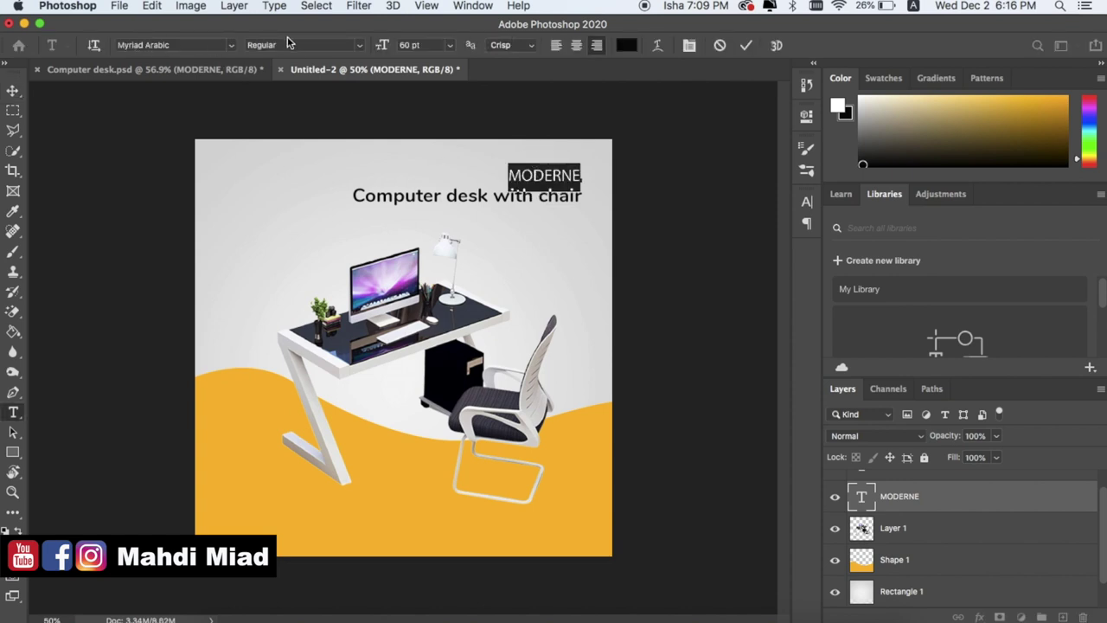
pyautogui.click(409, 45)
pyautogui.write('82')
pyautogui.press('Return')
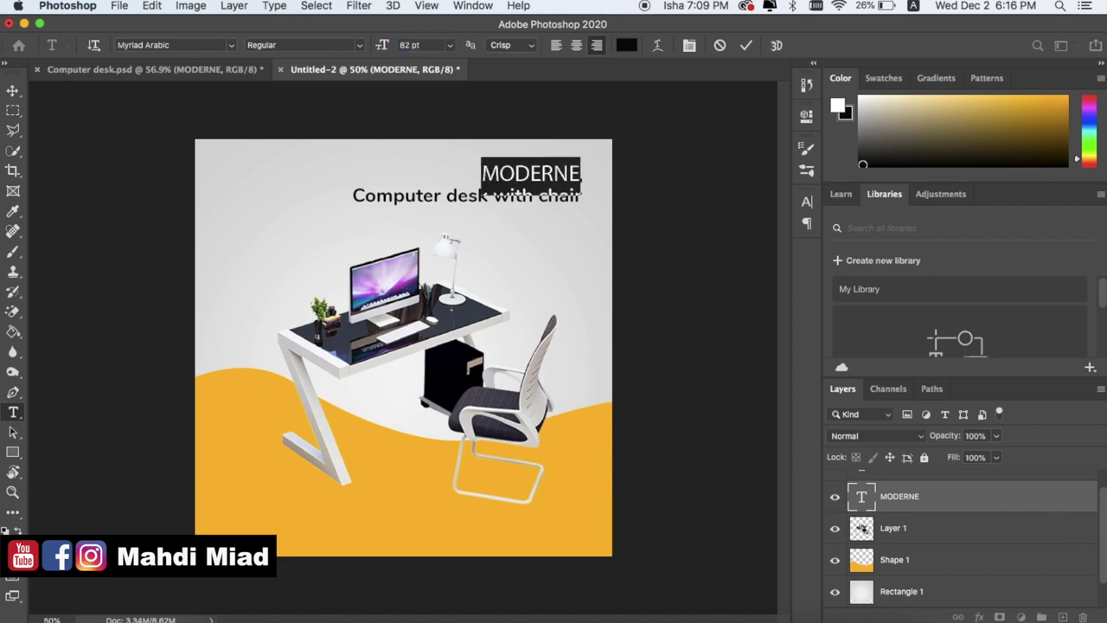
pyautogui.click(13, 91)
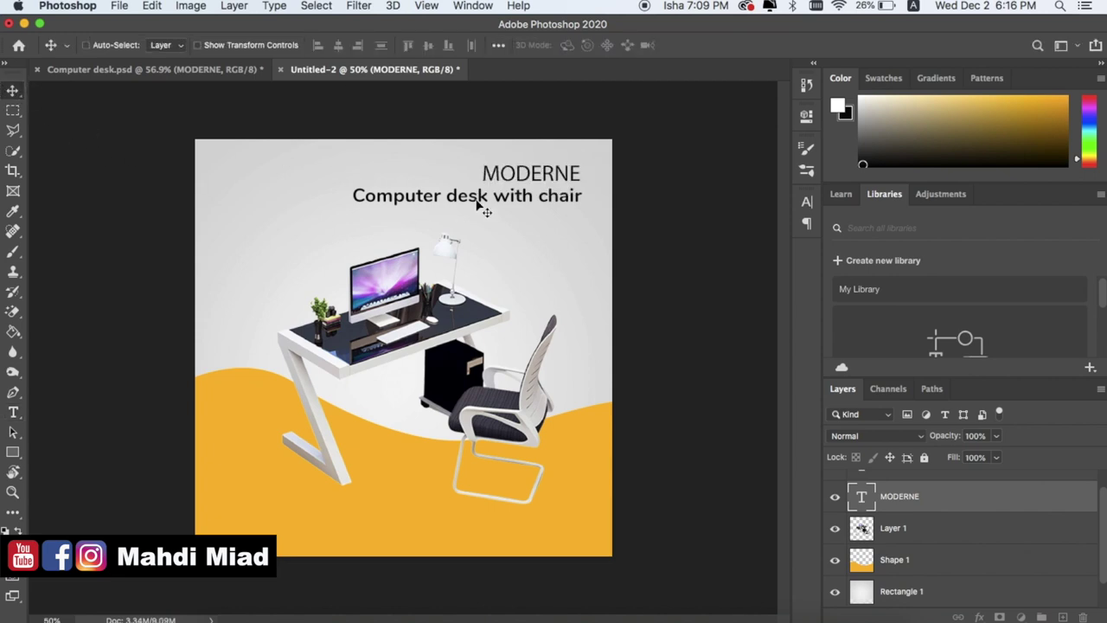
# Step: Match the "Computer desk with chair" line in Untitled-2 to the text in Computer desk.psd, using Myriad Arabic at 82 pt
pyautogui.click(188, 73)
pyautogui.doubleClick(566, 147)
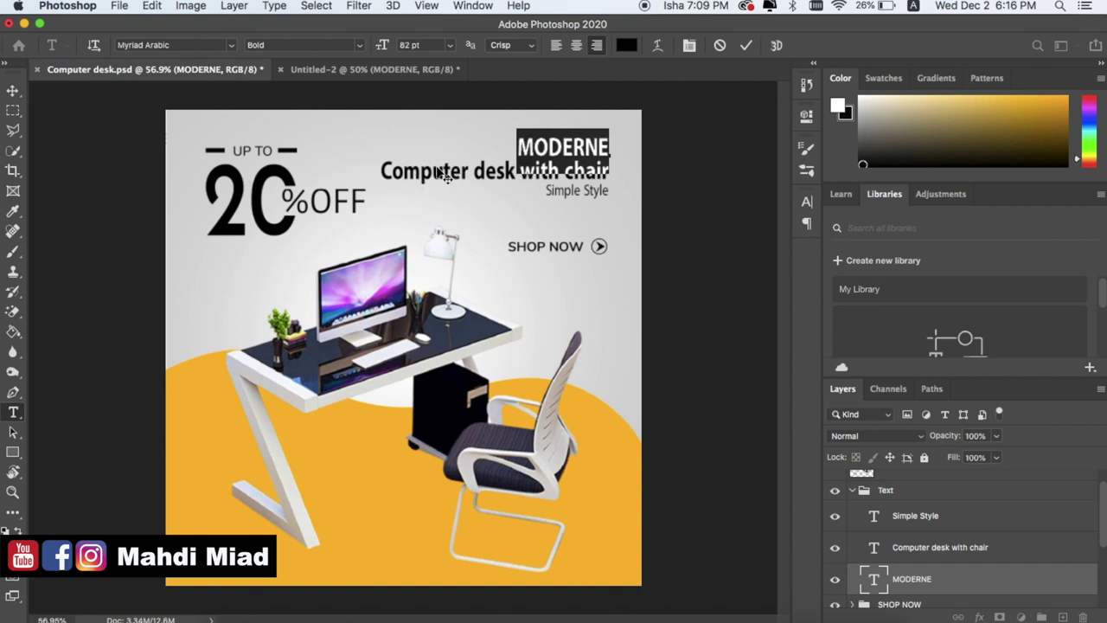
pyautogui.click(13, 91)
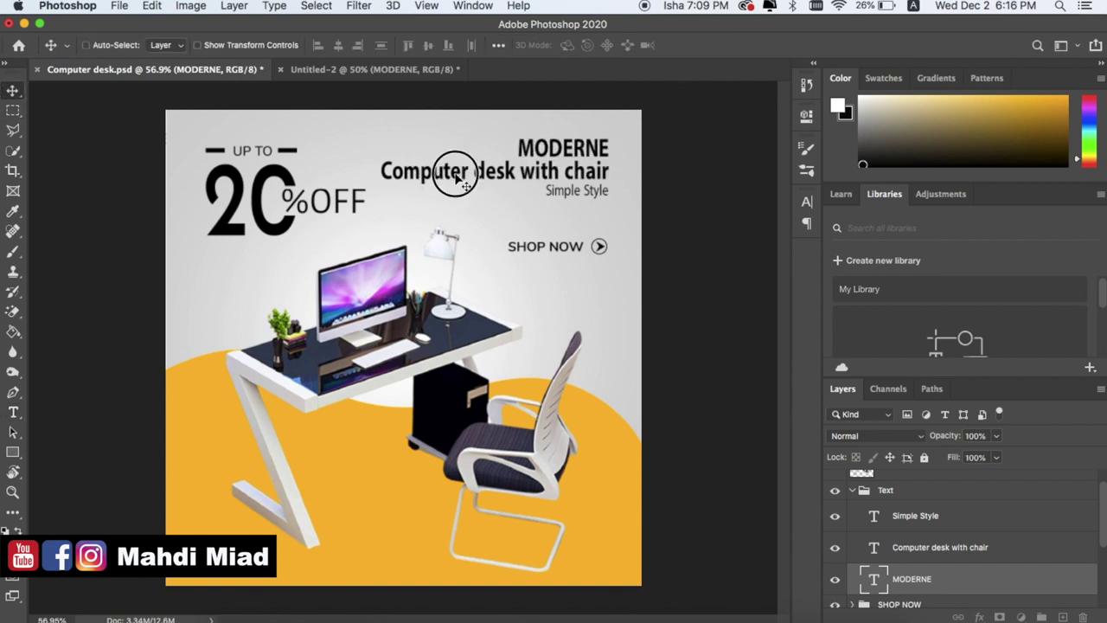
pyautogui.doubleClick(454, 170)
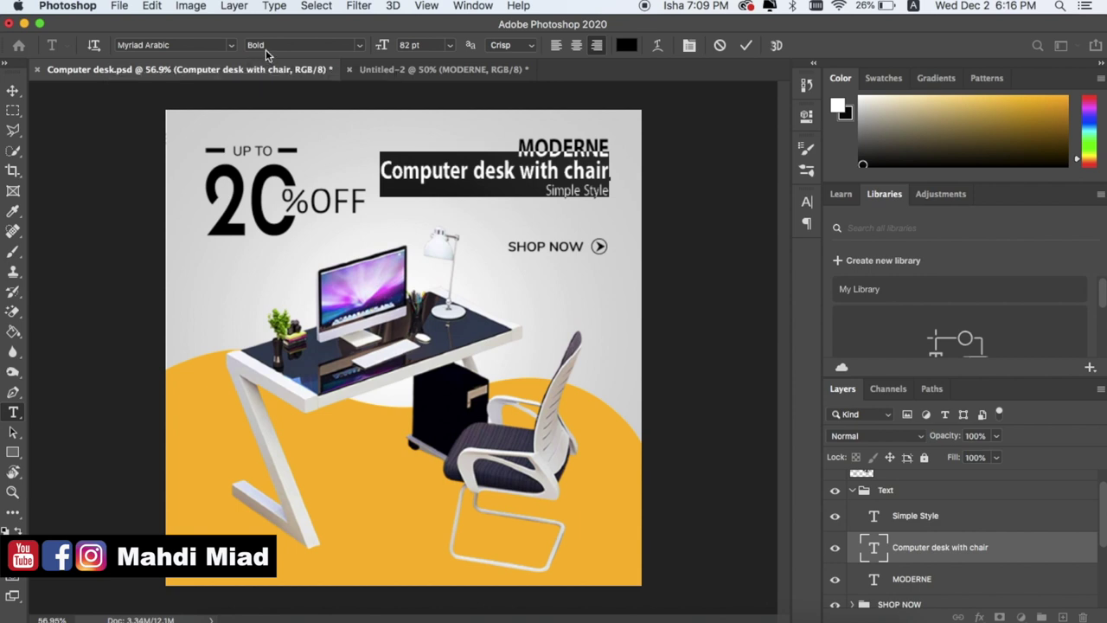
pyautogui.click(438, 68)
pyautogui.doubleClick(467, 195)
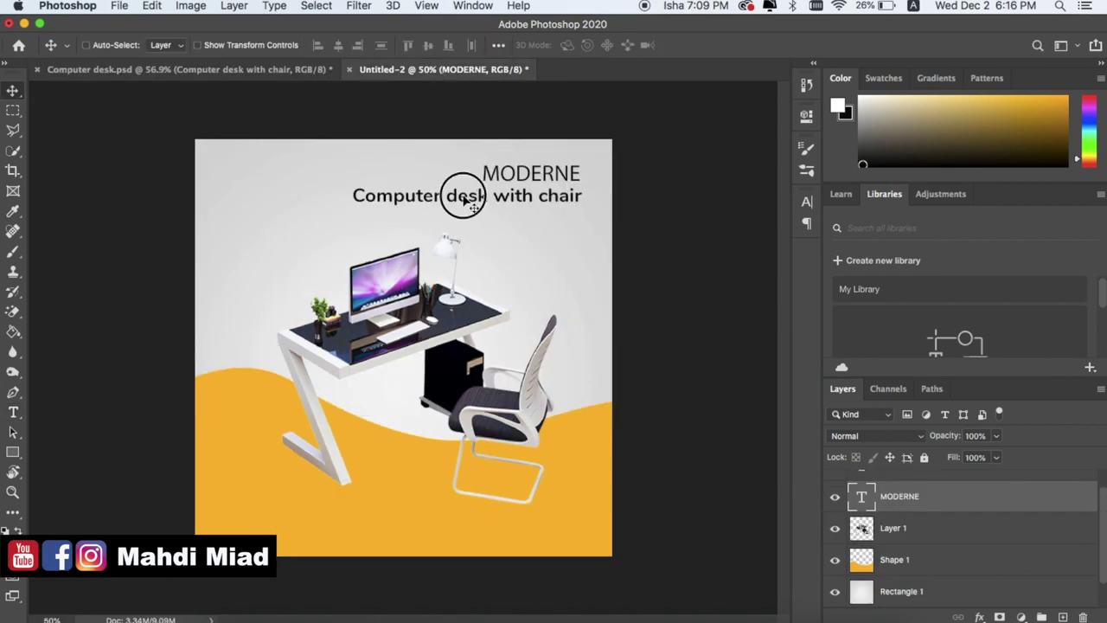
pyautogui.click(197, 52)
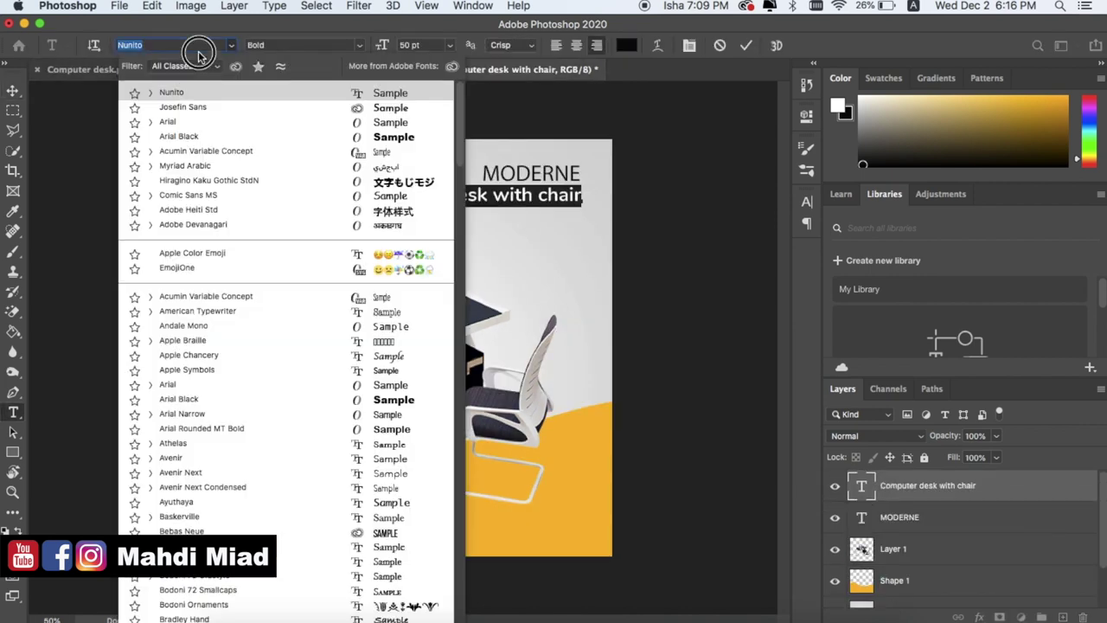
pyautogui.click(216, 167)
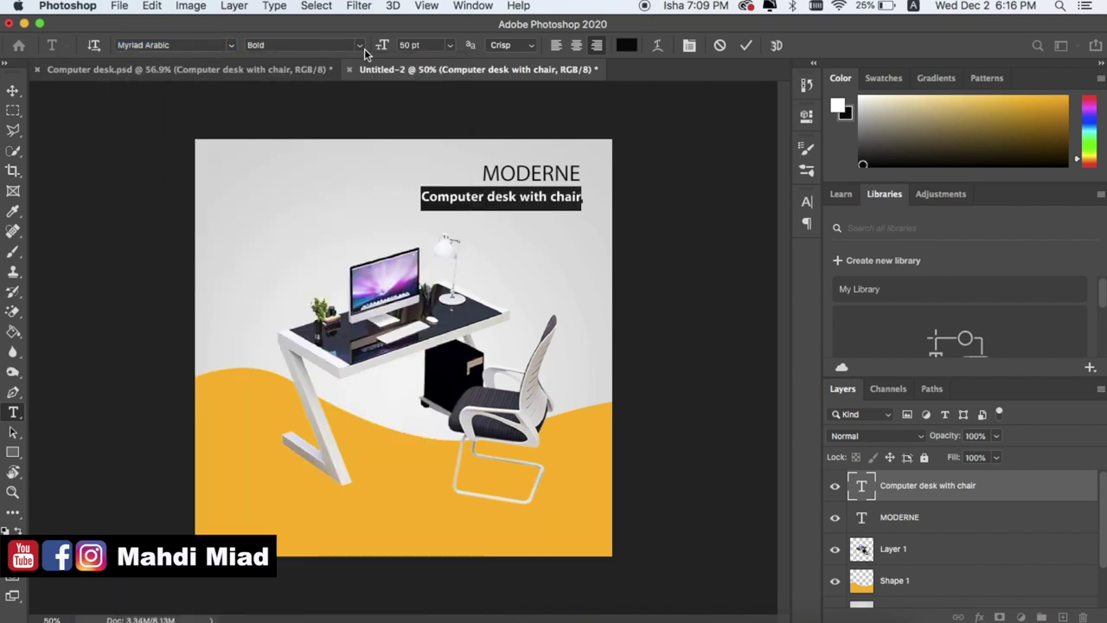
pyautogui.click(404, 45)
pyautogui.write('82')
pyautogui.press('Return')
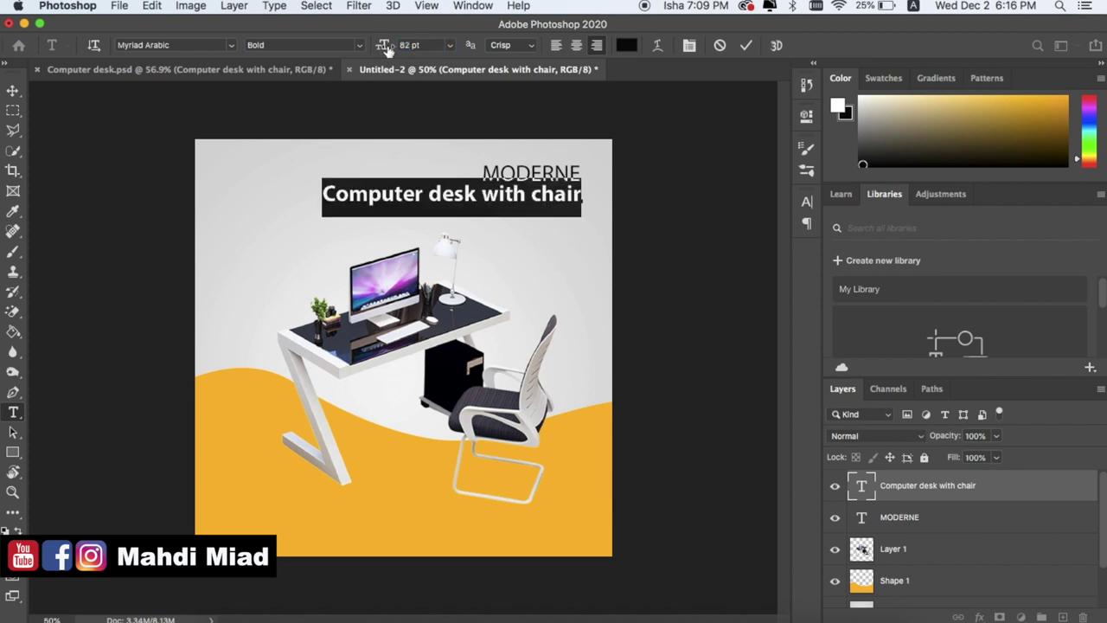
# Step: Recheck the headline text style in Computer desk.psd and set MODERNE in Untitled-2 to Bold
pyautogui.click(217, 69)
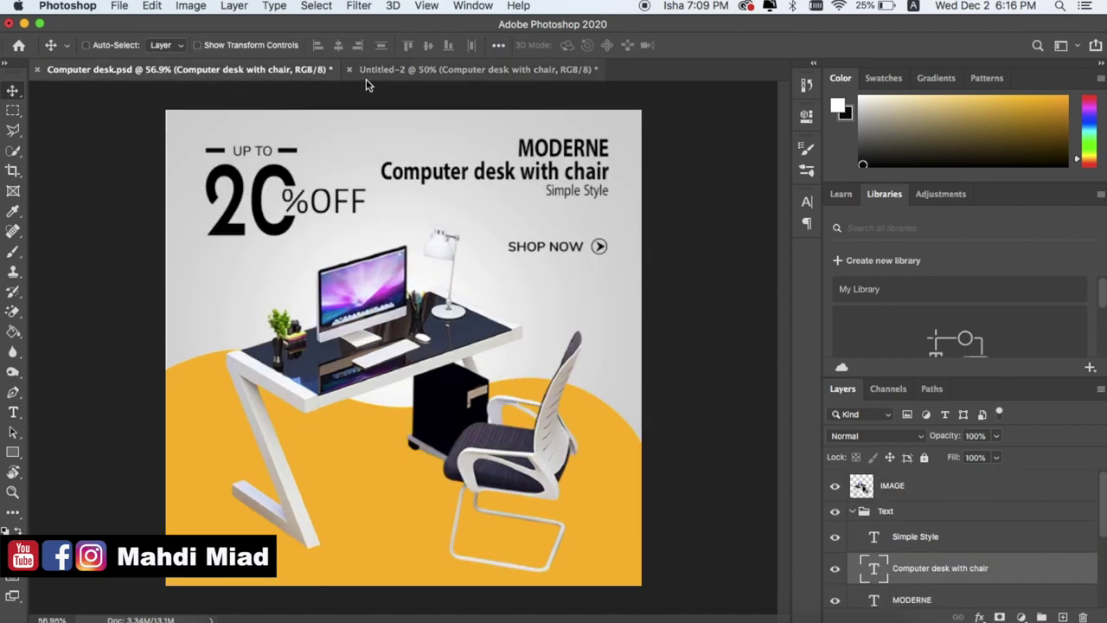
pyautogui.doubleClick(489, 170)
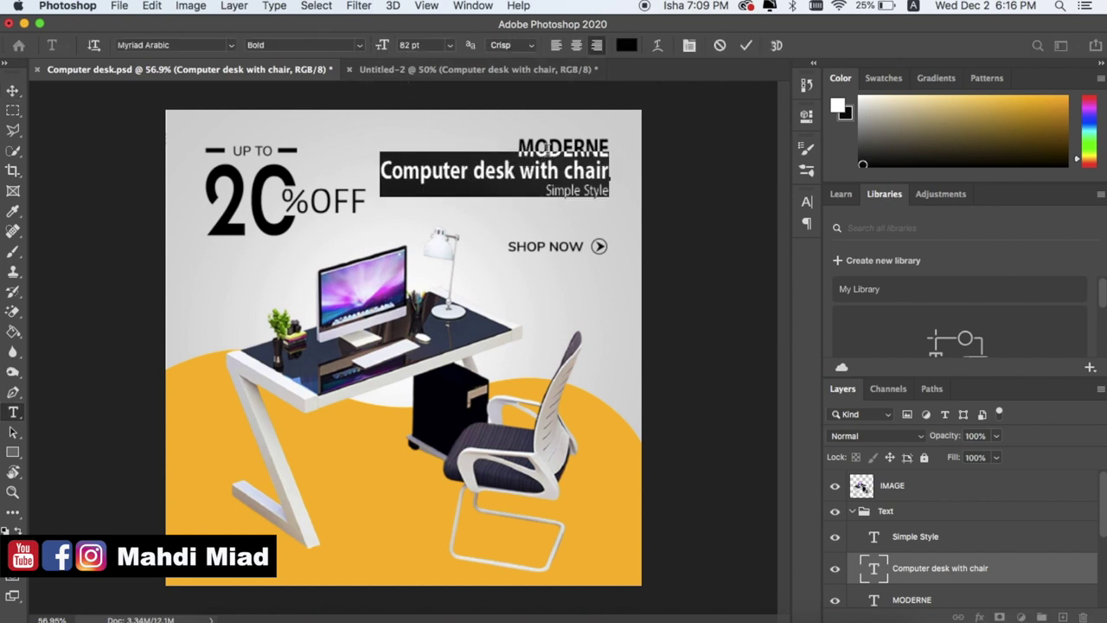
pyautogui.doubleClick(548, 147)
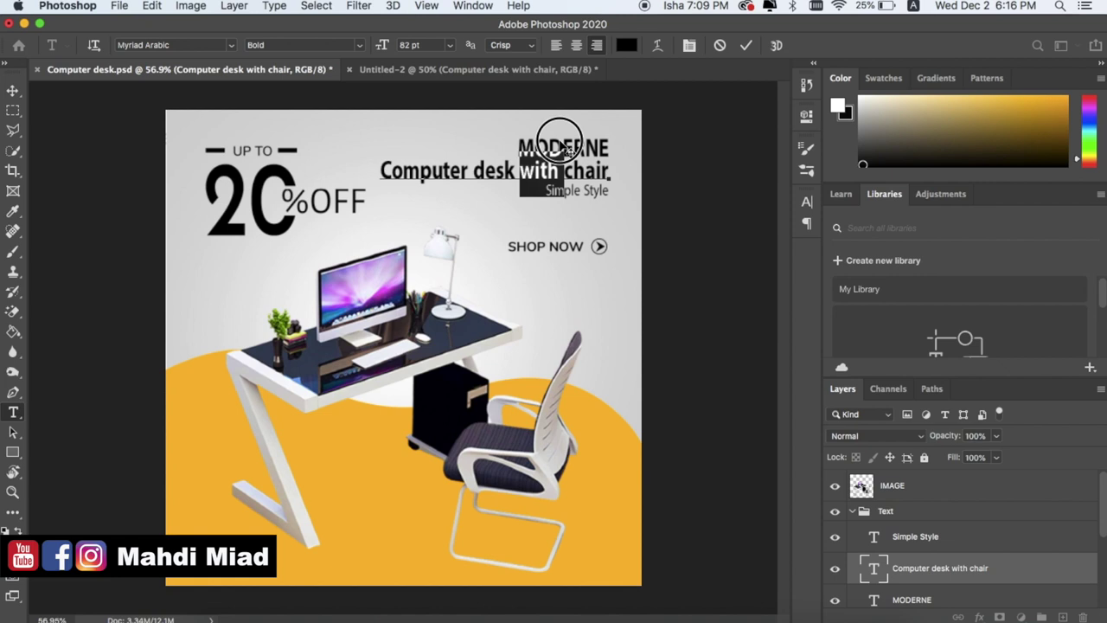
pyautogui.click(13, 90)
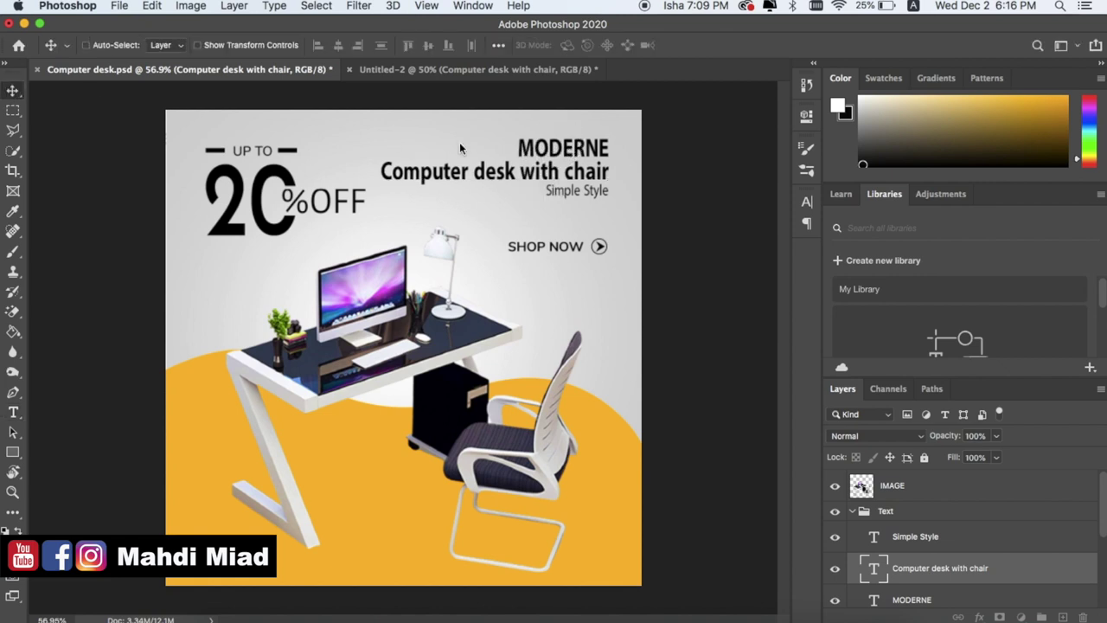
pyautogui.doubleClick(536, 149)
pyautogui.click(13, 90)
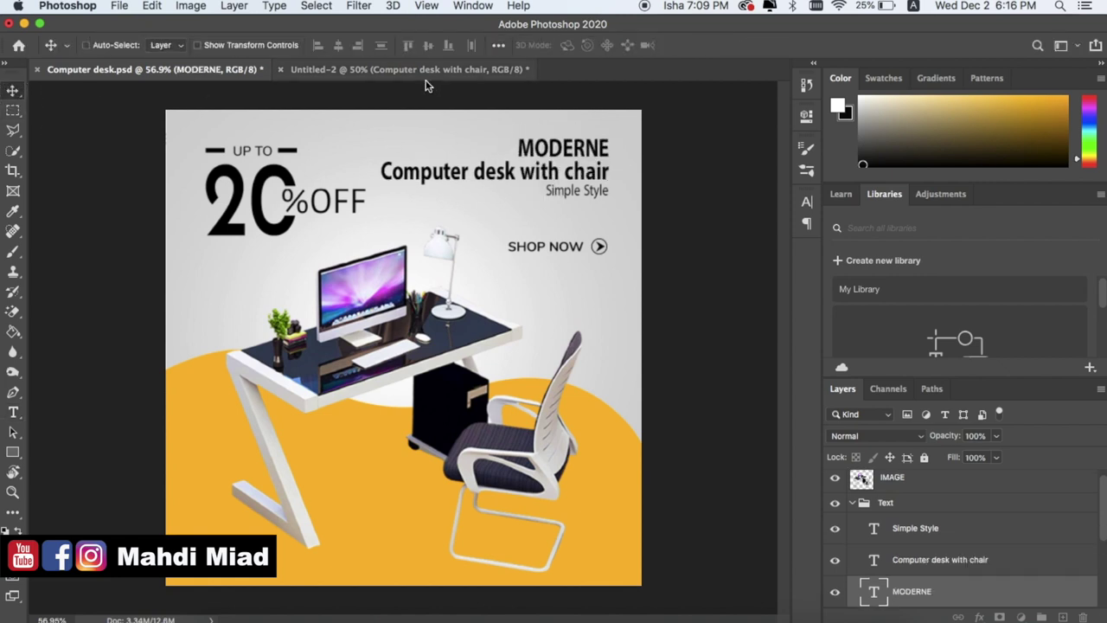
pyautogui.click(431, 70)
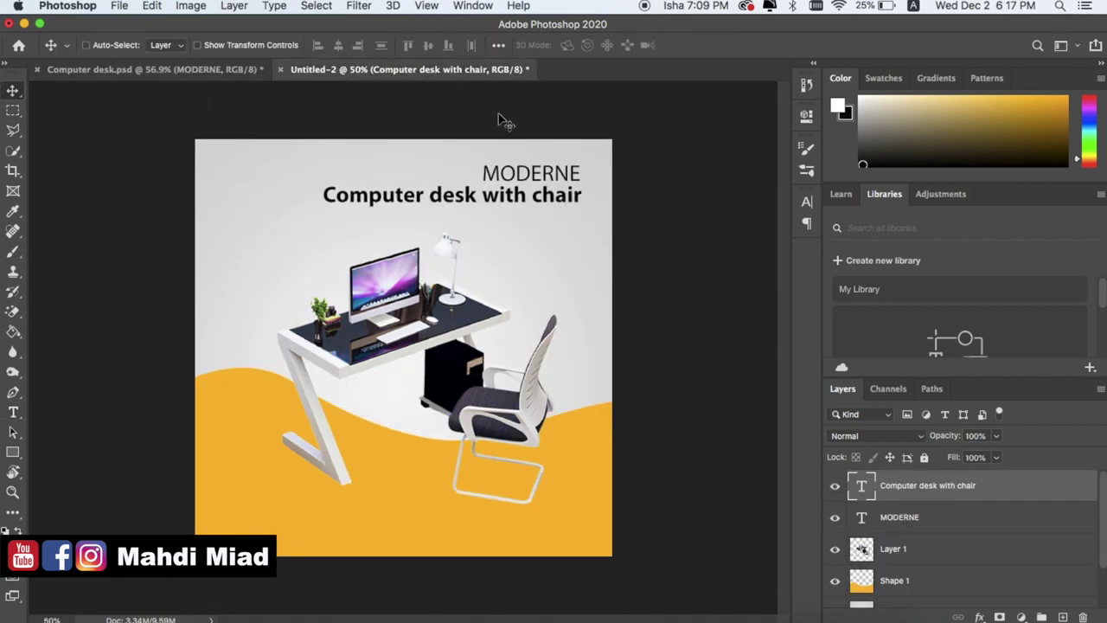
pyautogui.doubleClick(537, 173)
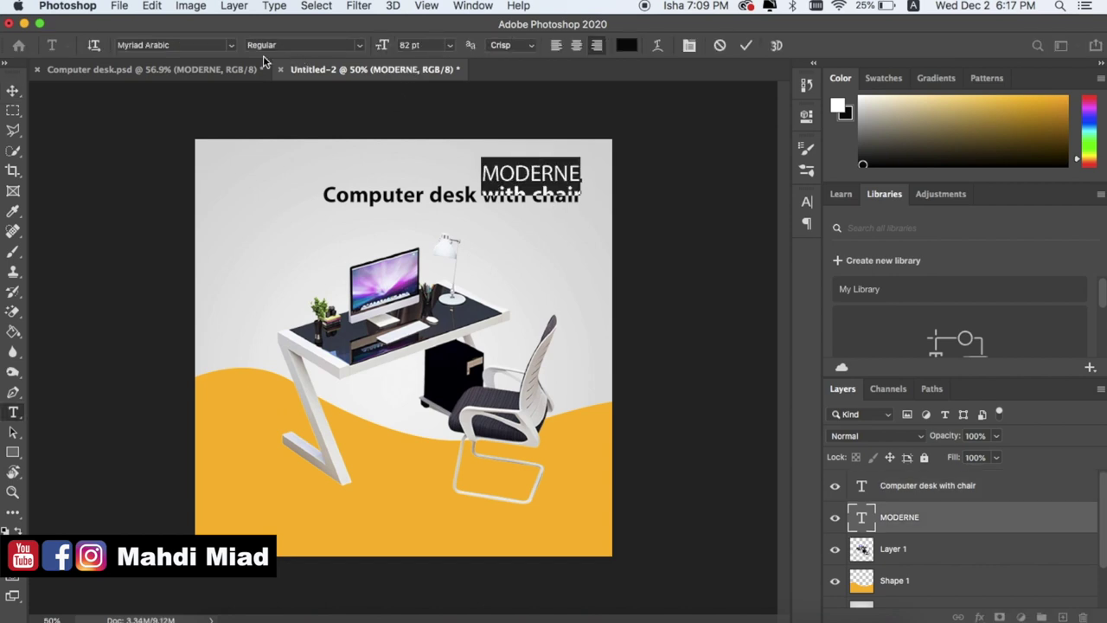
pyautogui.click(359, 45)
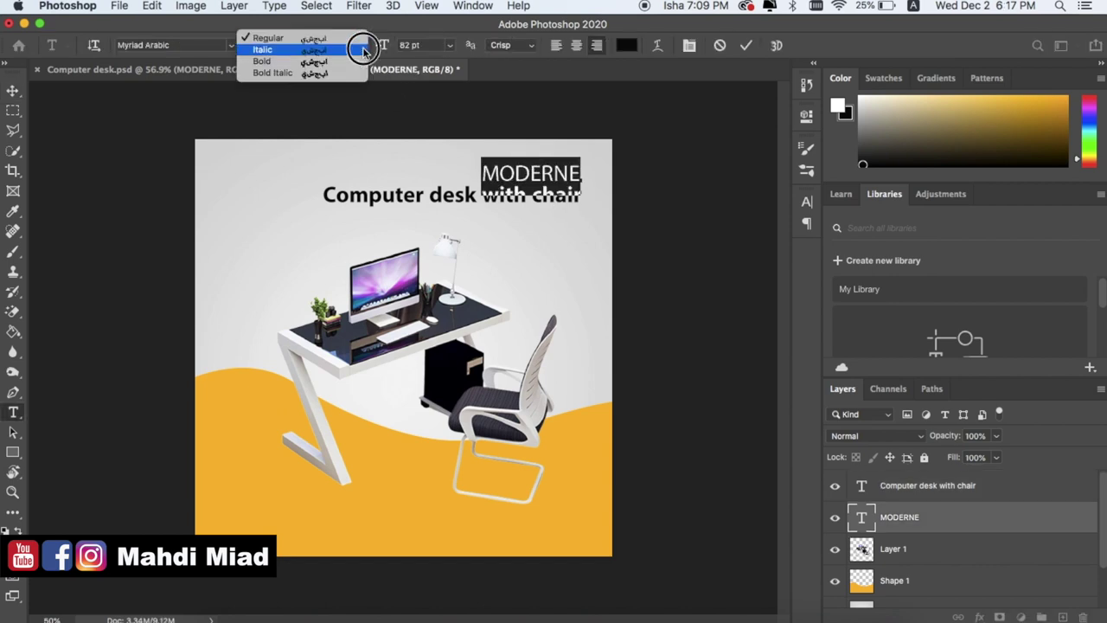
pyautogui.click(302, 61)
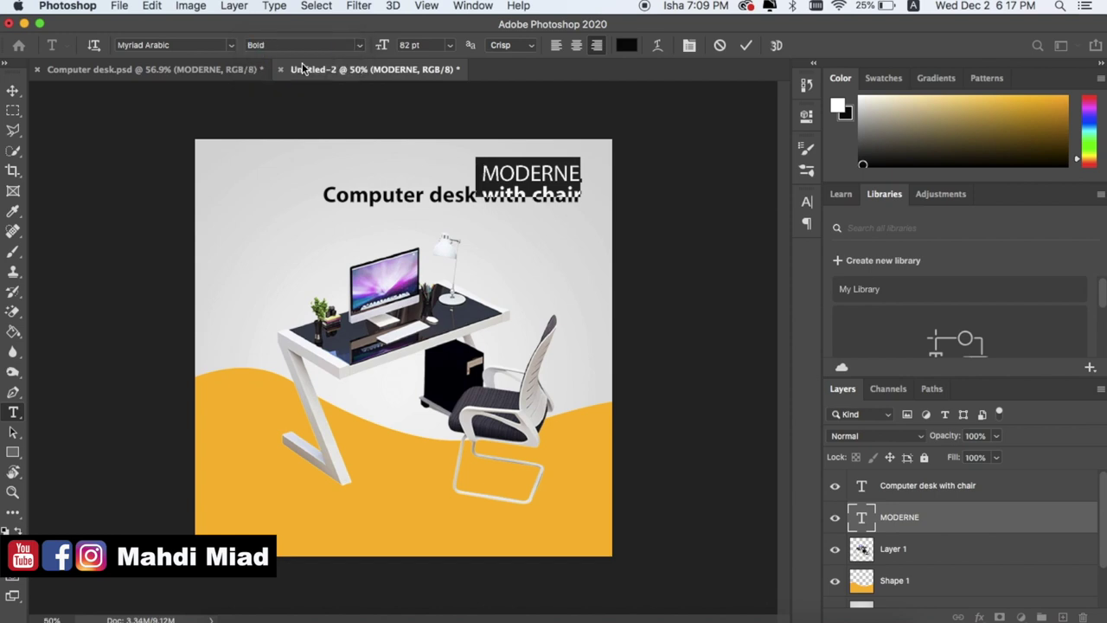
# Step: Finish the MODERNE text edit and check the formatting of the Simple Style text in Computer desk.psd
pyautogui.click(14, 91)
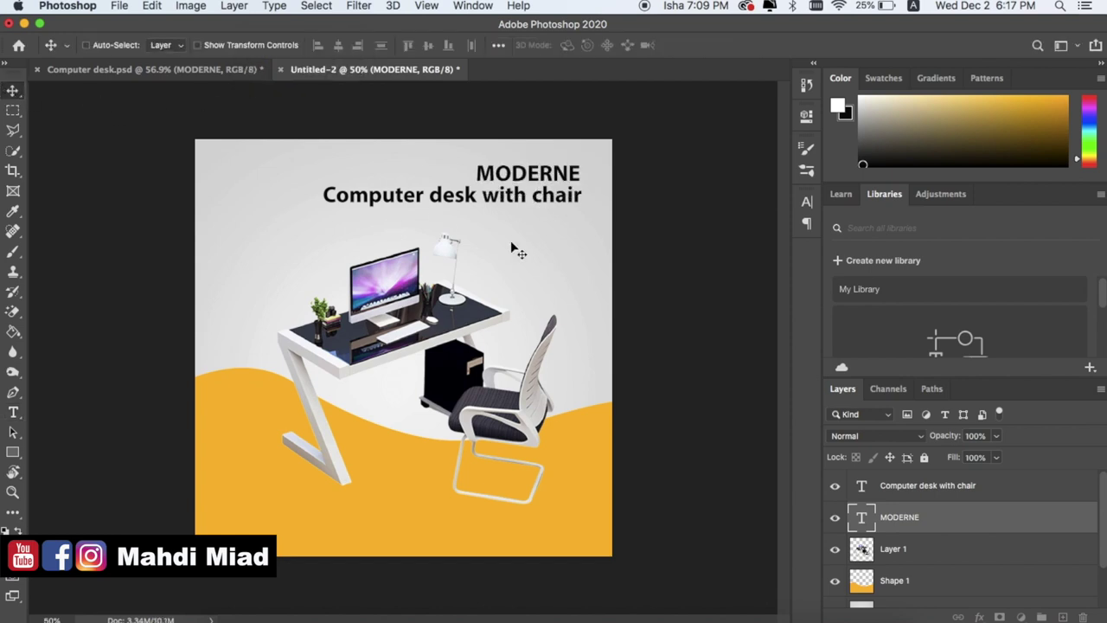
pyautogui.click(221, 67)
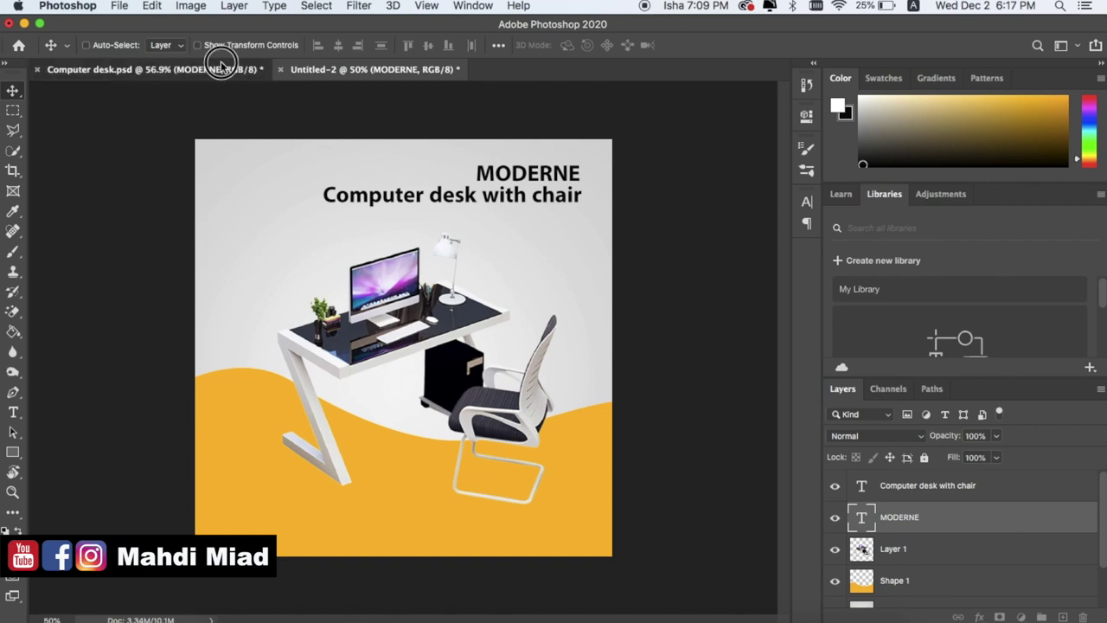
pyautogui.doubleClick(578, 192)
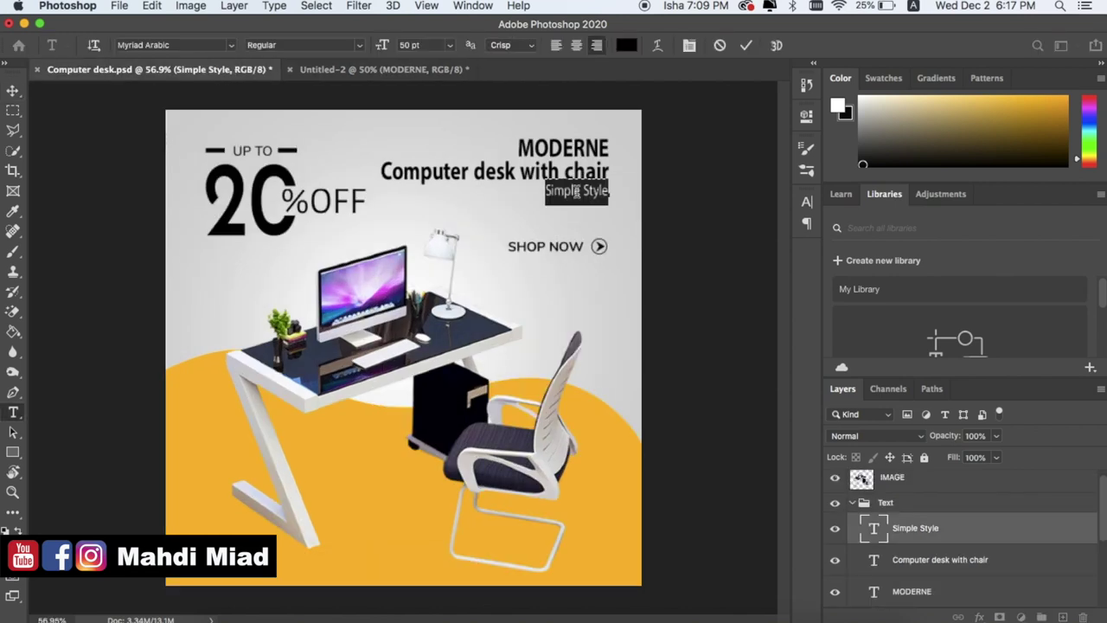
# Step: In Untitled-2, duplicate MODERNE below the "Computer desk with chair" line and change the copy's text to "Simple Style"
pyautogui.click(400, 71)
pyautogui.moveTo(519, 200); pyautogui.dragTo(521, 234)
pyautogui.doubleClick(519, 222)
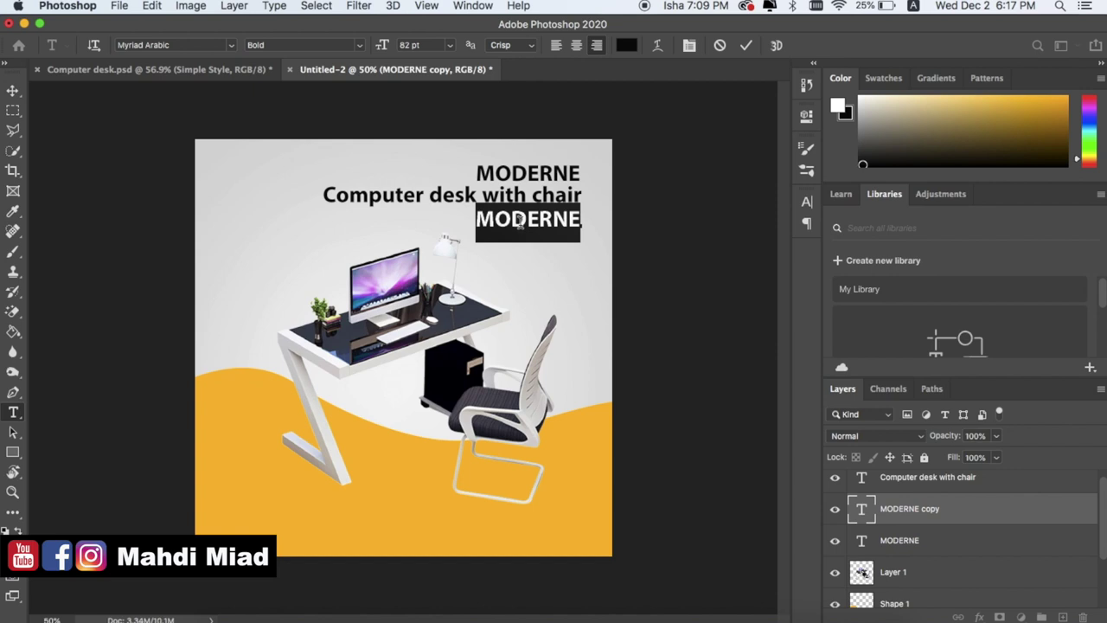
pyautogui.write('Simple Text')
pyautogui.press('super+Return')
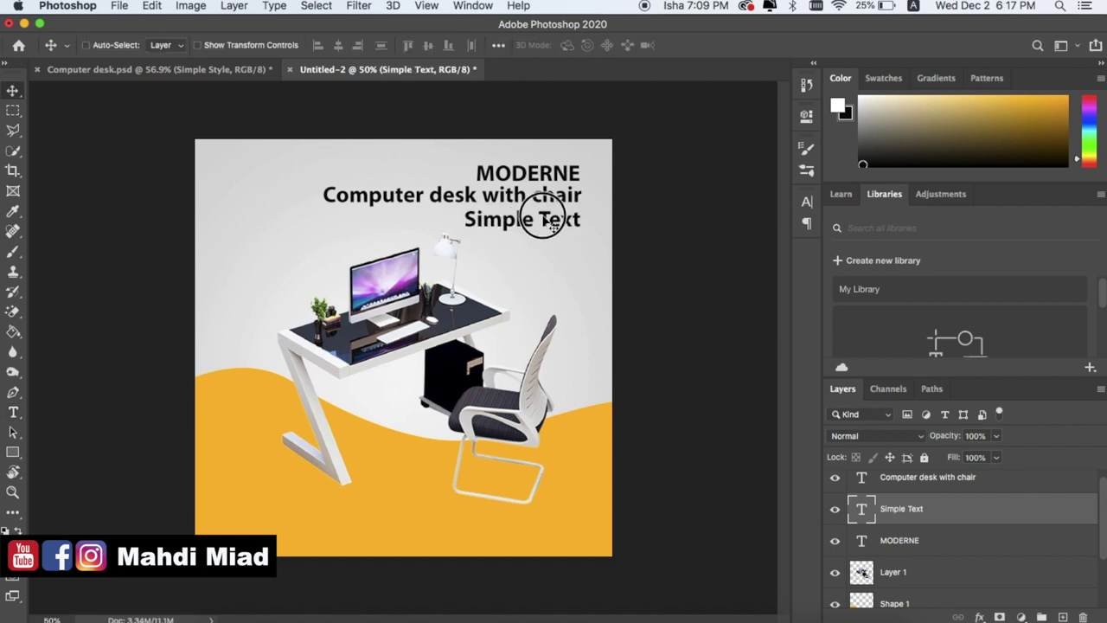
pyautogui.doubleClick(547, 220)
pyautogui.doubleClick(550, 220)
pyautogui.write('Style')
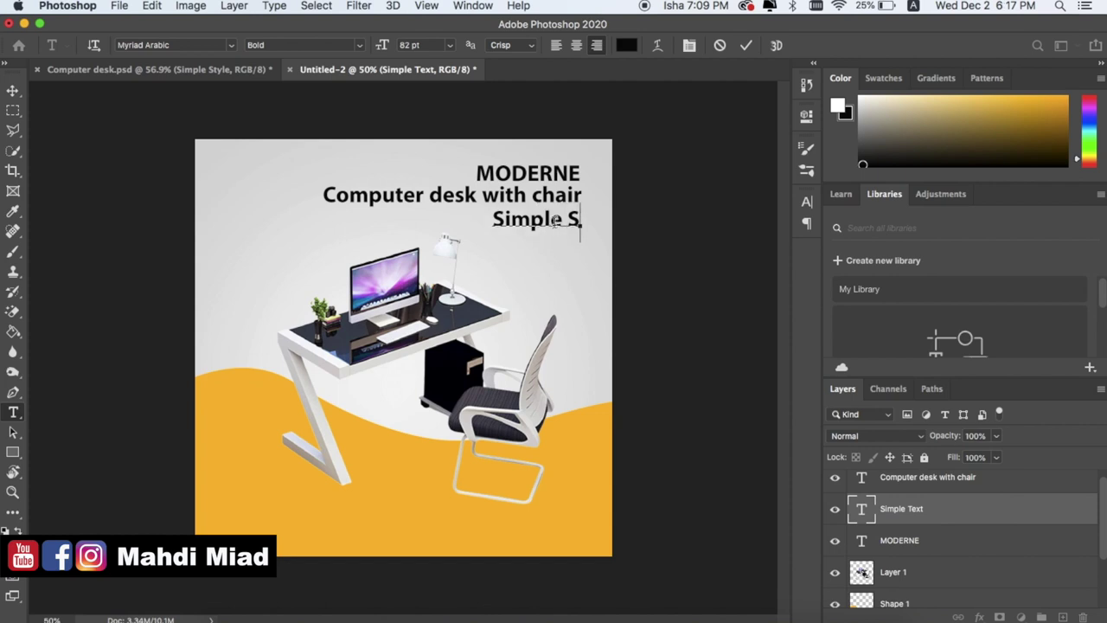
# Step: Set the whole "Simple Style" text to Regular at 50 pt
pyautogui.tripleClick(526, 221)
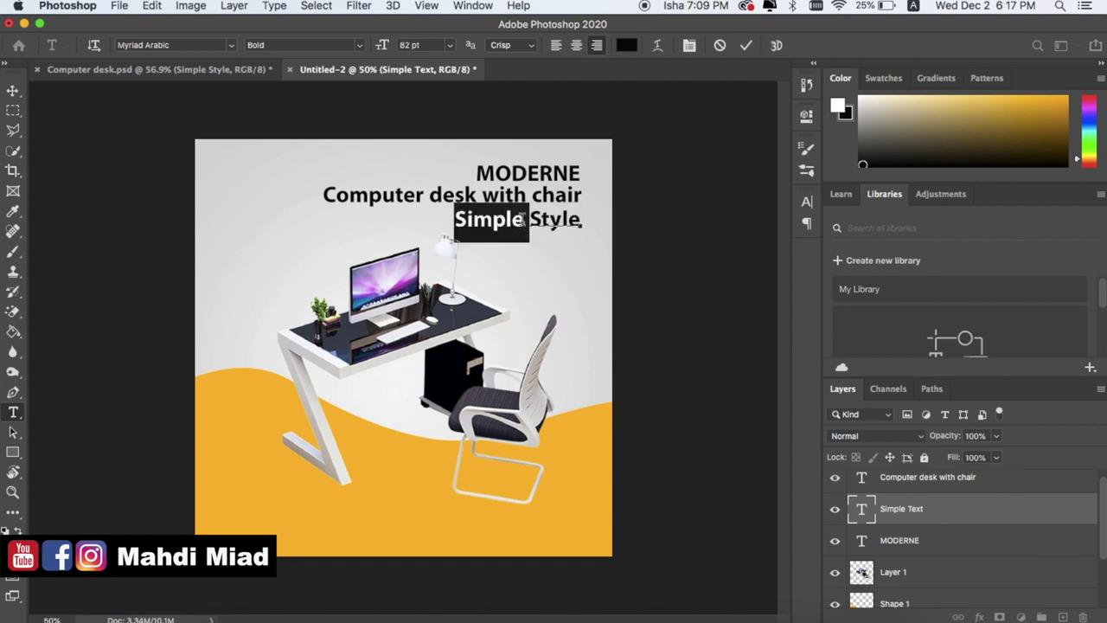
pyautogui.click(360, 45)
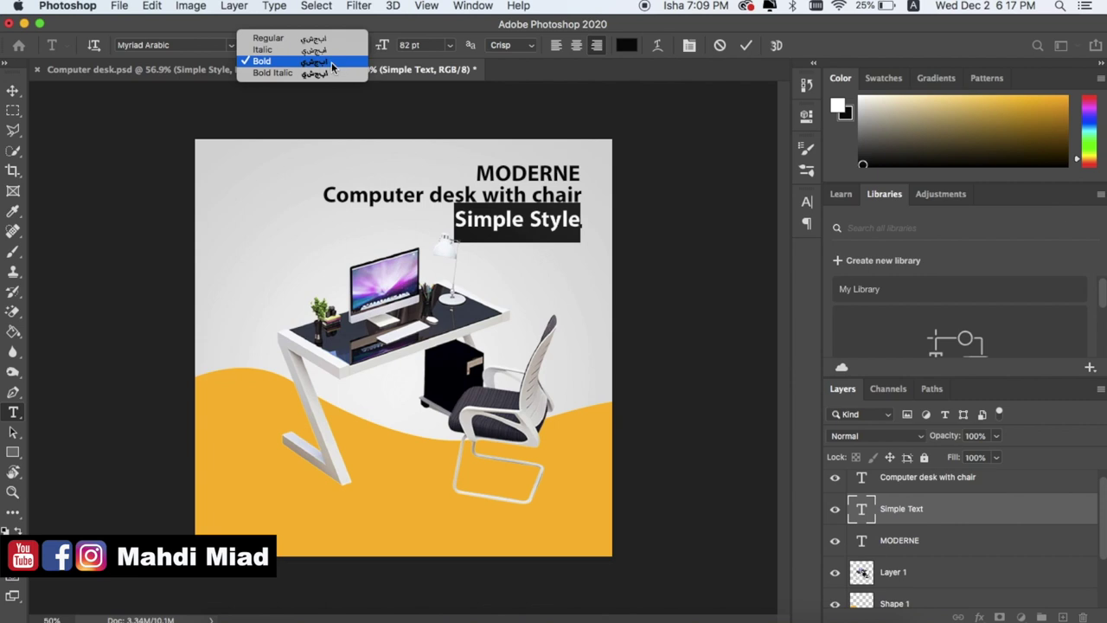
pyautogui.click(308, 39)
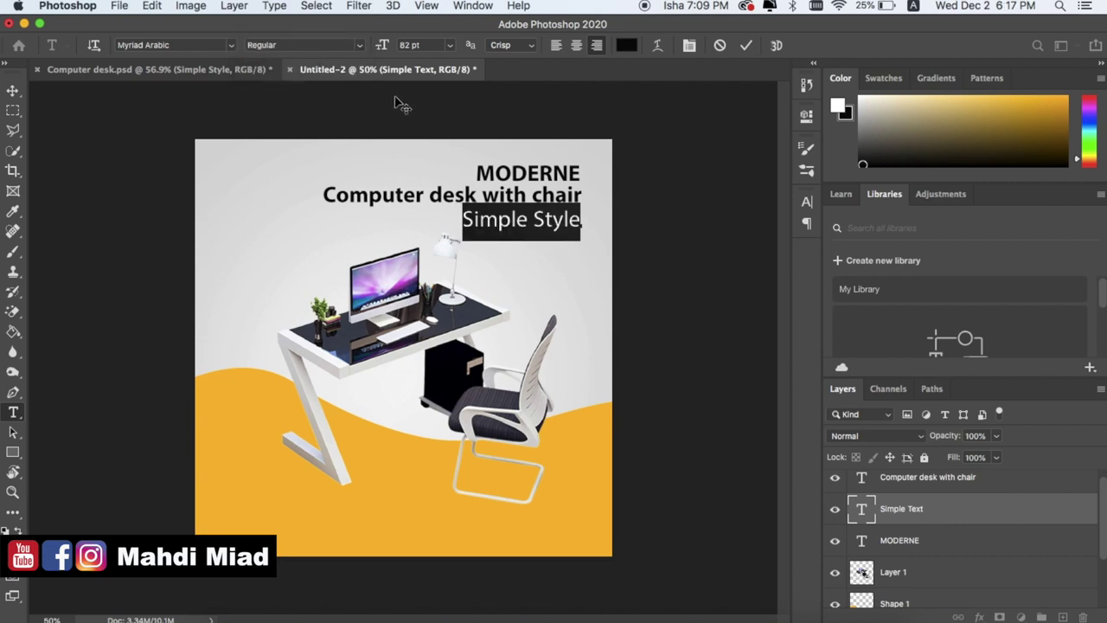
pyautogui.click(408, 48)
pyautogui.write('50')
pyautogui.press('Return')
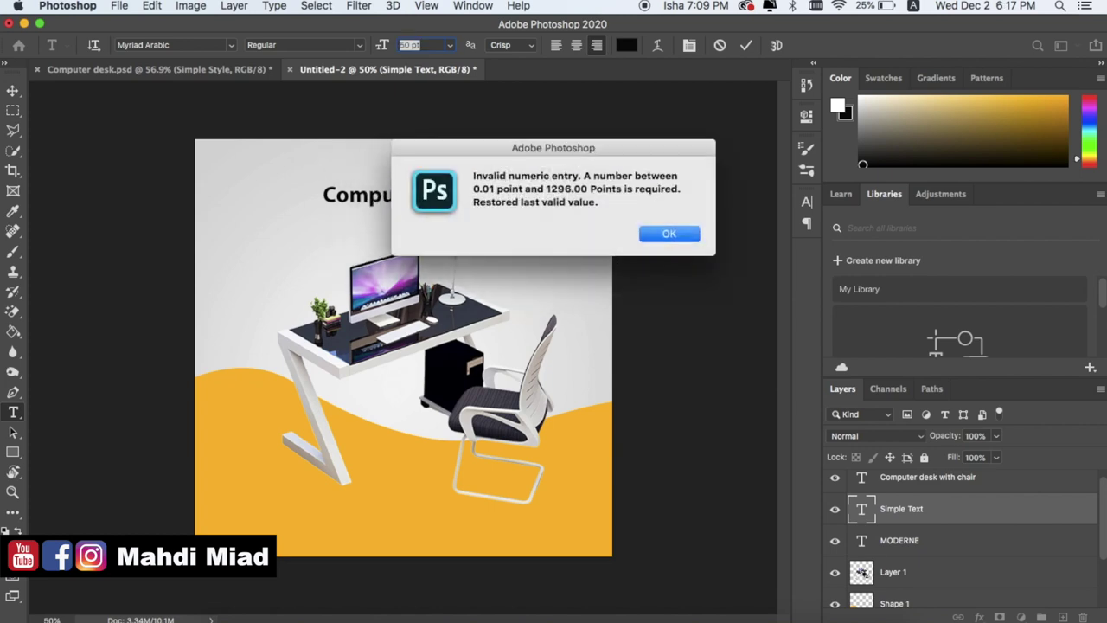
pyautogui.click(670, 235)
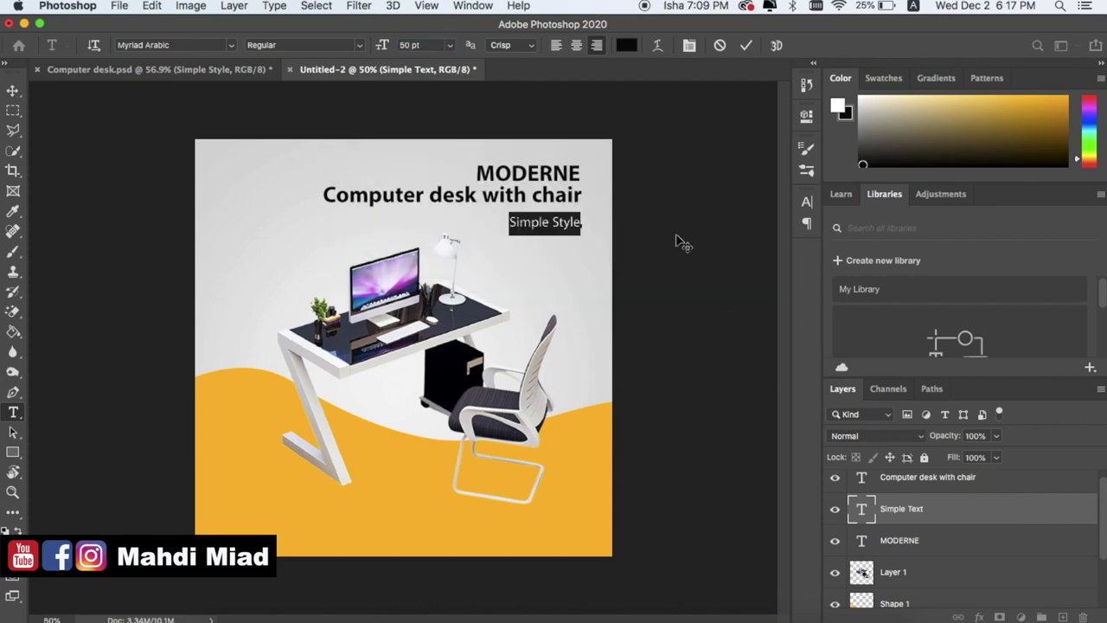
# Step: Move "Simple Style" slightly up and nudge "Computer desk with chair" slightly down to even out the line spacing
pyautogui.click(13, 91)
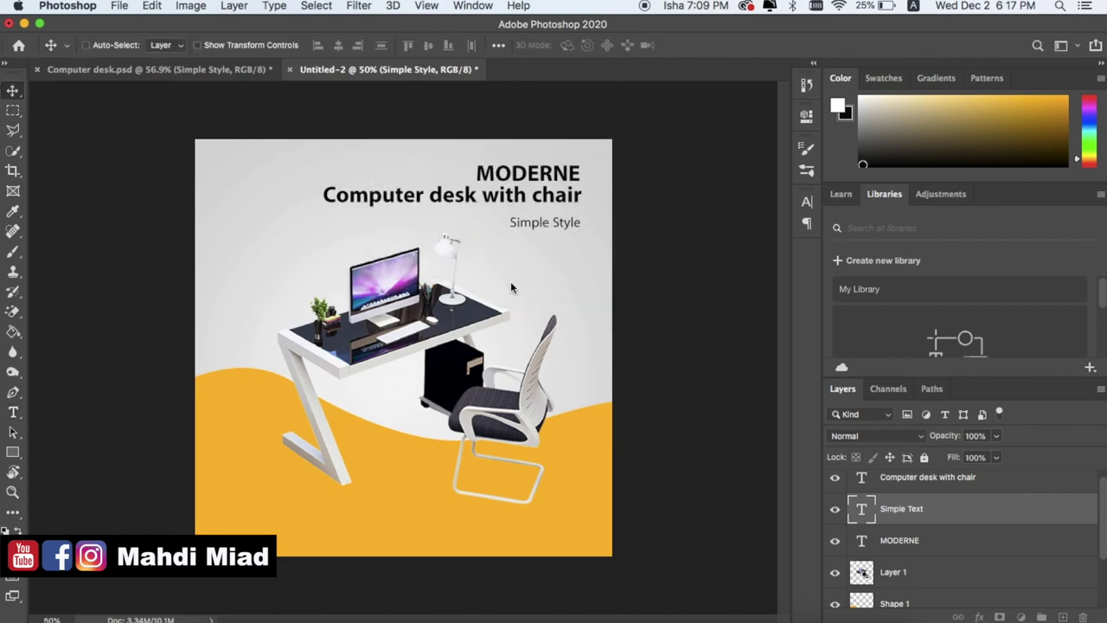
pyautogui.moveTo(548, 228); pyautogui.dragTo(550, 223)
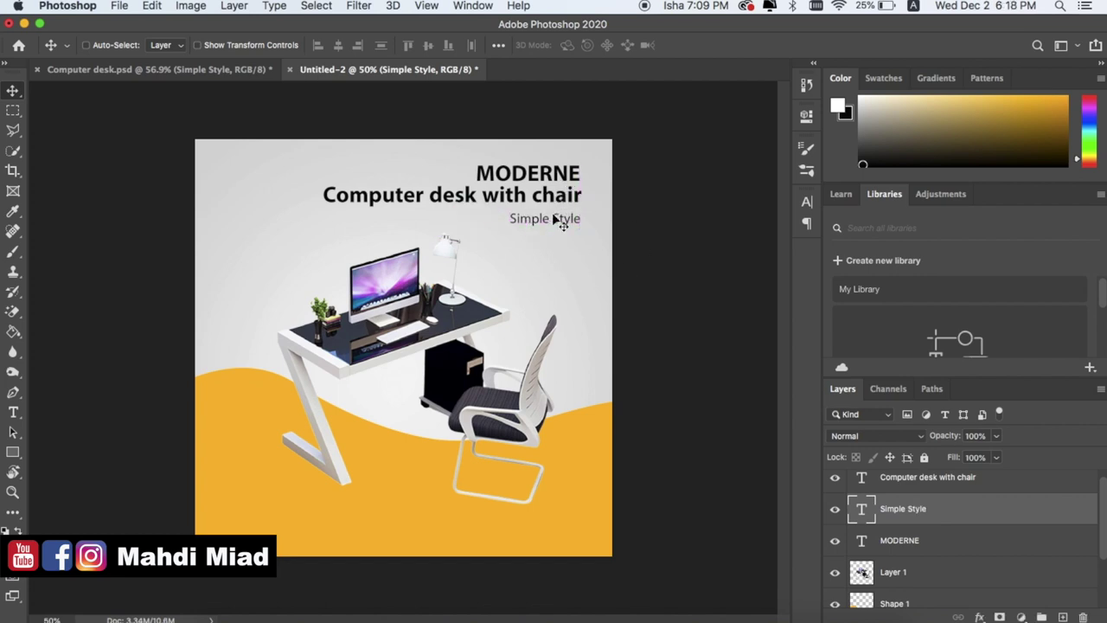
pyautogui.click(550, 196)
pyautogui.click(912, 542)
pyautogui.click(908, 477)
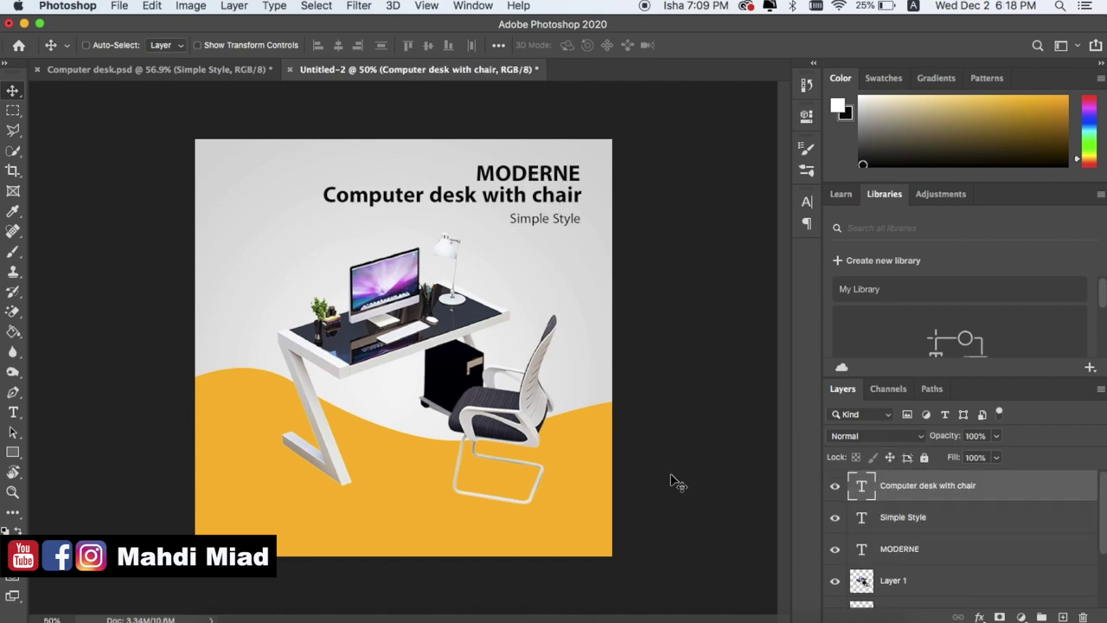
pyautogui.press('Down')
pyautogui.press('Down')
pyautogui.press('Down')
pyautogui.press('Down')
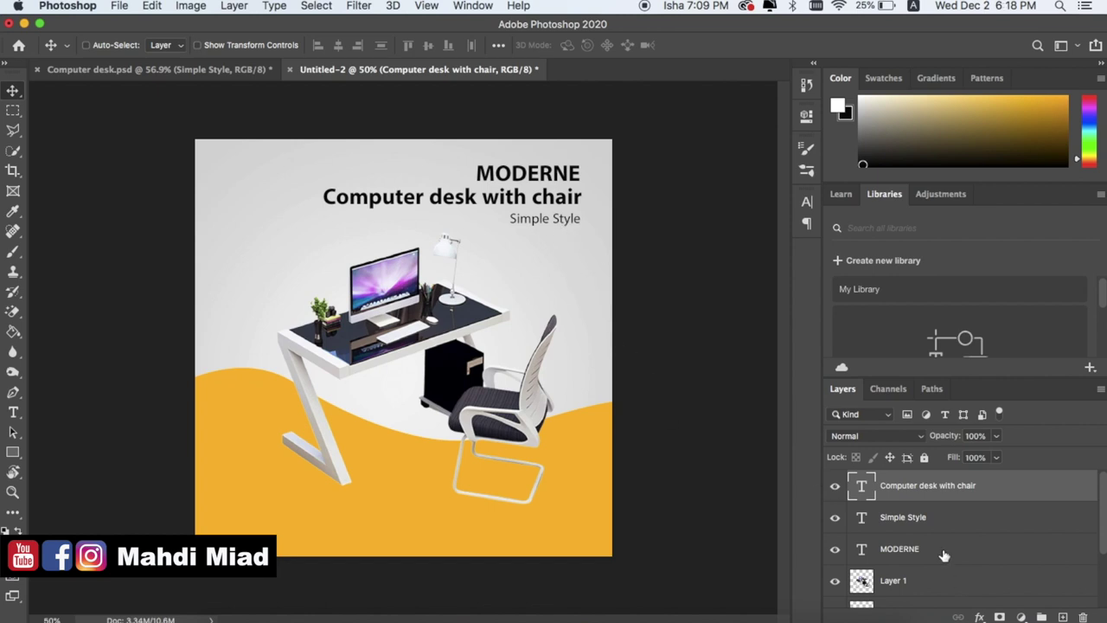
# Step: Group the three text layers "Computer desk with chair", "Simple Style" and MODERNE
pyautogui.keyDown('shift'); pyautogui.click(904, 519); pyautogui.keyUp('shift')
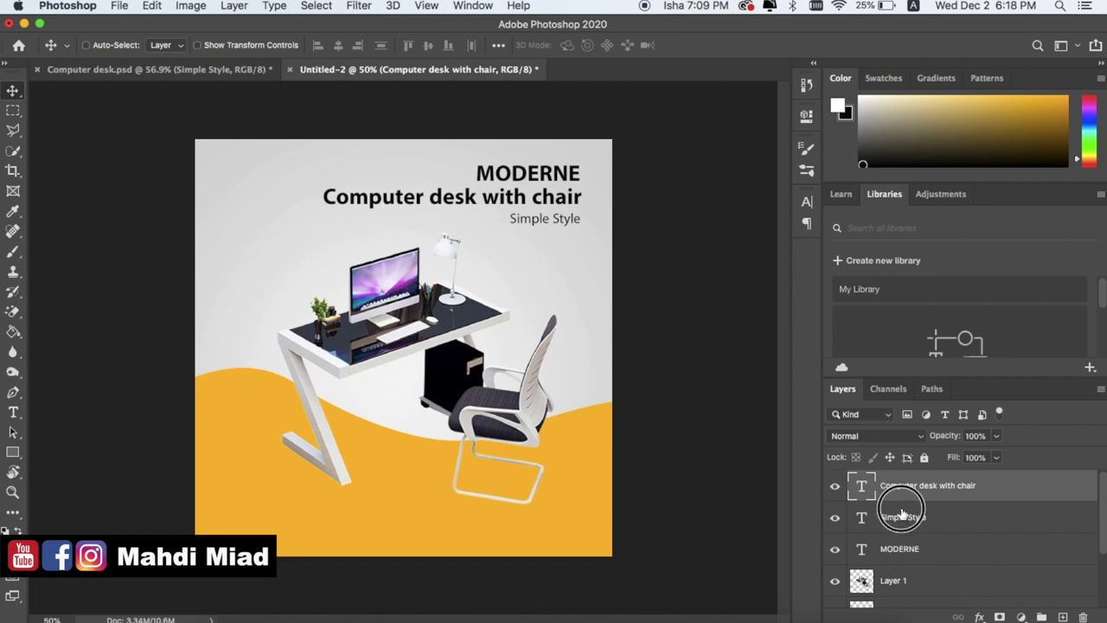
pyautogui.keyDown('shift'); pyautogui.click(905, 557); pyautogui.keyUp('shift')
pyautogui.rightClick(903, 540)
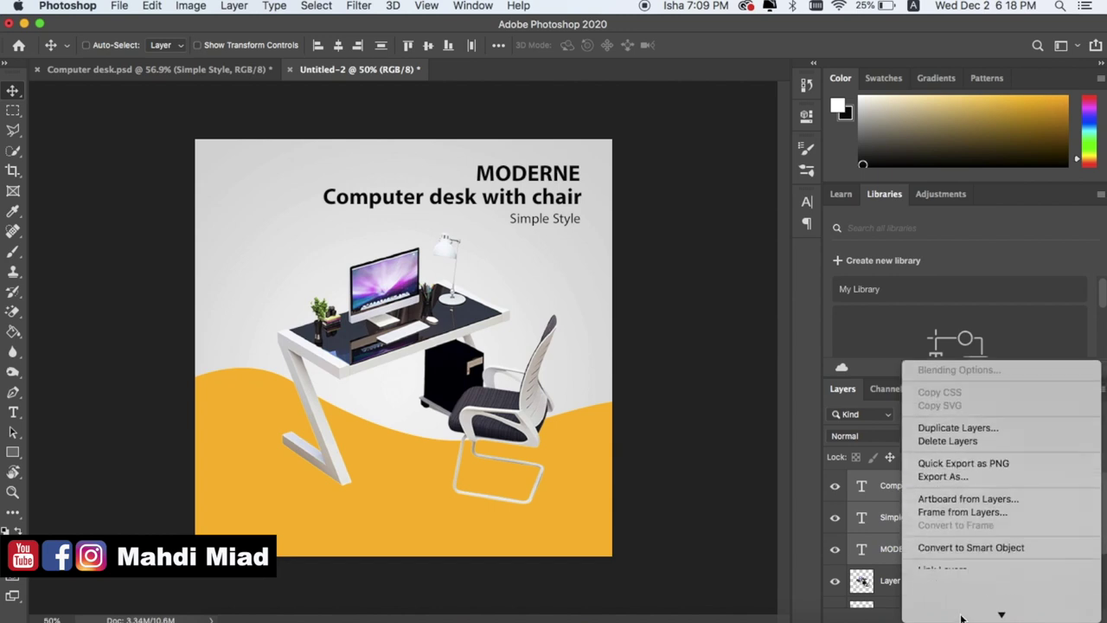
pyautogui.click(880, 499)
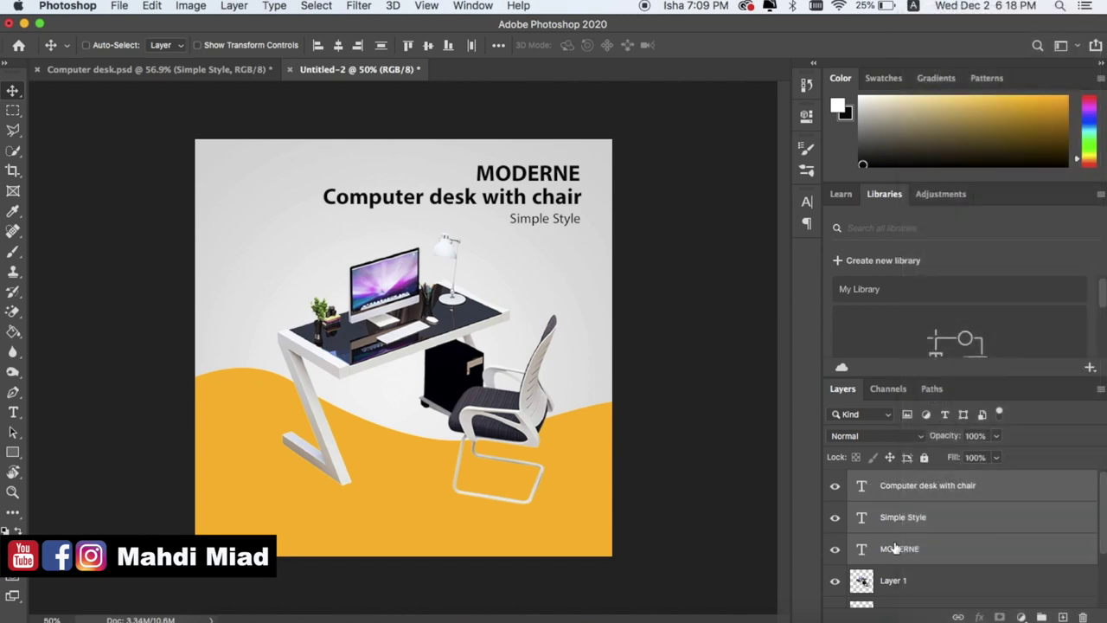
pyautogui.press('super+g')
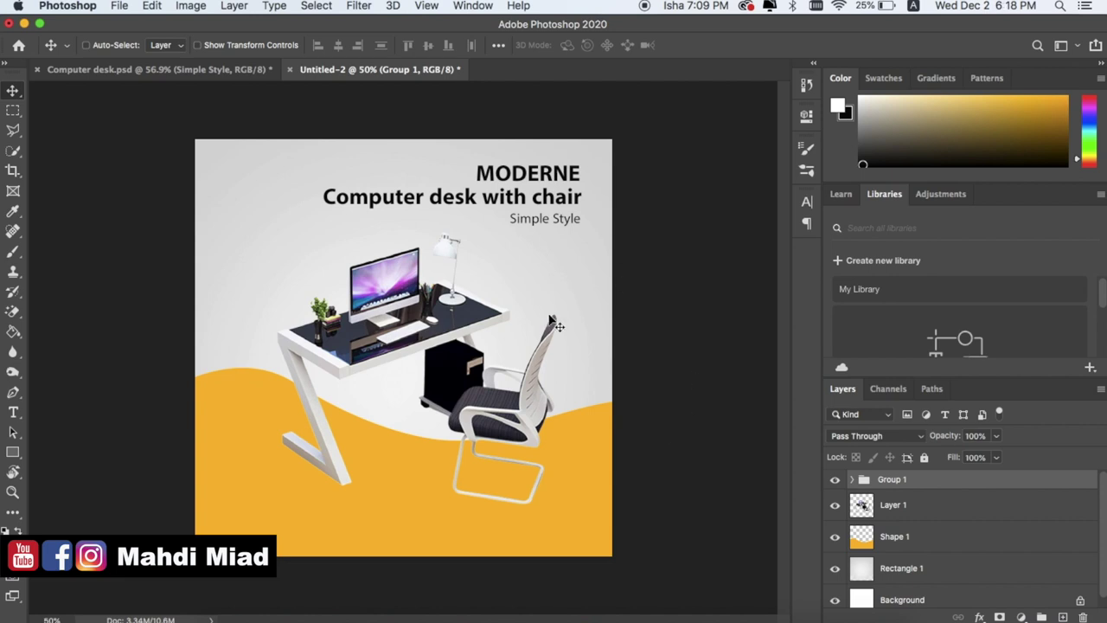
# Step: Start a new text line reading "SHOP NO" beside the desk lamp, below "Simple Style"
pyautogui.click(15, 413)
pyautogui.click(502, 266)
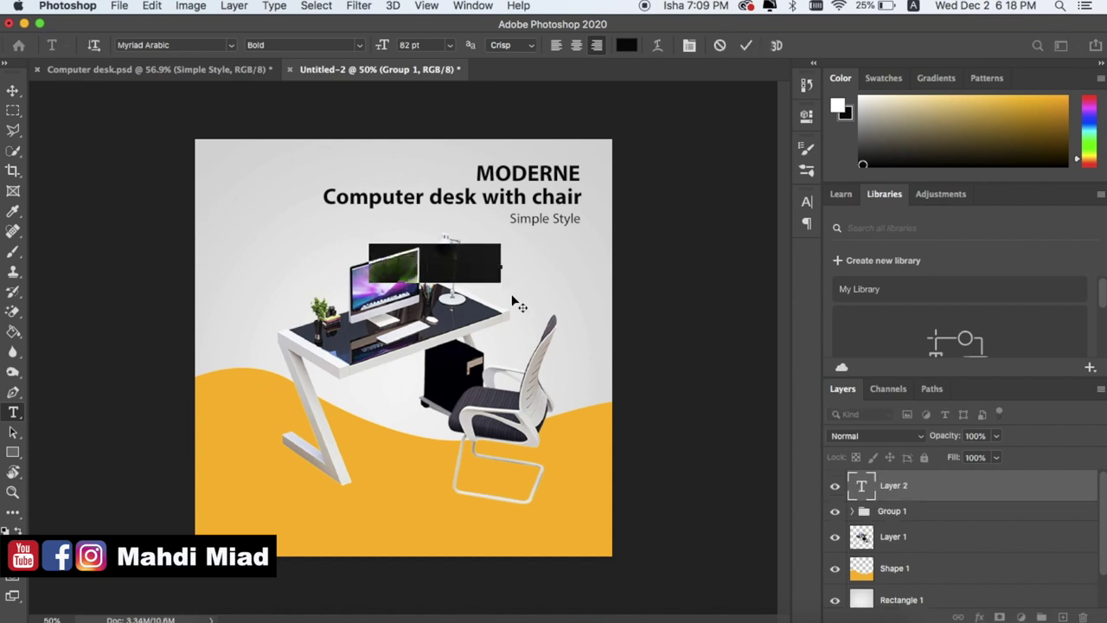
pyautogui.write('Sho')
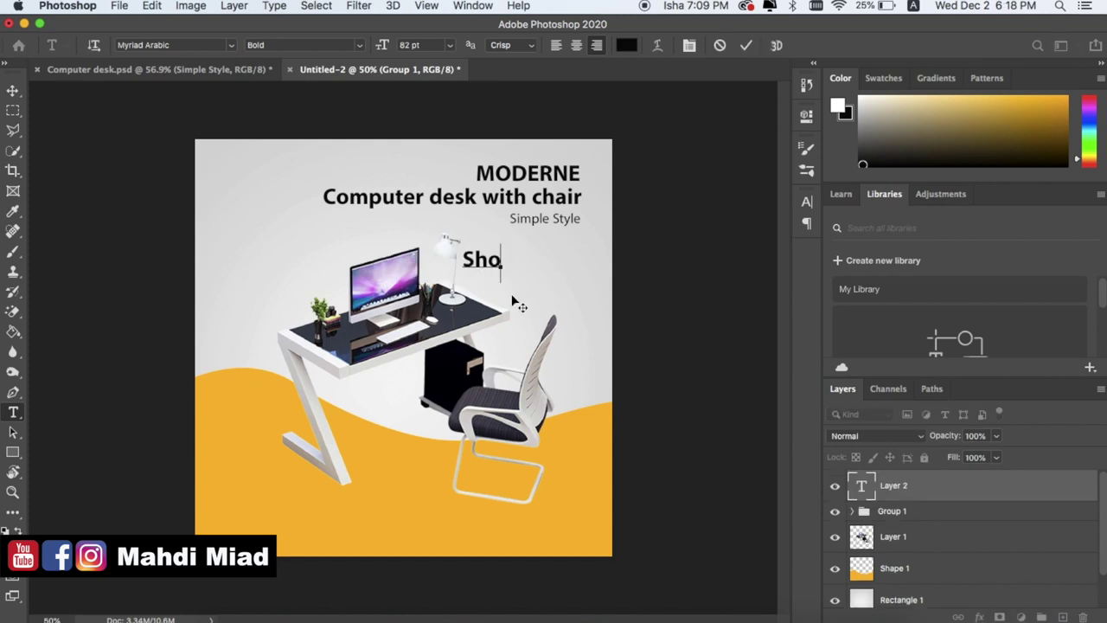
pyautogui.press('super+a')
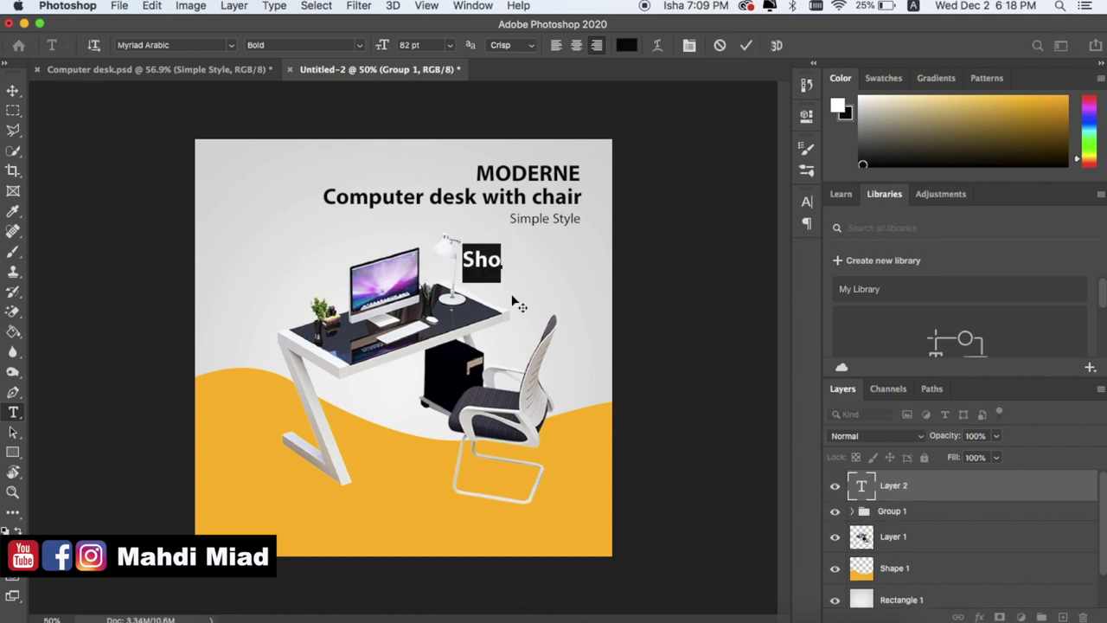
pyautogui.write('SHOP.')
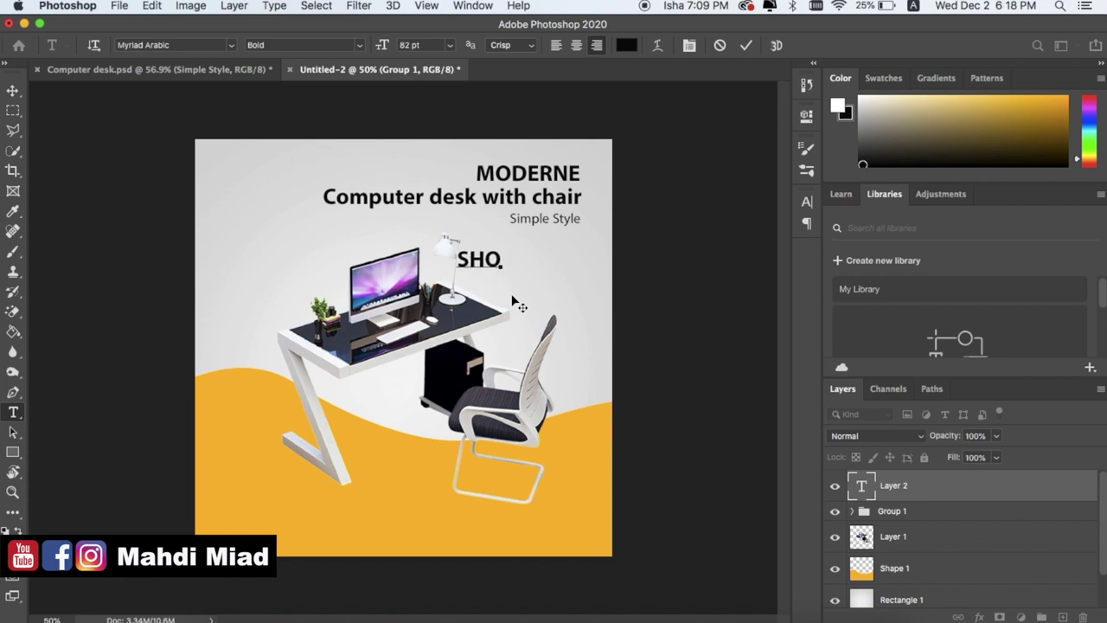
pyautogui.press('BackSpace')
pyautogui.write('NO')
# Step: Replace the new line's text with "BUY NOW" and move it to the right, under "Simple Style"
pyautogui.press('BackSpace')
pyautogui.press('BackSpace')
pyautogui.press('BackSpace')
pyautogui.press('BackSpace')
pyautogui.press('BackSpace')
pyautogui.press('BackSpace')
pyautogui.press('BackSpace')
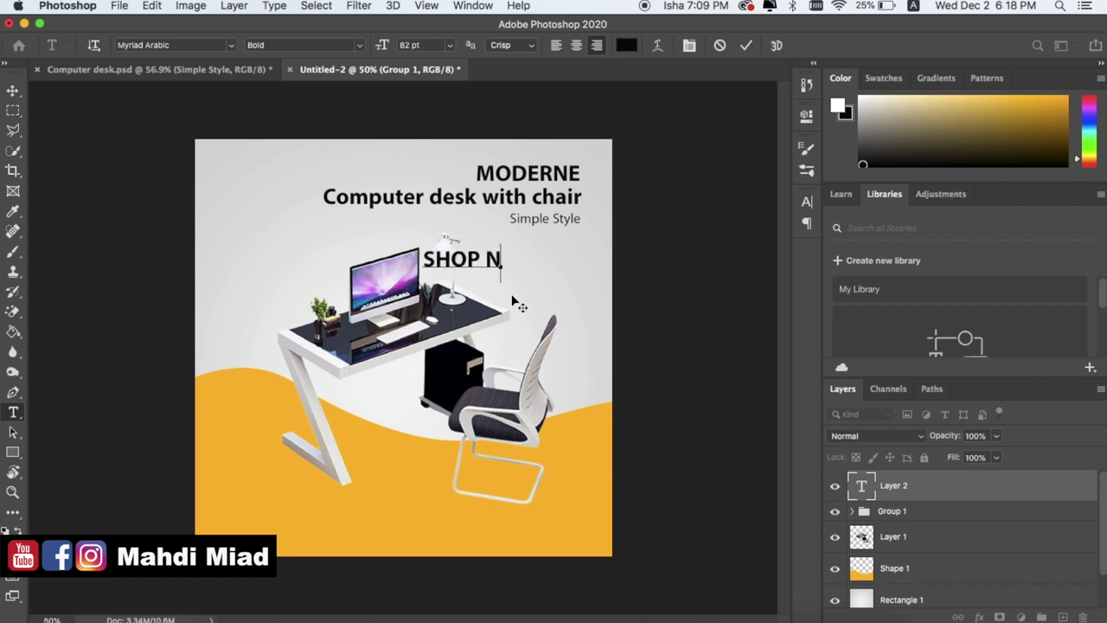
pyautogui.write('BU')
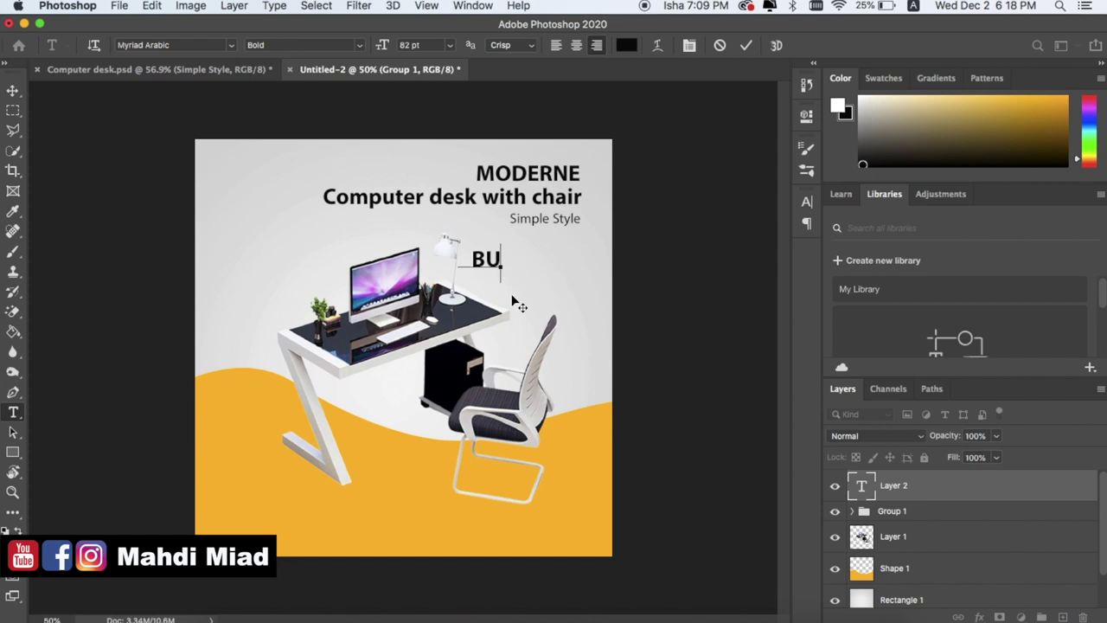
pyautogui.write('Y NOW')
pyautogui.click(13, 90)
pyautogui.moveTo(487, 264); pyautogui.dragTo(554, 273)
# Step: Set the "BUY NOW" text size to 70 pt
pyautogui.doubleClick(529, 275)
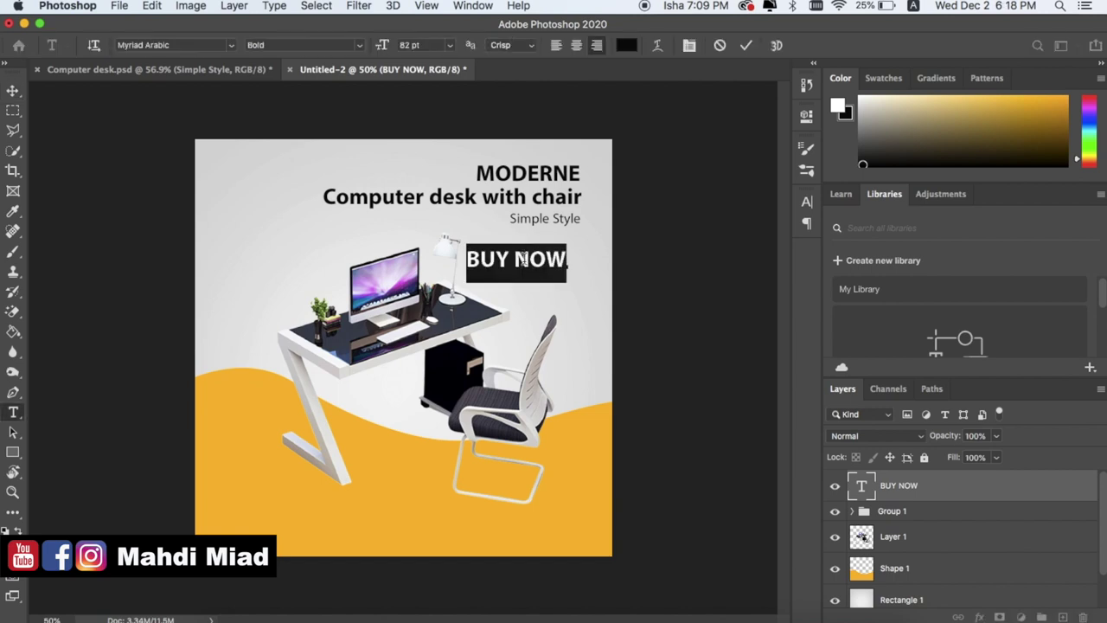
pyautogui.doubleClick(406, 45)
pyautogui.write('70')
pyautogui.press('Return')
pyautogui.click(13, 90)
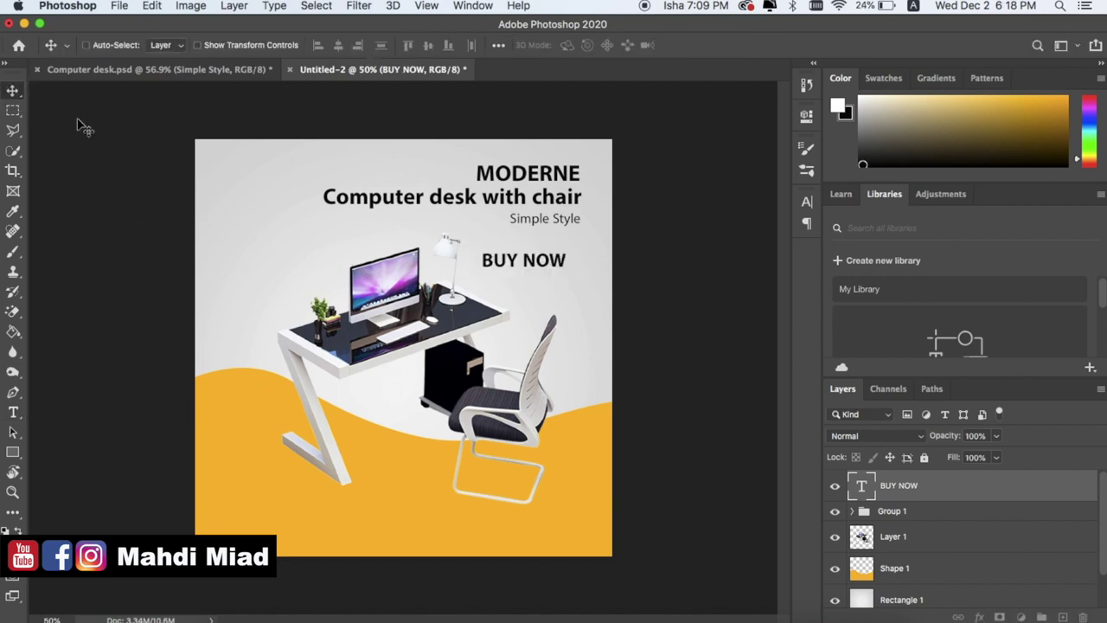
# Step: Lower "BUY NOW" slightly and move the desk cut-out on Layer 1 straight down to make room for the text
pyautogui.moveTo(507, 265); pyautogui.dragTo(517, 273)
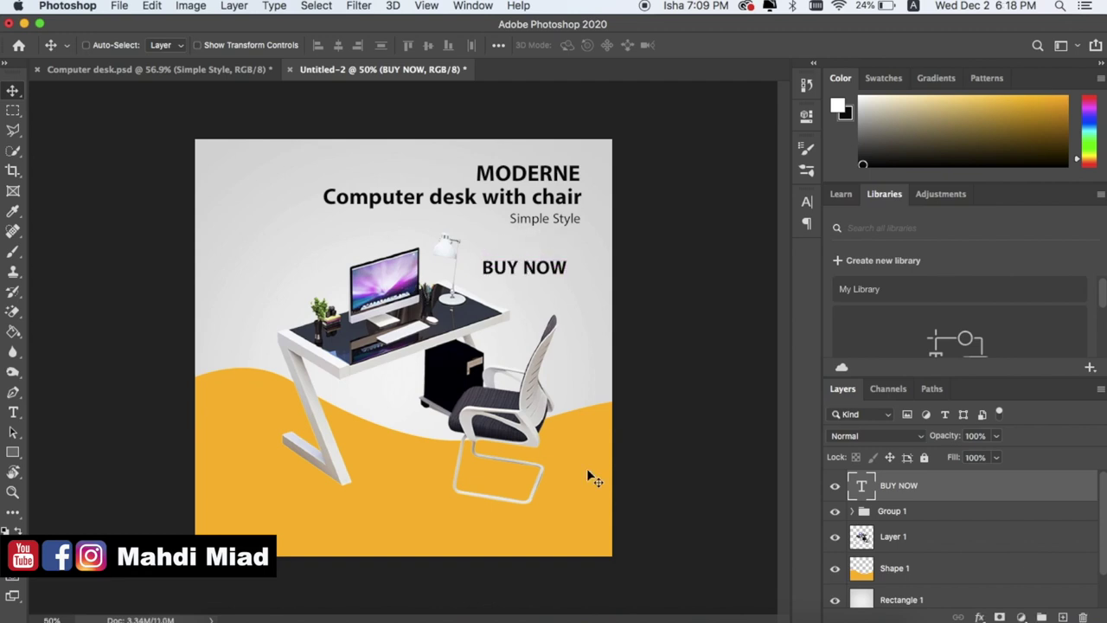
pyautogui.click(919, 541)
pyautogui.moveTo(385, 339); pyautogui.dragTo(395, 369)
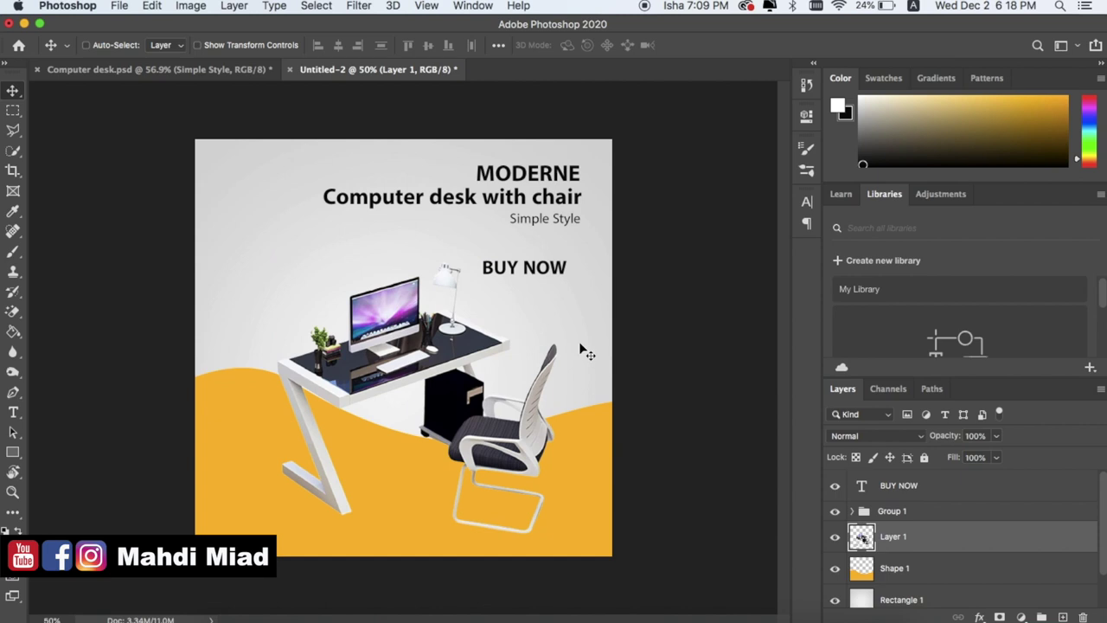
# Step: Reduce the "BUY NOW" text size to 60 pt
pyautogui.click(898, 490)
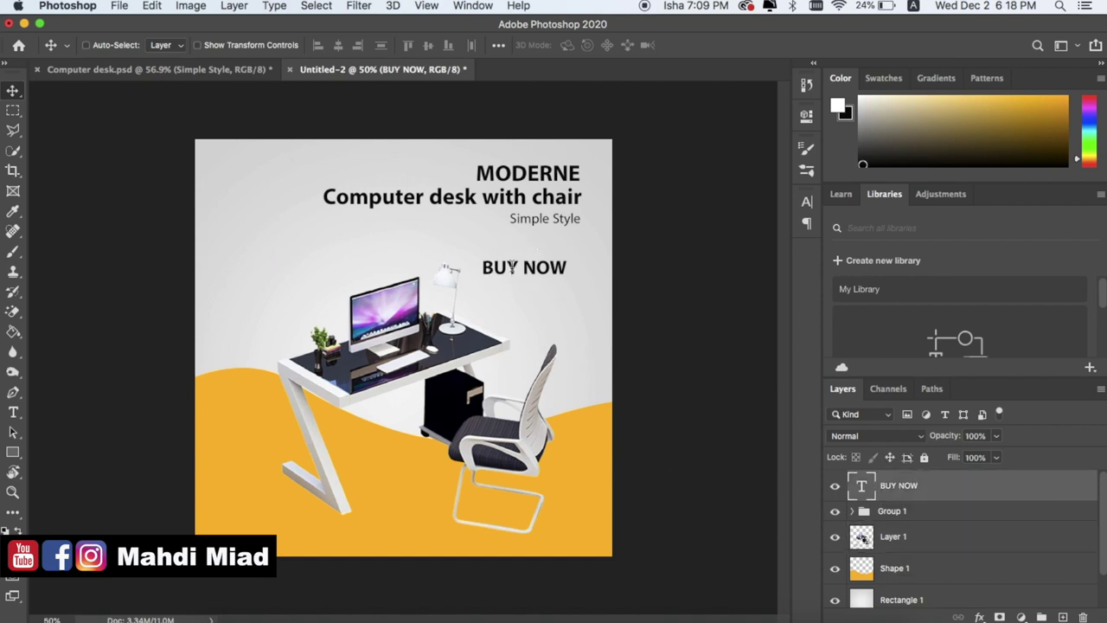
pyautogui.doubleClick(512, 272)
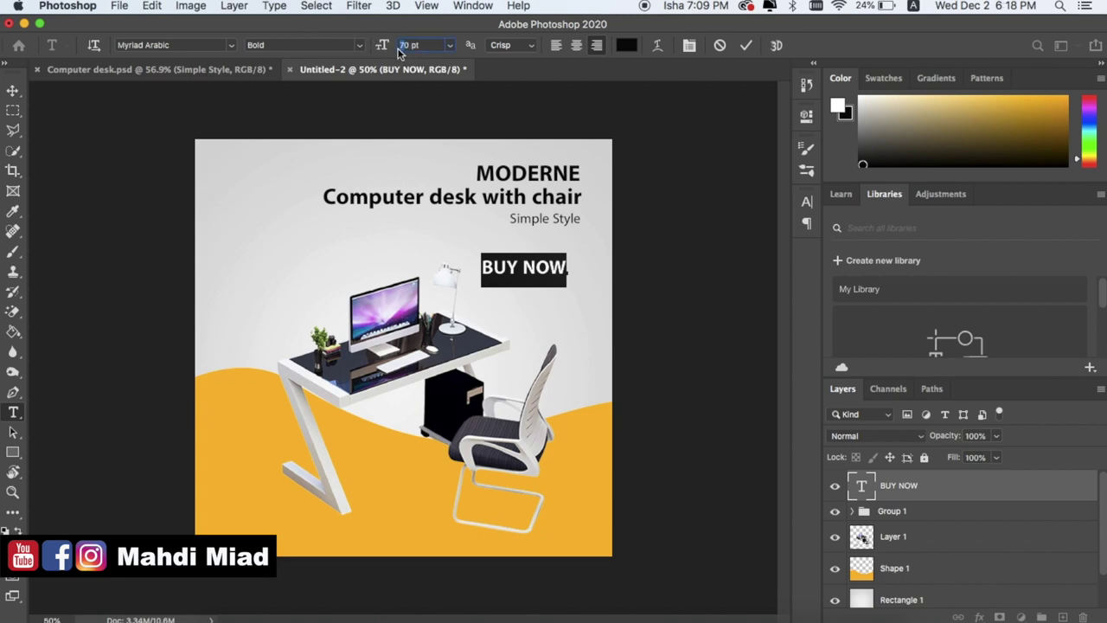
pyautogui.write('60')
pyautogui.press('Return')
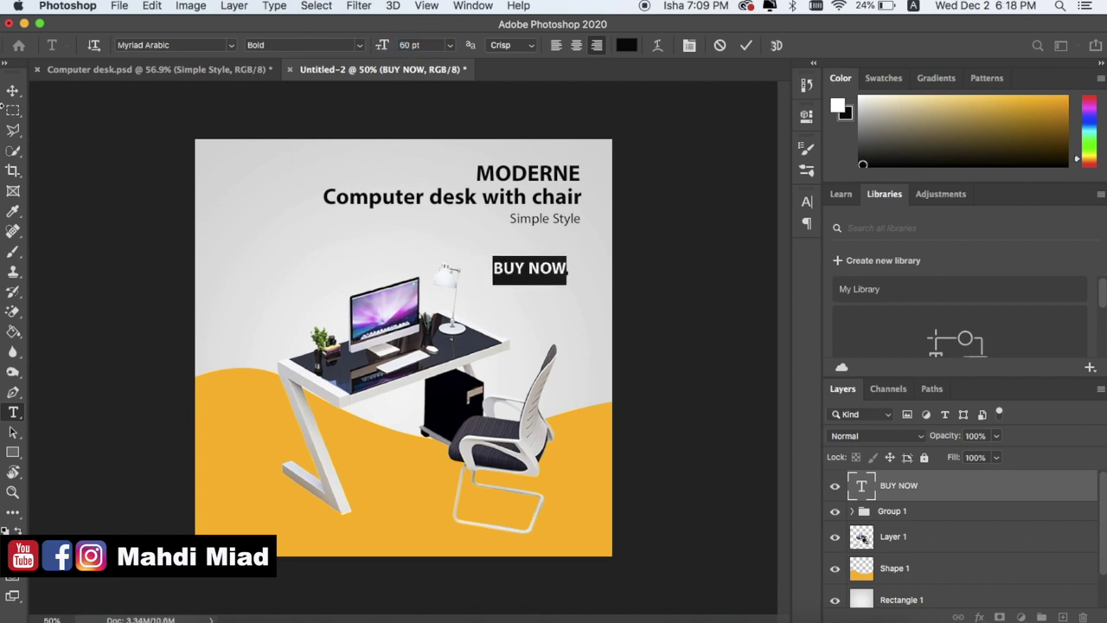
pyautogui.click(13, 89)
# Step: Check the arrow beside SHOP NOW in Computer desk.psd, then return to Untitled-2 and ready the Custom Shape tool with the circled forward arrow
pyautogui.click(208, 69)
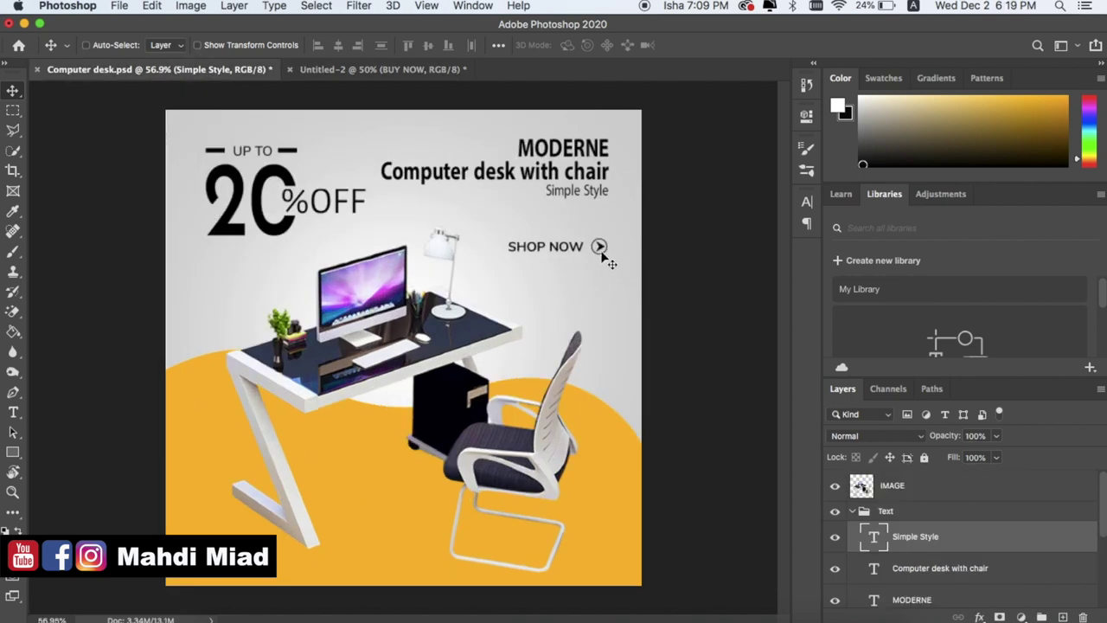
pyautogui.click(389, 76)
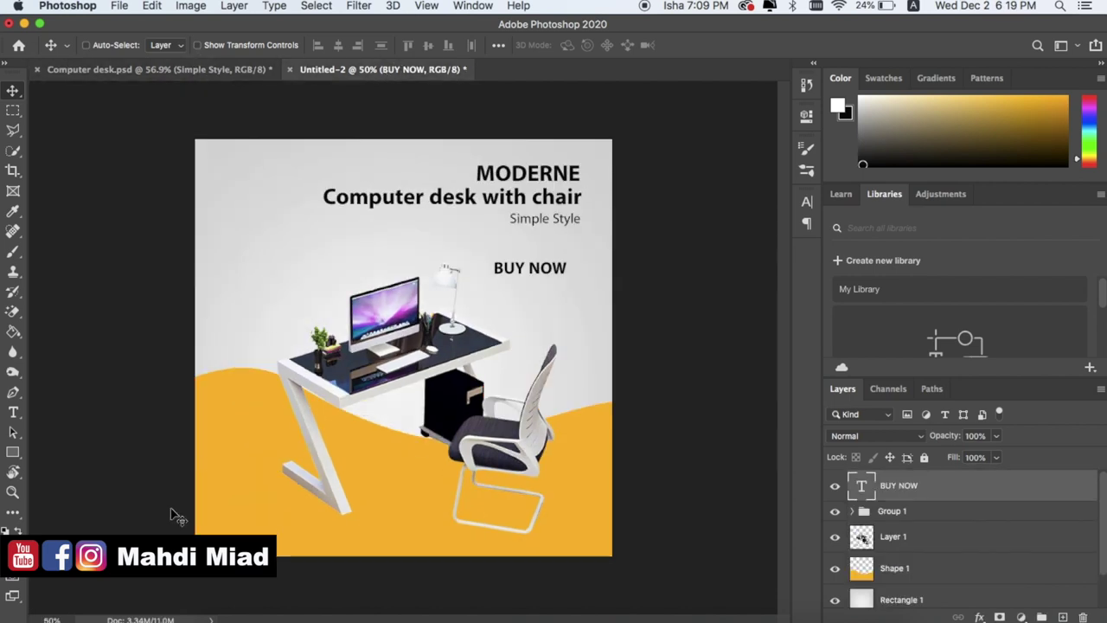
pyautogui.click(13, 451)
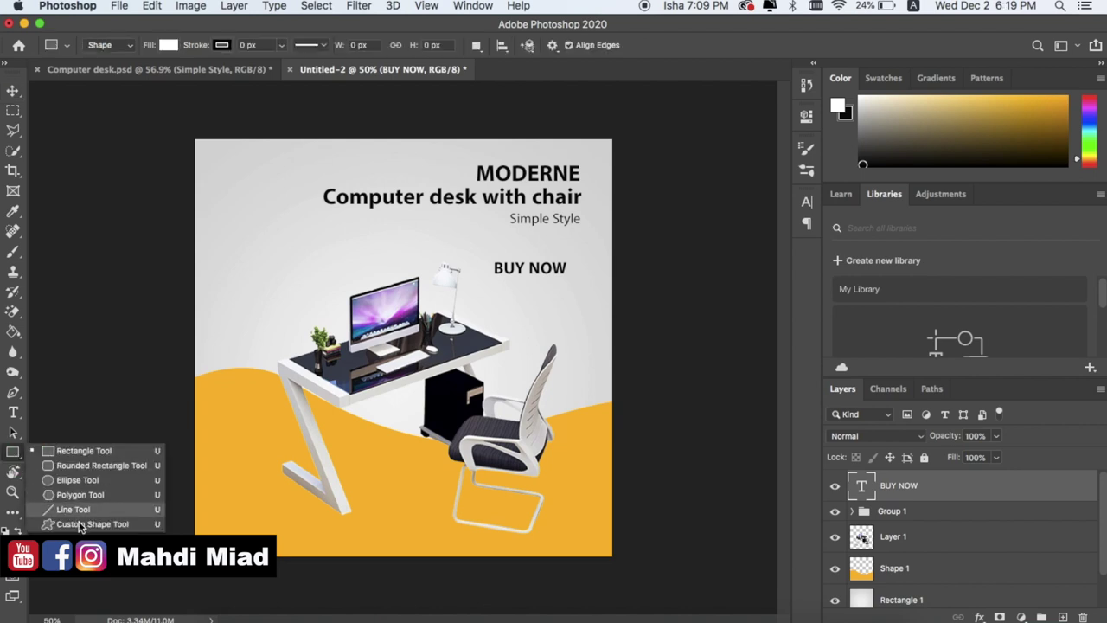
pyautogui.click(87, 525)
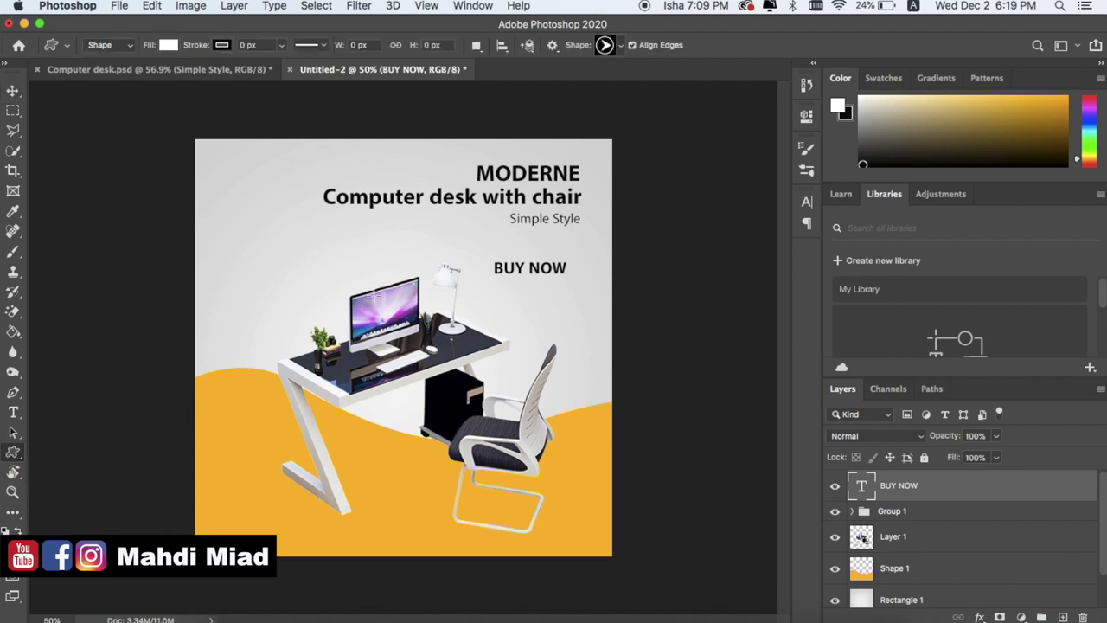
pyautogui.click(621, 46)
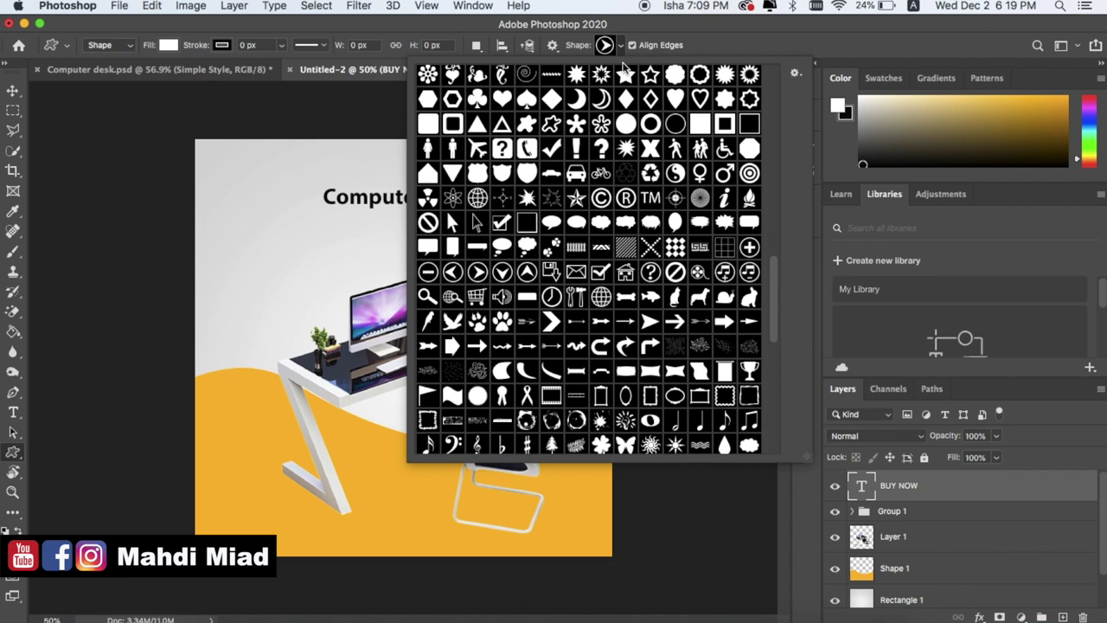
pyautogui.click(606, 49)
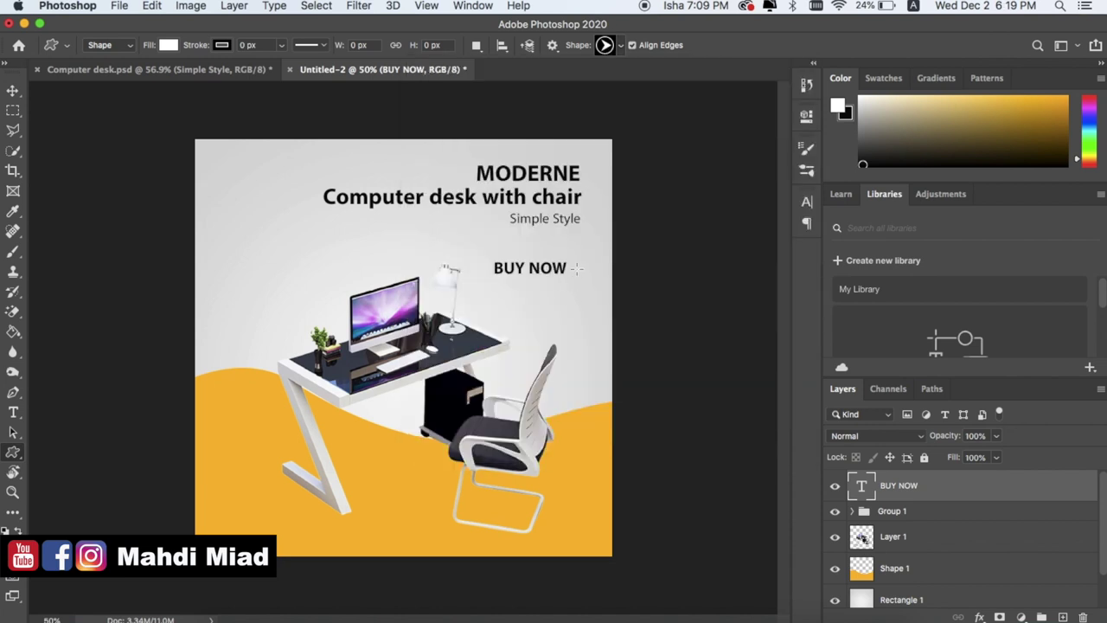
pyautogui.scroll(5, 574, 264)
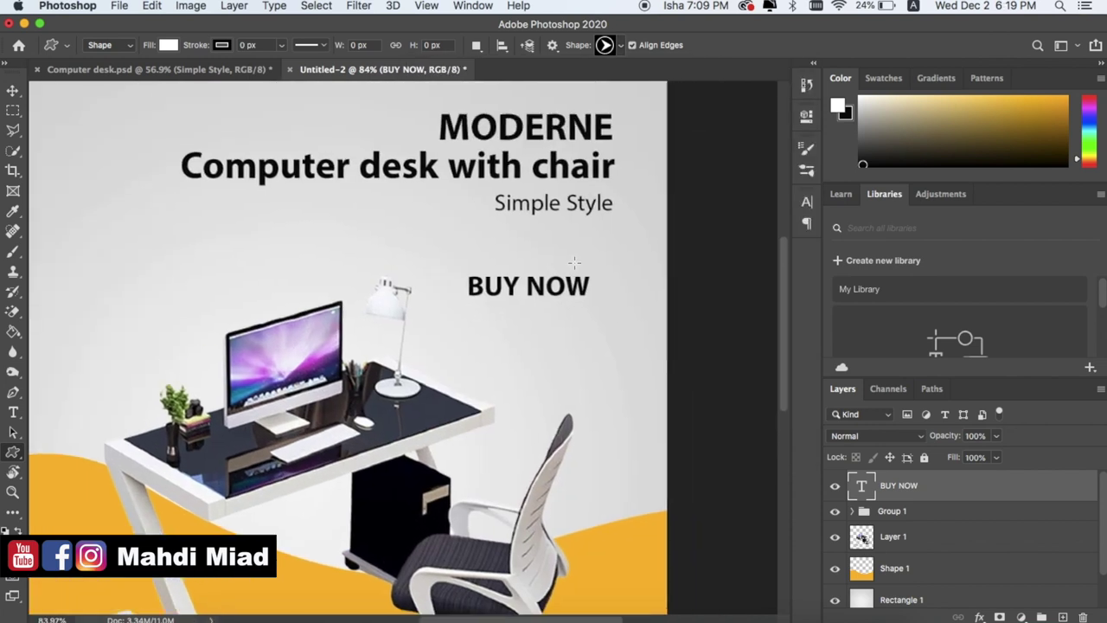
pyautogui.hscroll(3, 575, 263)
pyautogui.moveTo(449, 314); pyautogui.dragTo(481, 338)
pyautogui.press('super+z')
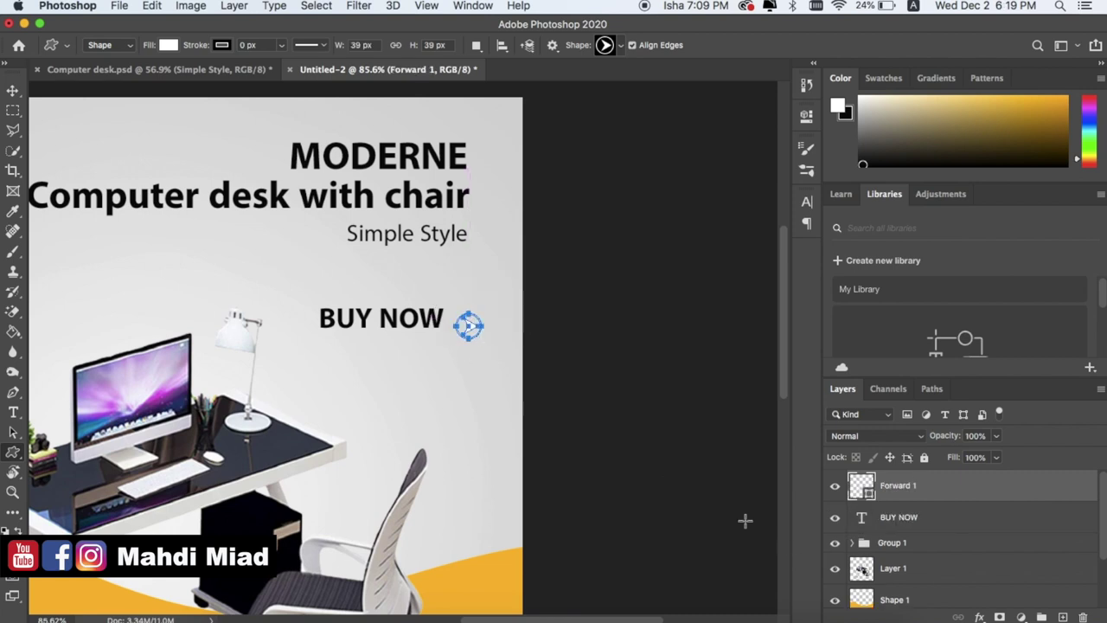
pyautogui.press('super+z')
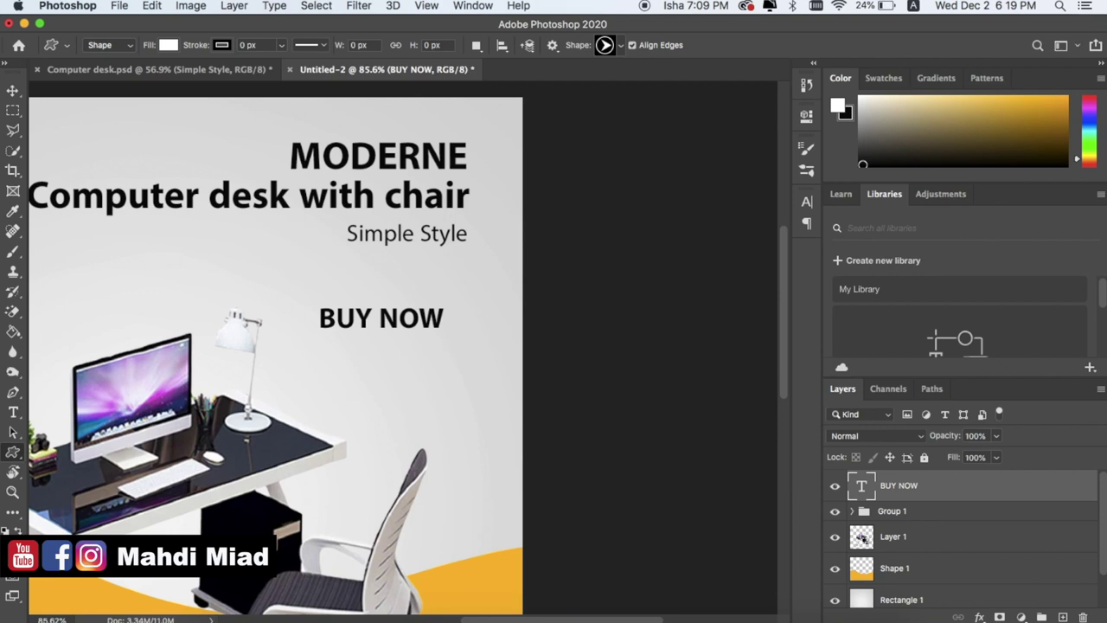
# Step: Make black the foreground color and draw the circled forward arrow about 37 px wide just right of "BUY NOW"
pyautogui.click(19, 531)
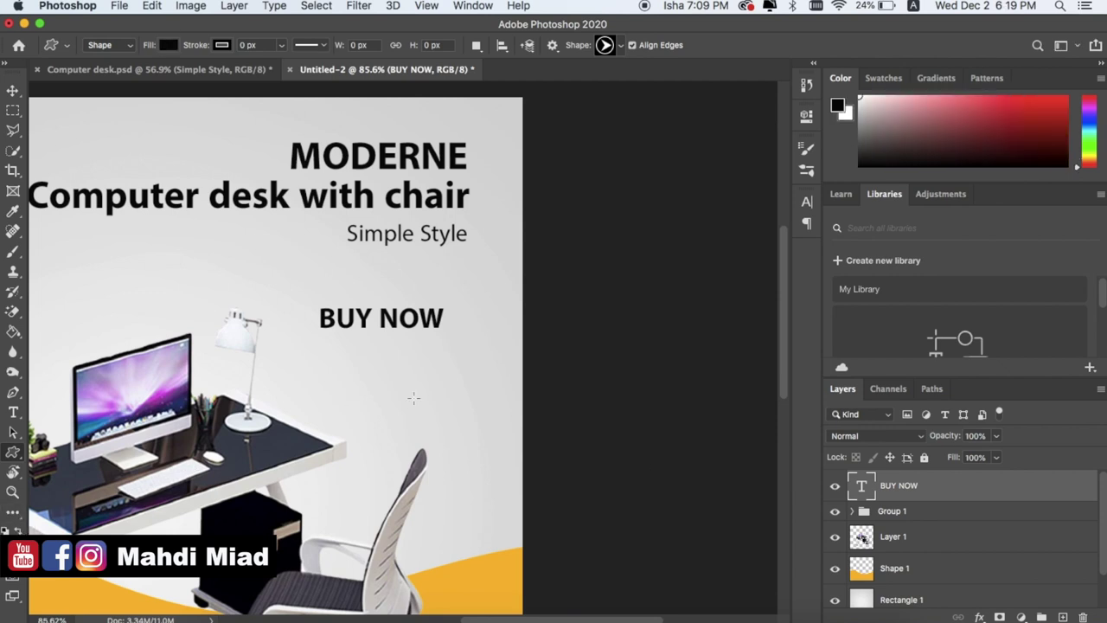
pyautogui.moveTo(452, 310); pyautogui.dragTo(475, 342)
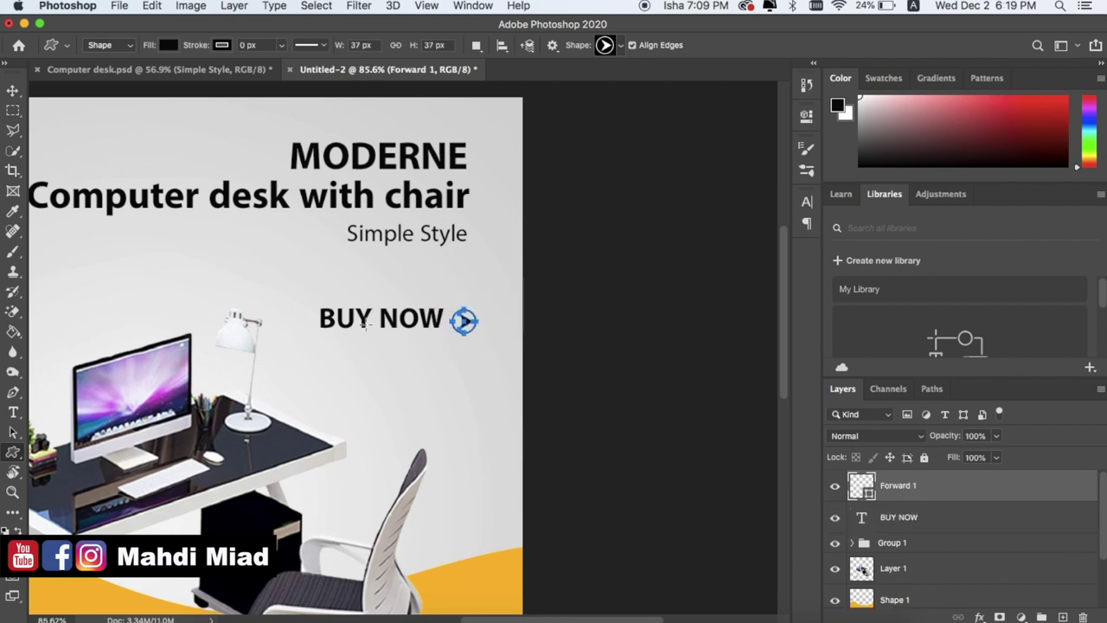
# Step: Nudge the "BUY NOW" text up a few pixels relative to the arrow
pyautogui.click(887, 517)
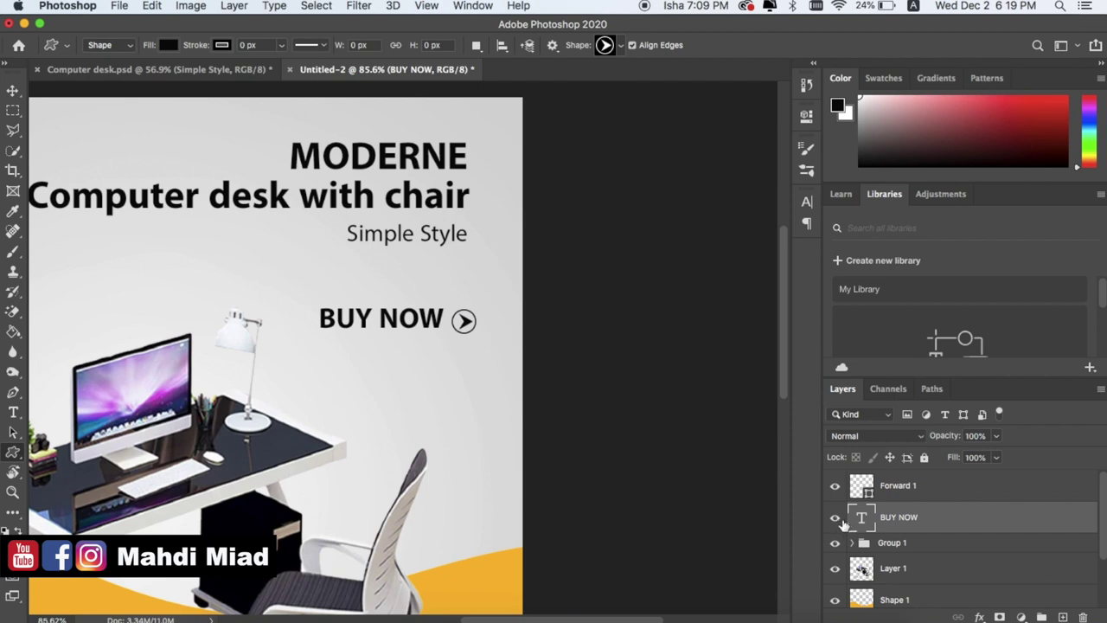
pyautogui.click(13, 90)
pyautogui.press('Up')
pyautogui.press('Up')
pyautogui.press('Up')
pyautogui.press('Up')
pyautogui.press('Up')
pyautogui.press('Down')
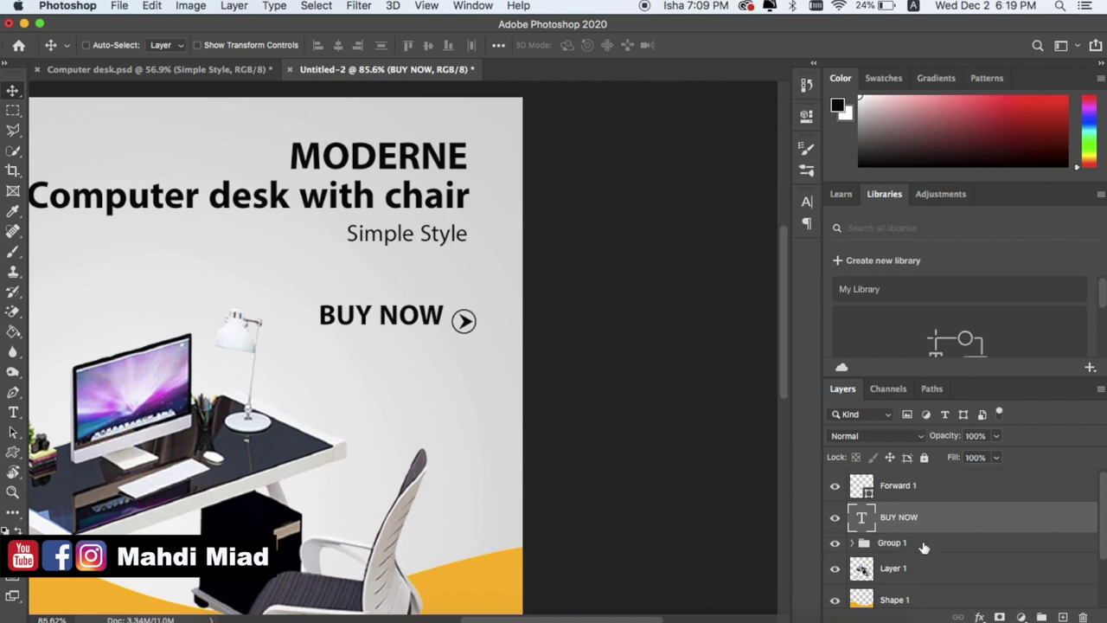
# Step: Align the vertical centers of the forward arrow and "BUY NOW" and group the two layers
pyautogui.click(904, 487)
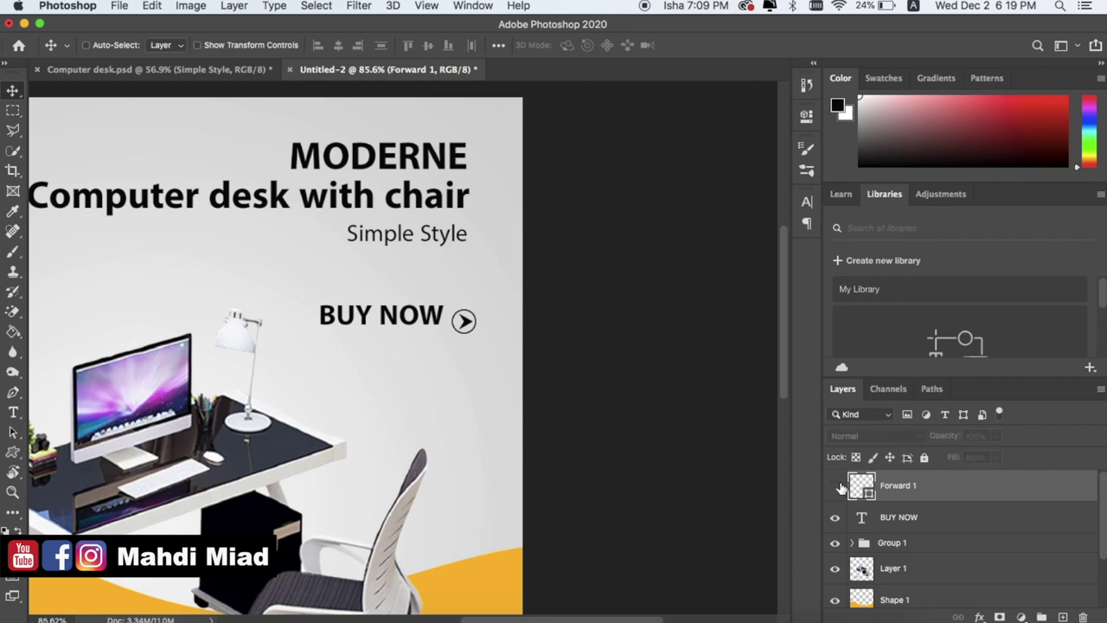
pyautogui.keyDown('shift'); pyautogui.click(919, 518); pyautogui.keyUp('shift')
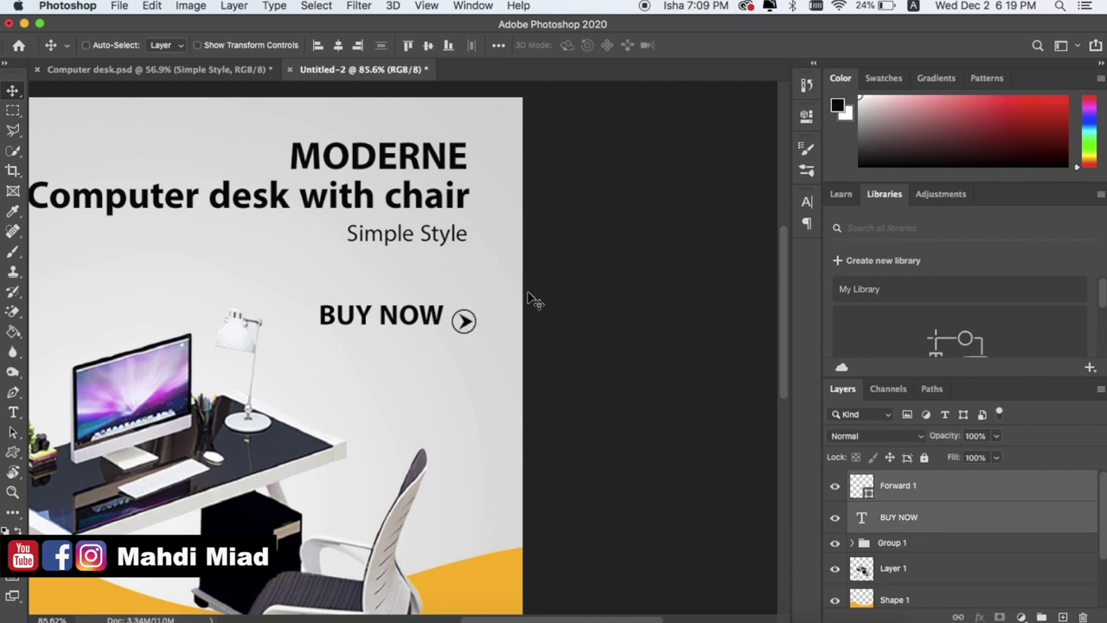
pyautogui.click(428, 48)
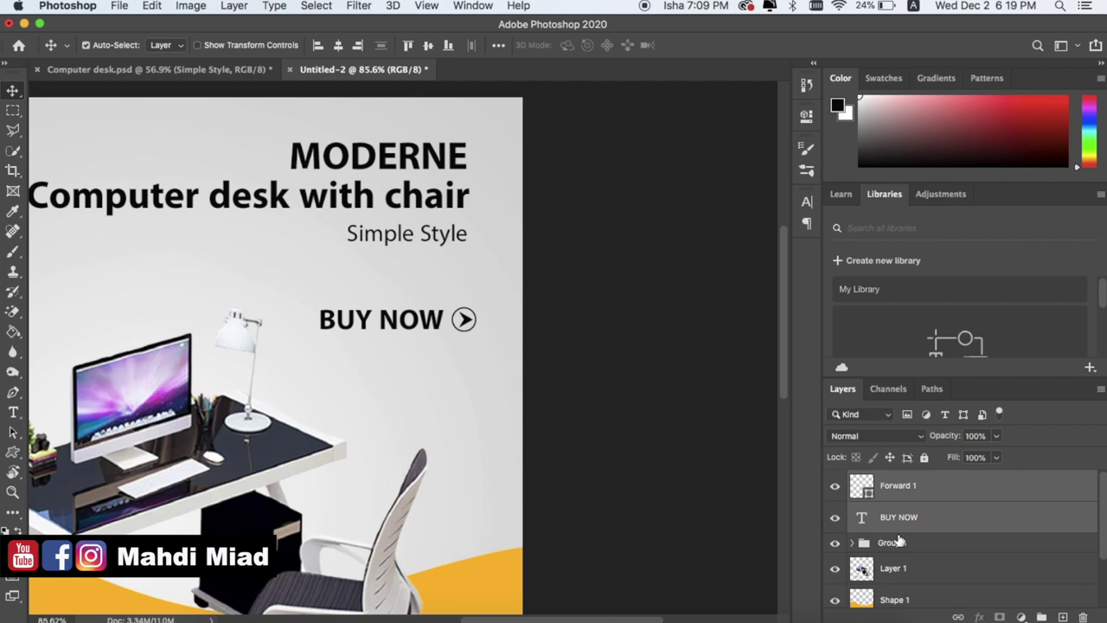
pyautogui.press('super+g')
# Step: Compare with Computer desk.psd and set the "Computer desk with chair" headline size to 72 pt in Untitled-2
pyautogui.press('super+0')
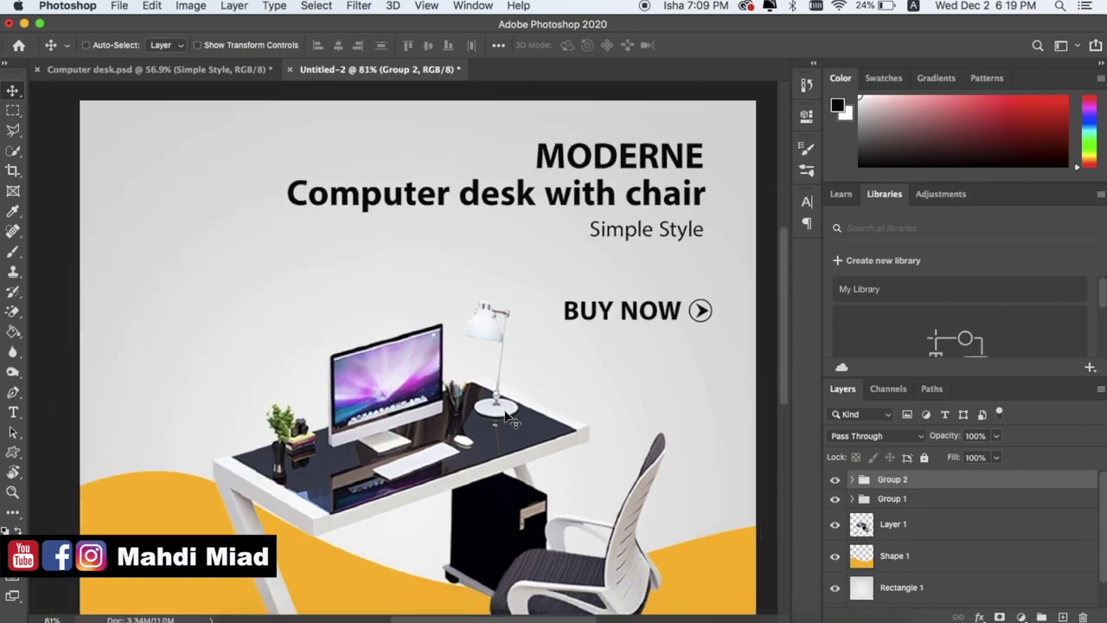
pyautogui.scroll(3, 511, 420)
pyautogui.scroll(-1, 506, 416)
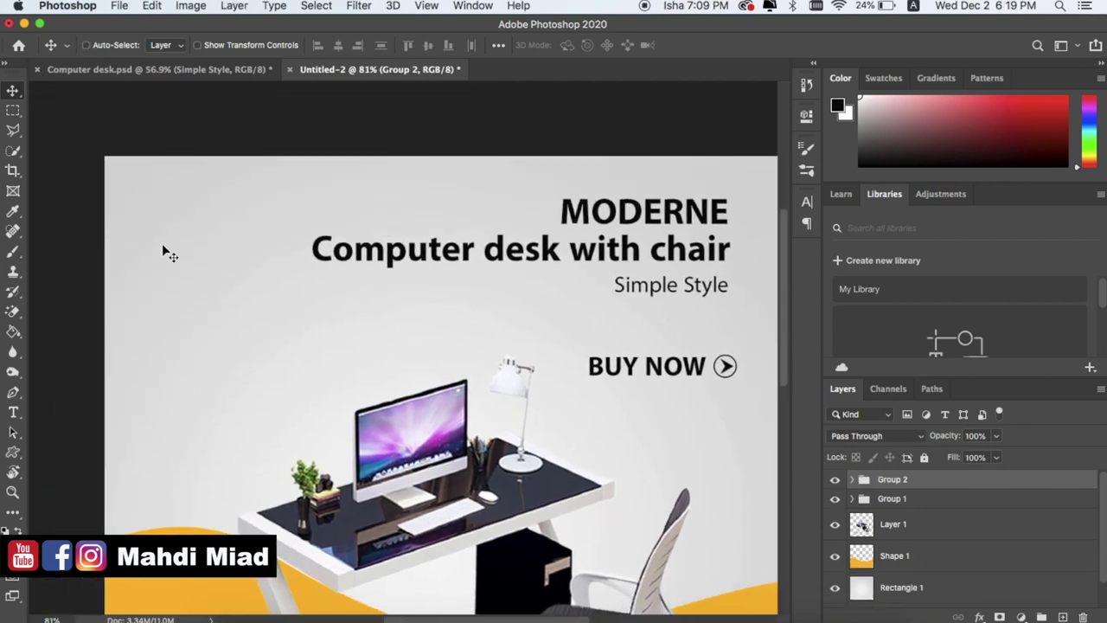
pyautogui.click(13, 412)
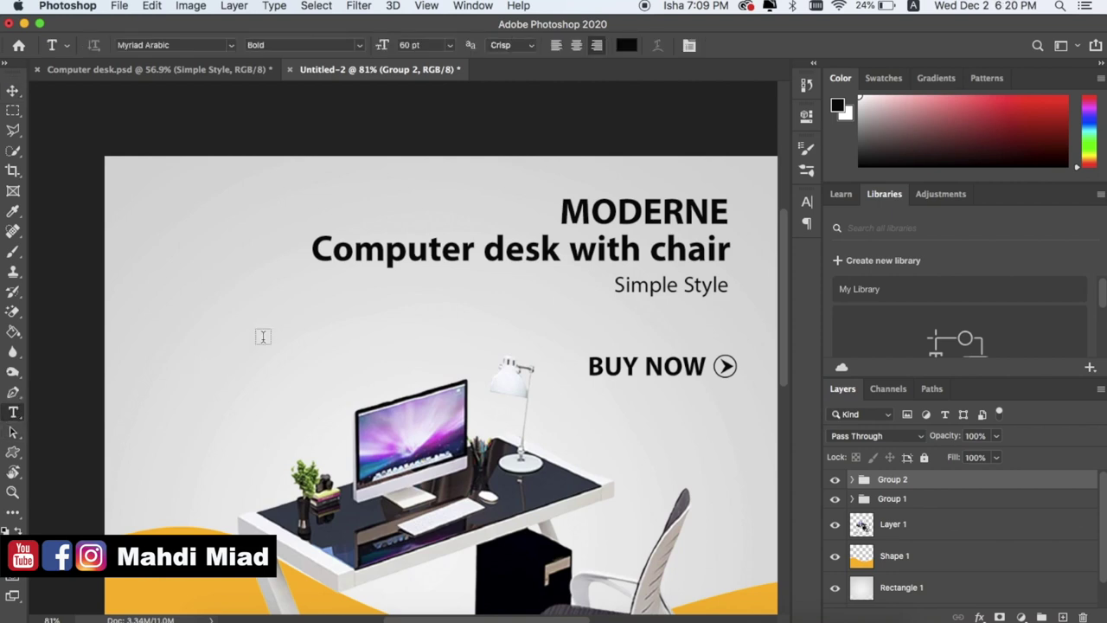
pyautogui.scroll(-2, 731, 436)
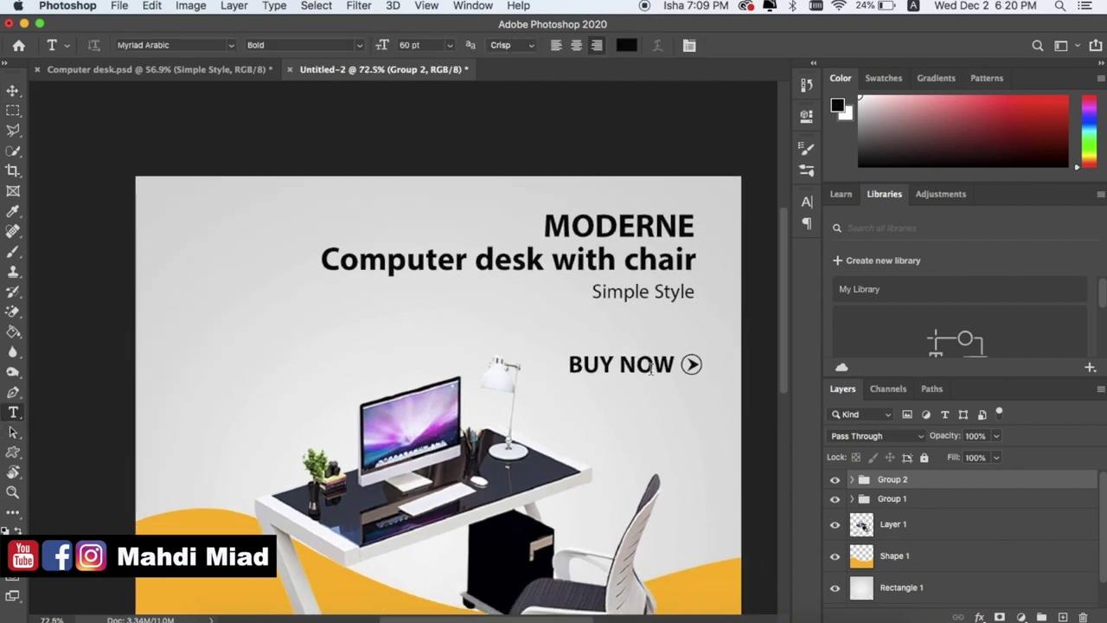
pyautogui.click(141, 73)
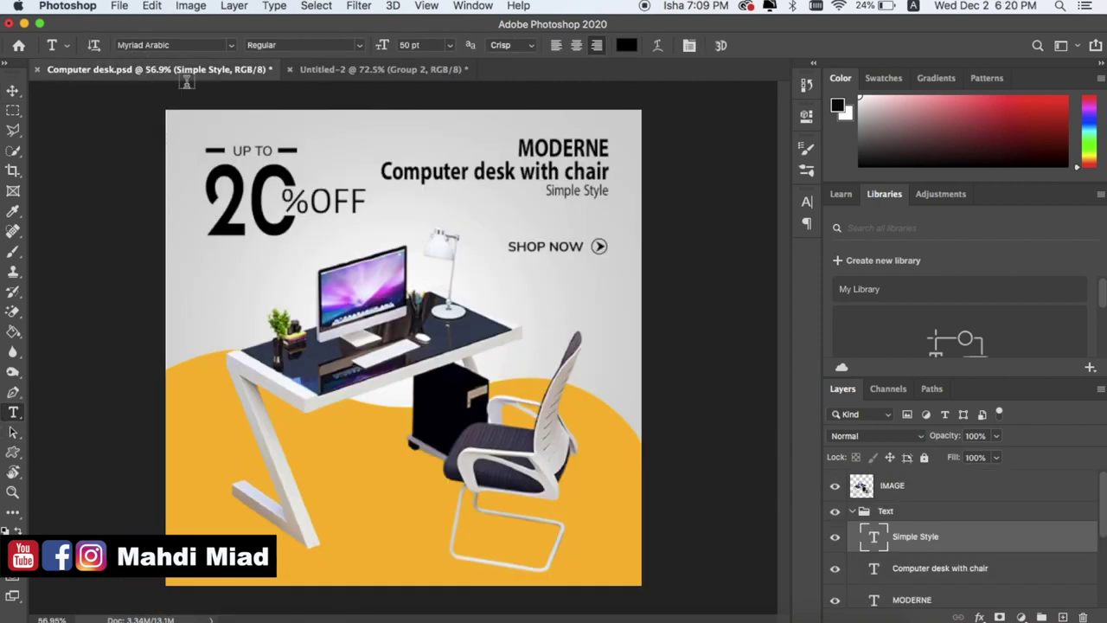
pyautogui.click(358, 73)
pyautogui.tripleClick(522, 170)
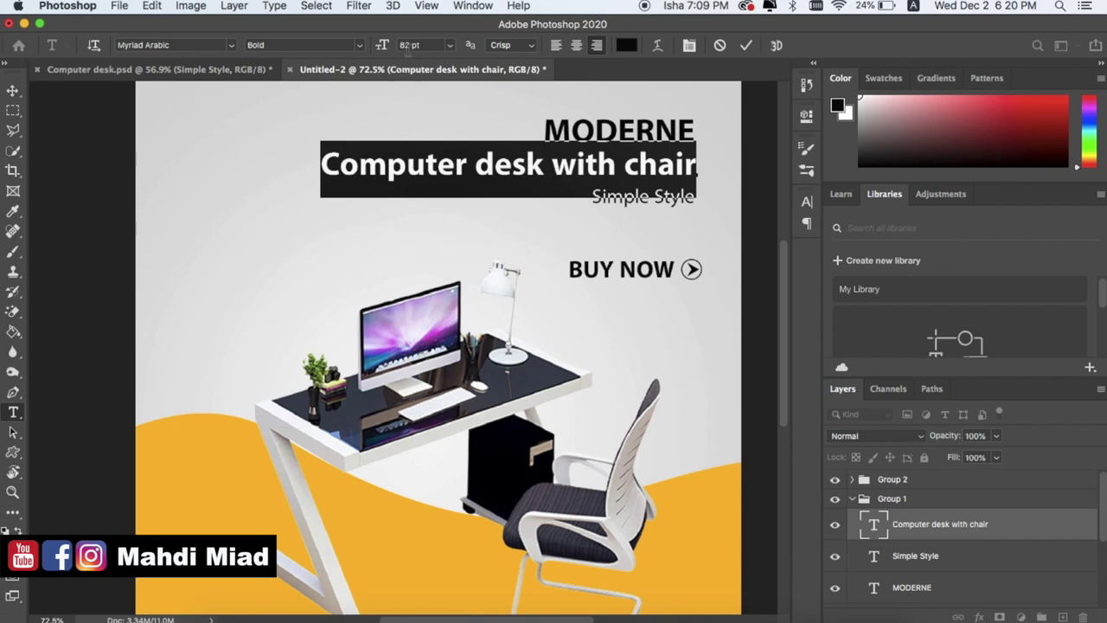
pyautogui.moveTo(385, 45); pyautogui.dragTo(378, 47)
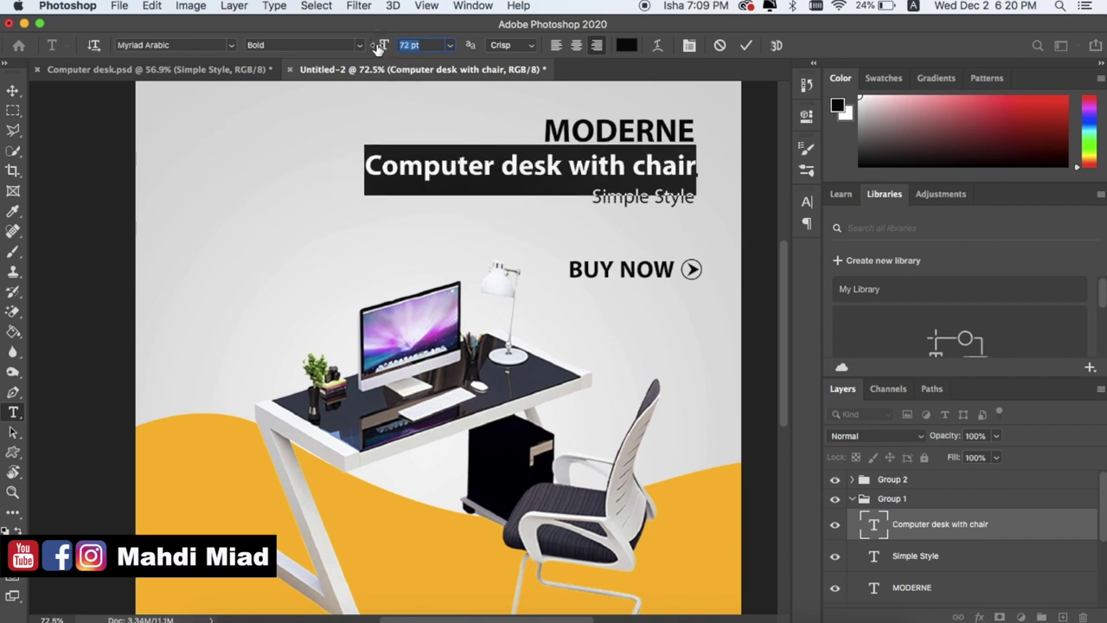
pyautogui.click(13, 90)
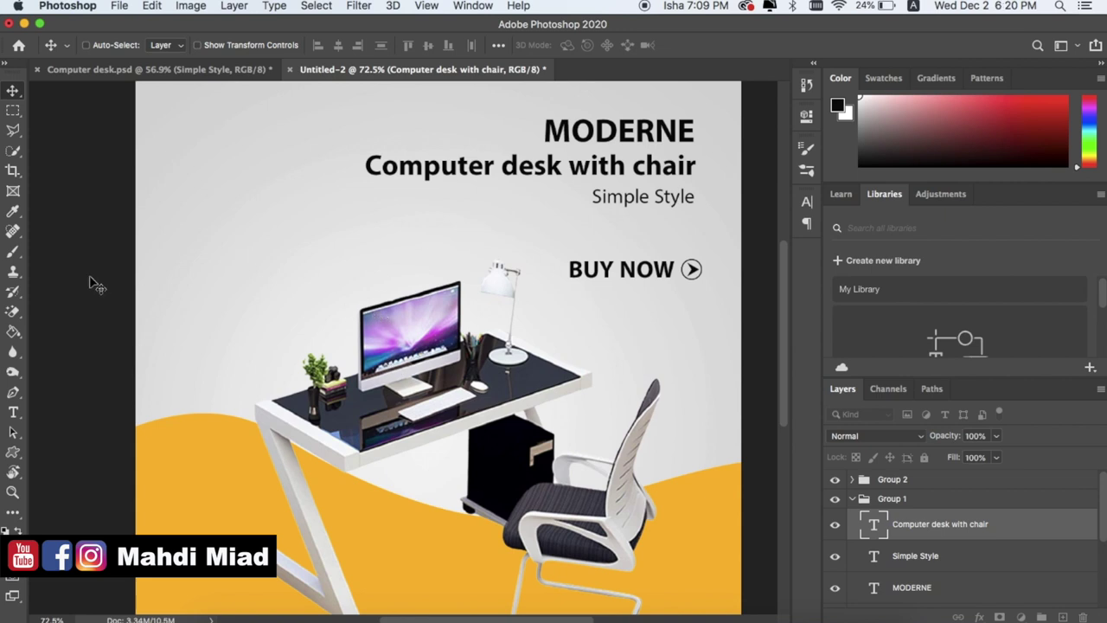
# Step: Check the discount text in Computer desk.psd and add a new "20" text line in the upper-left area of the Untitled-2 canvas
pyautogui.click(13, 412)
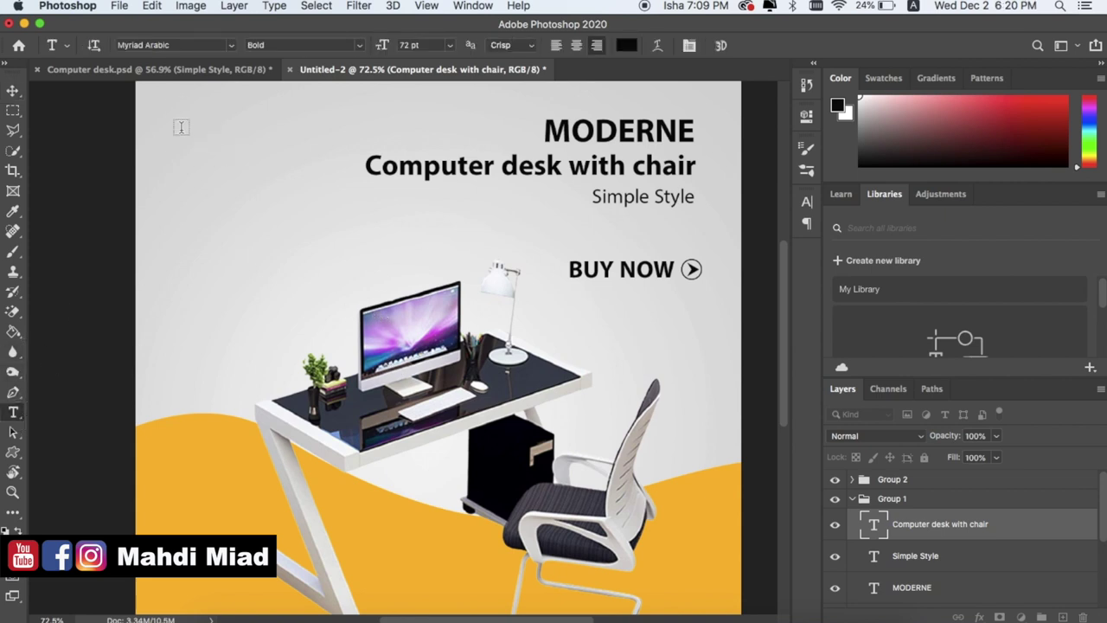
pyautogui.click(171, 72)
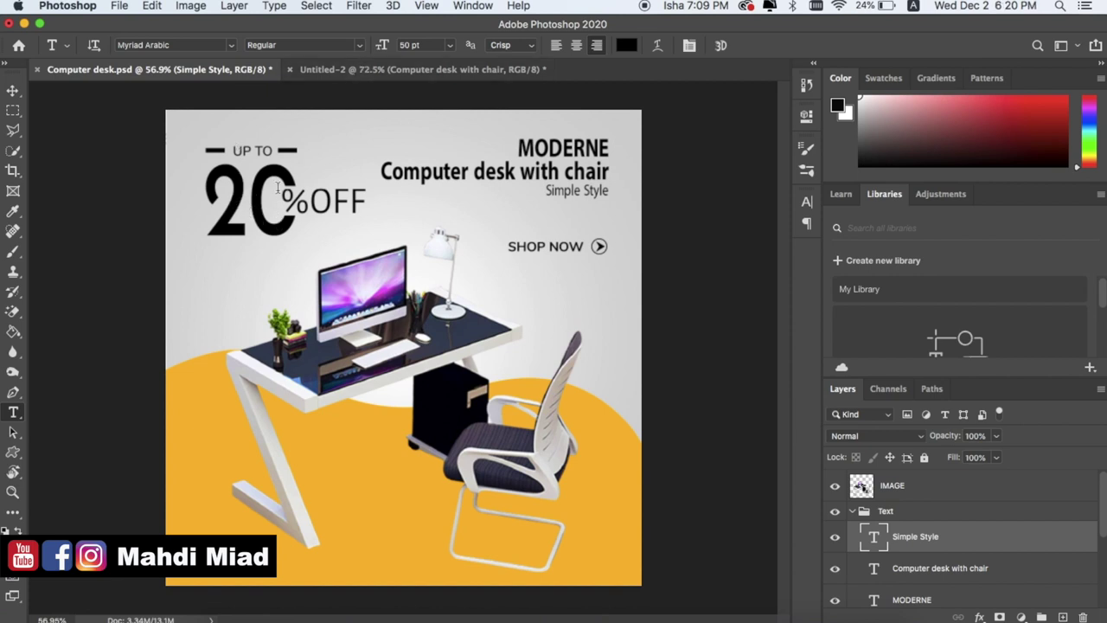
pyautogui.click(327, 70)
pyautogui.click(202, 193)
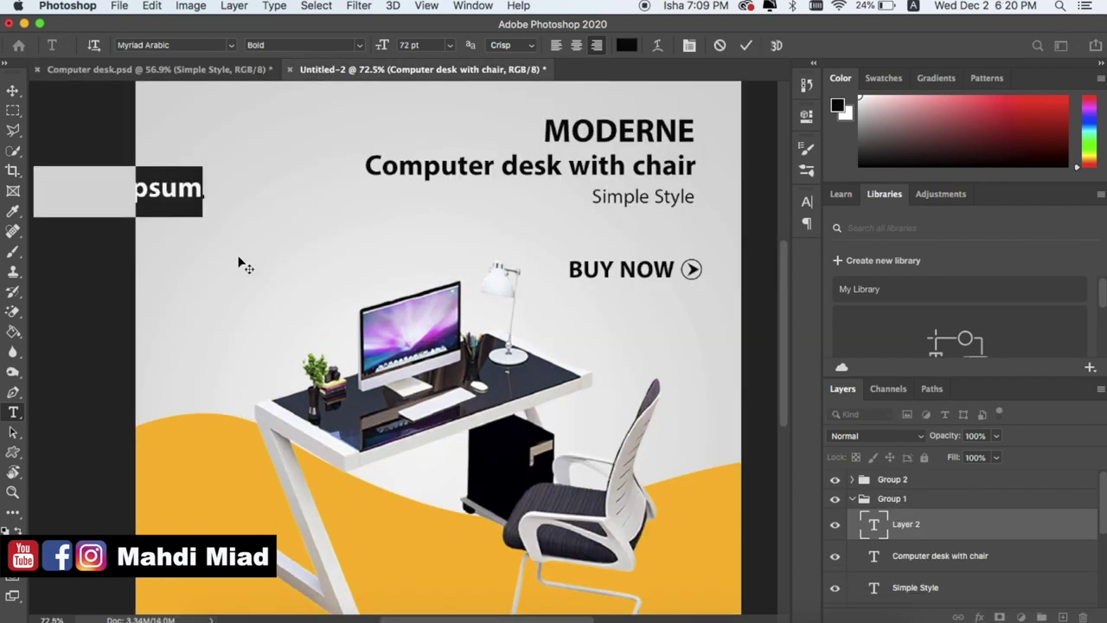
pyautogui.write('20.')
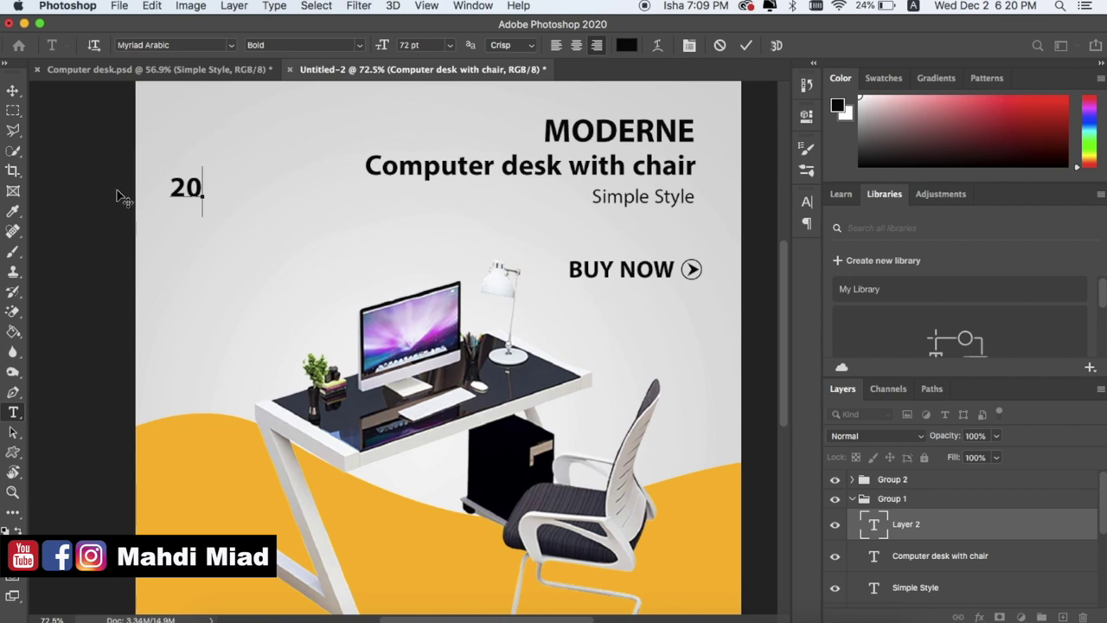
# Step: Set the "20" text size to 132 pt and move it slightly right and down, away from the canvas edge
pyautogui.press('super+a')
pyautogui.click(412, 45)
pyautogui.write('82')
pyautogui.press('Return')
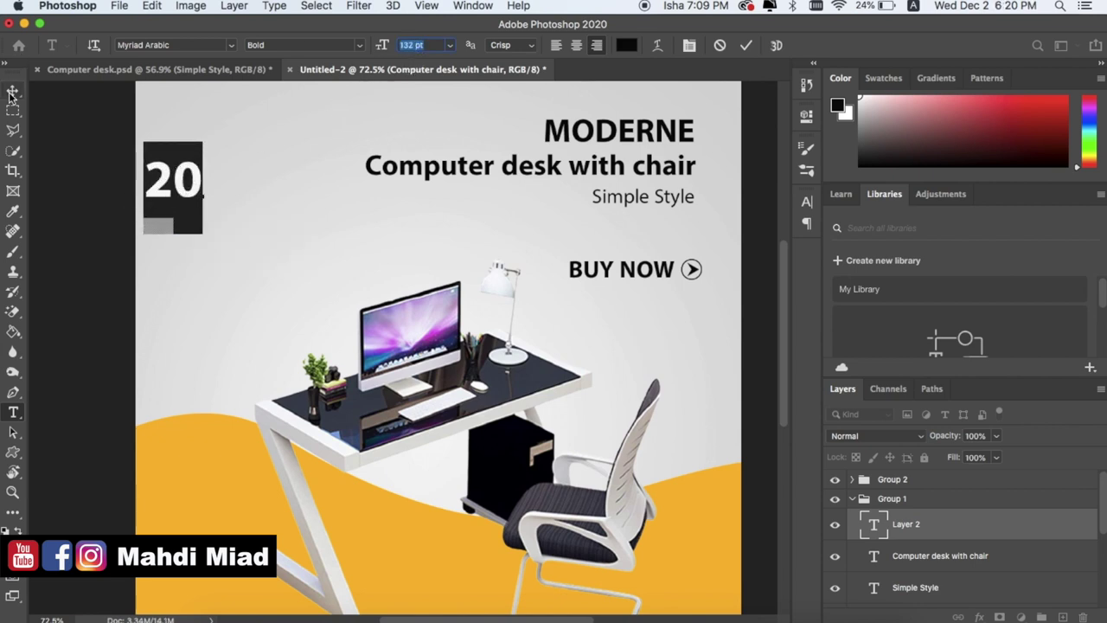
pyautogui.click(13, 90)
pyautogui.moveTo(167, 176); pyautogui.dragTo(217, 194)
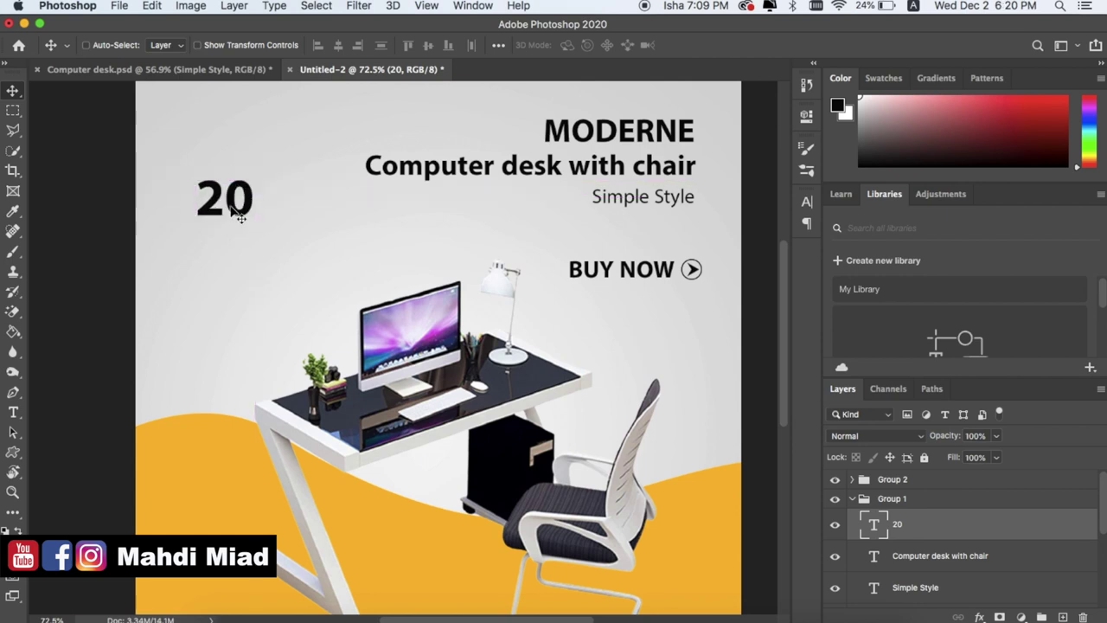
# Step: Enlarge the "20" text to 300 pt and reposition it fully inside the canvas, above the plant and monitor
pyautogui.doubleClick(226, 204)
pyautogui.click(412, 45)
pyautogui.hotkey('shift', 'Up')
pyautogui.hotkey('shift', 'Up')
pyautogui.hotkey('shift', 'Up')
pyautogui.hotkey('shift', 'Up')
pyautogui.hotkey('shift', 'Up')
pyautogui.hotkey('shift', 'Up')
pyautogui.hotkey('shift', 'Up')
pyautogui.hotkey('shift', 'Up')
pyautogui.hotkey('shift', 'Up')
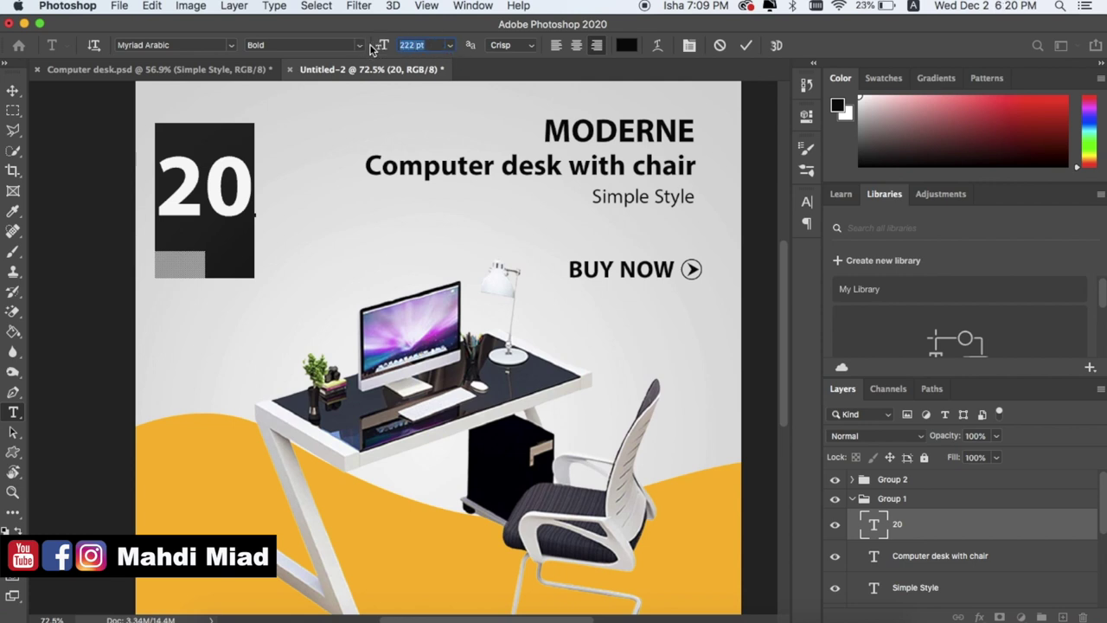
pyautogui.write('300')
pyautogui.press('Return')
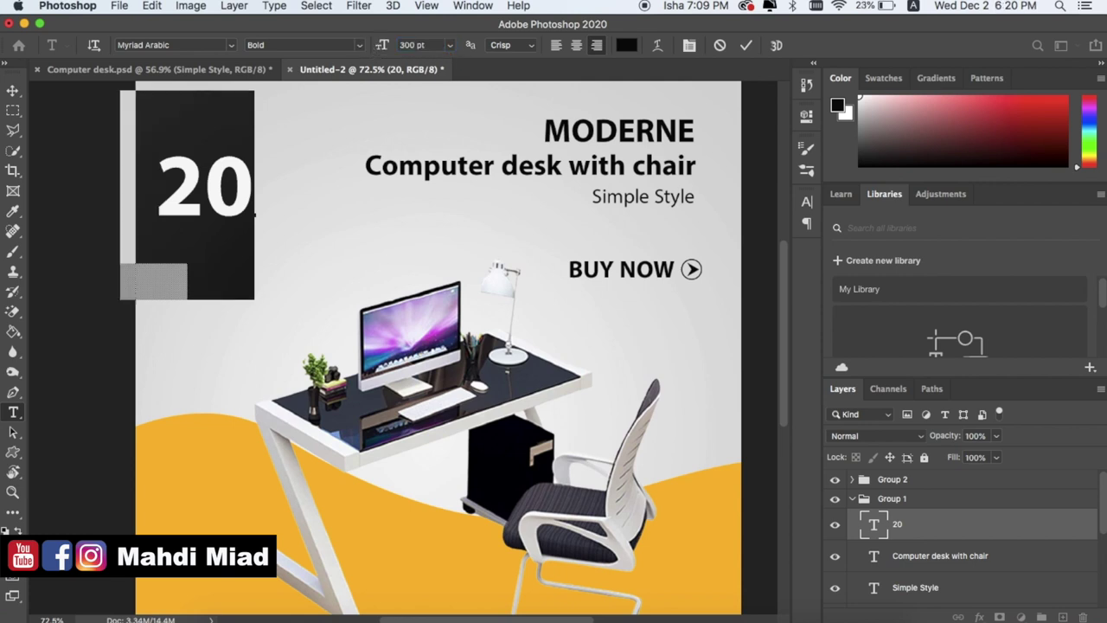
pyautogui.click(12, 91)
pyautogui.moveTo(243, 205); pyautogui.dragTo(264, 246)
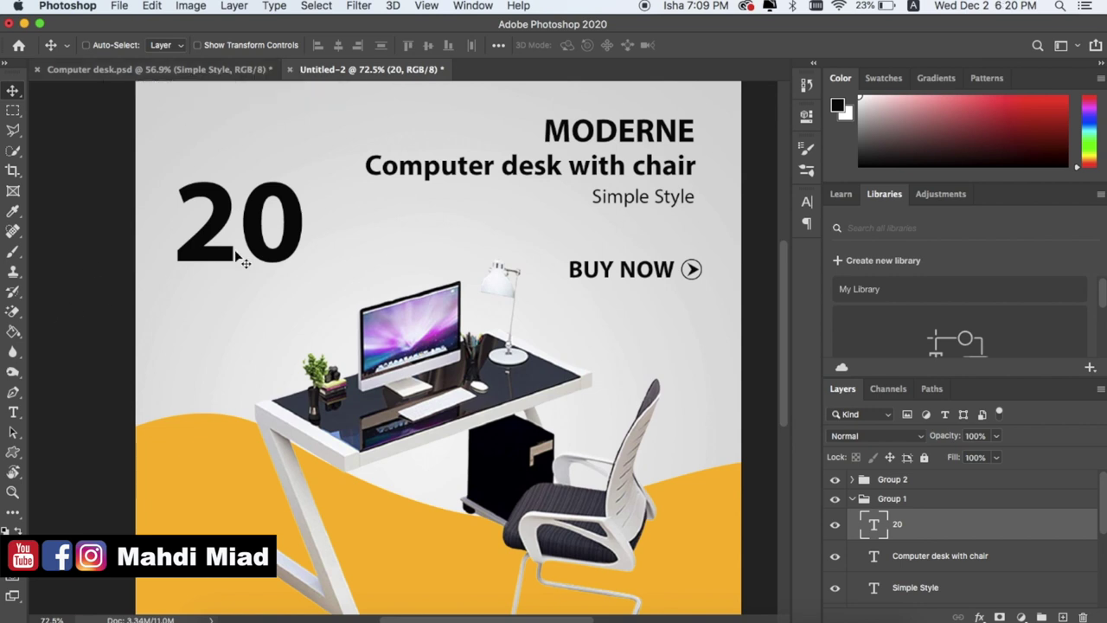
pyautogui.moveTo(263, 246); pyautogui.dragTo(374, 239)
pyautogui.press('super+z')
pyautogui.moveTo(247, 247); pyautogui.dragTo(375, 234)
pyautogui.press('super+z')
# Step: Duplicate the "20" text to its right and replace the copy's text with "%"
pyautogui.moveTo(291, 231); pyautogui.dragTo(470, 235)
pyautogui.doubleClick(430, 238)
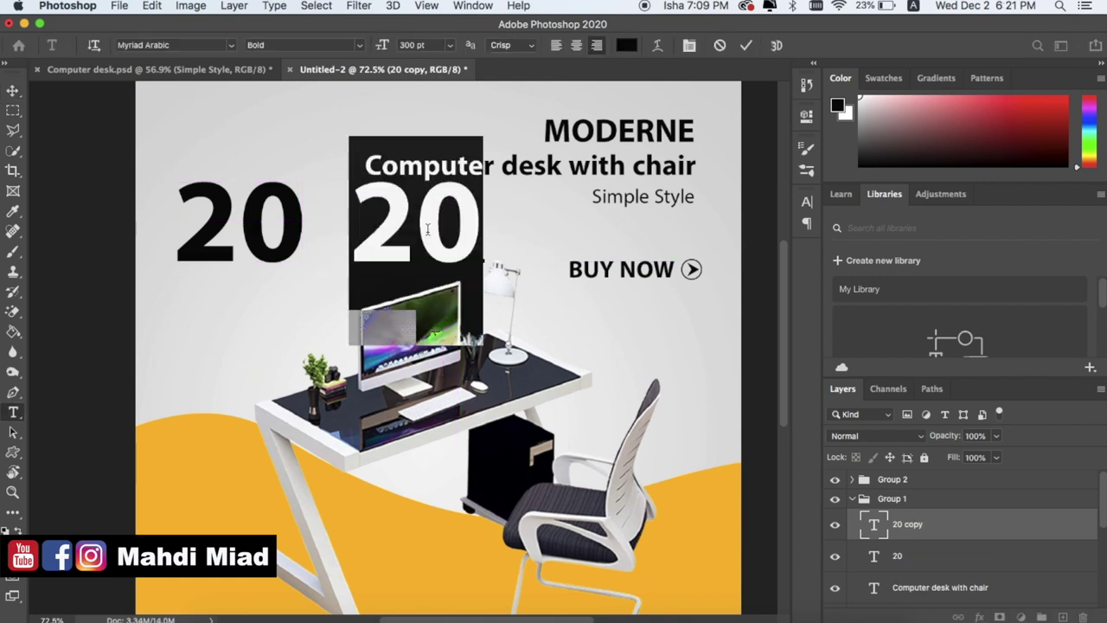
pyautogui.write('%')
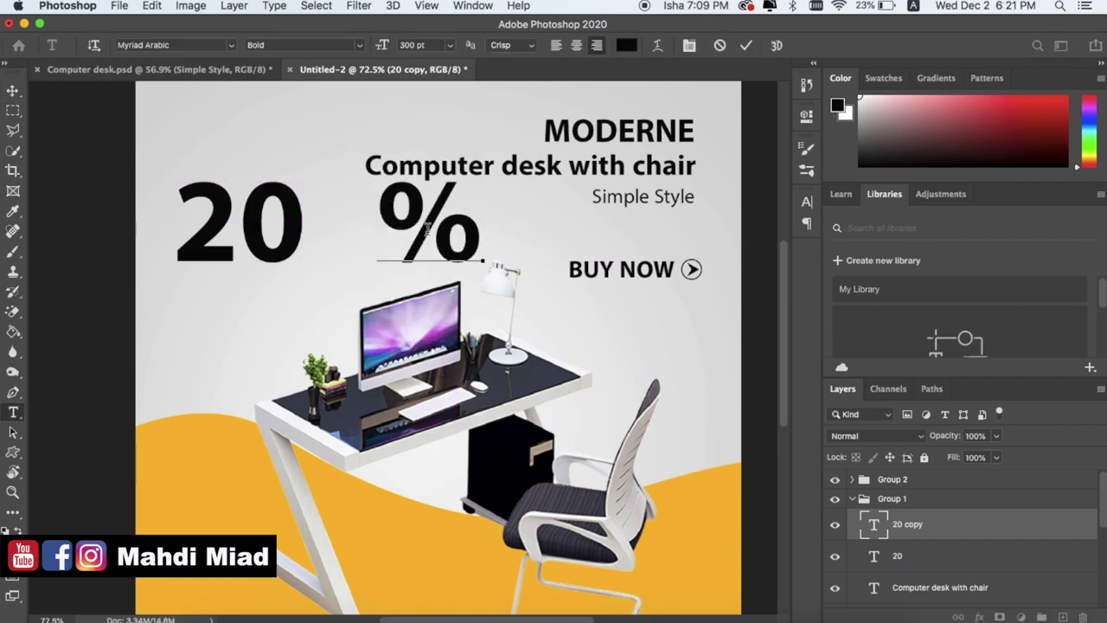
# Step: Extend the "%" text to "%OFF" at 100 pt and move it directly beside the right edge of the "20"
pyautogui.write('0FF')
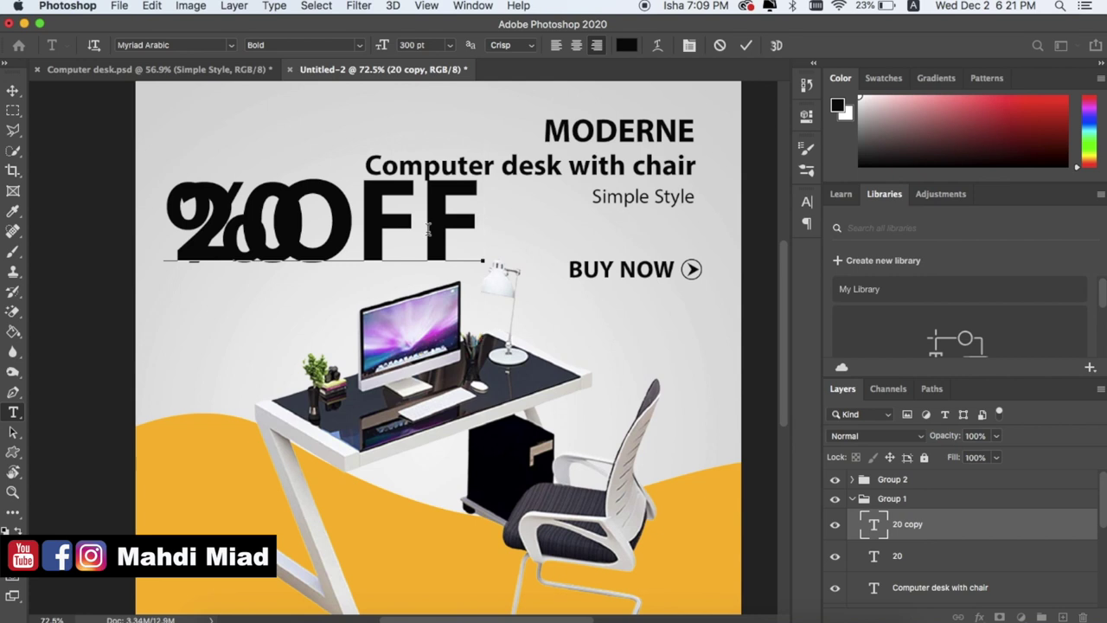
pyautogui.press('super+a')
pyautogui.click(427, 45)
pyautogui.write('100')
pyautogui.press('Return')
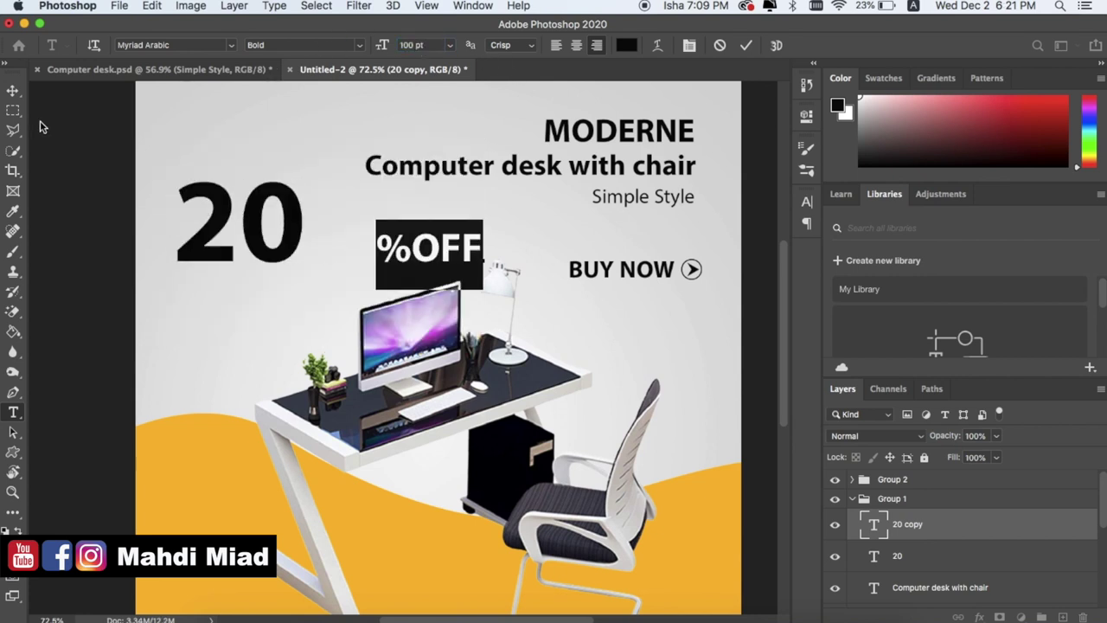
pyautogui.click(13, 89)
pyautogui.moveTo(423, 253); pyautogui.dragTo(363, 226)
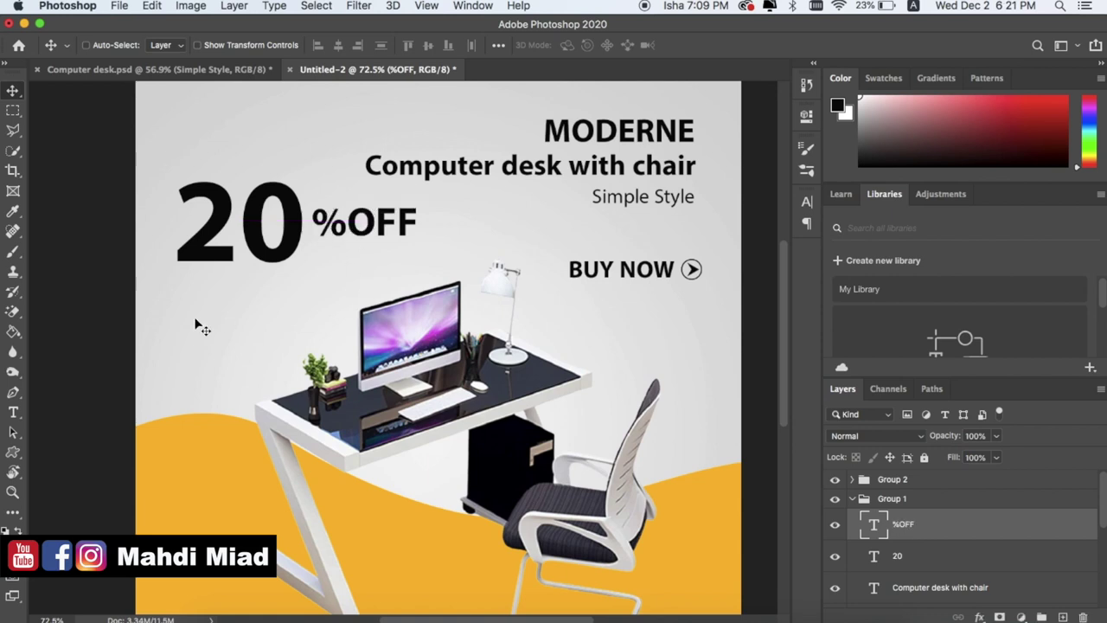
pyautogui.click(15, 454)
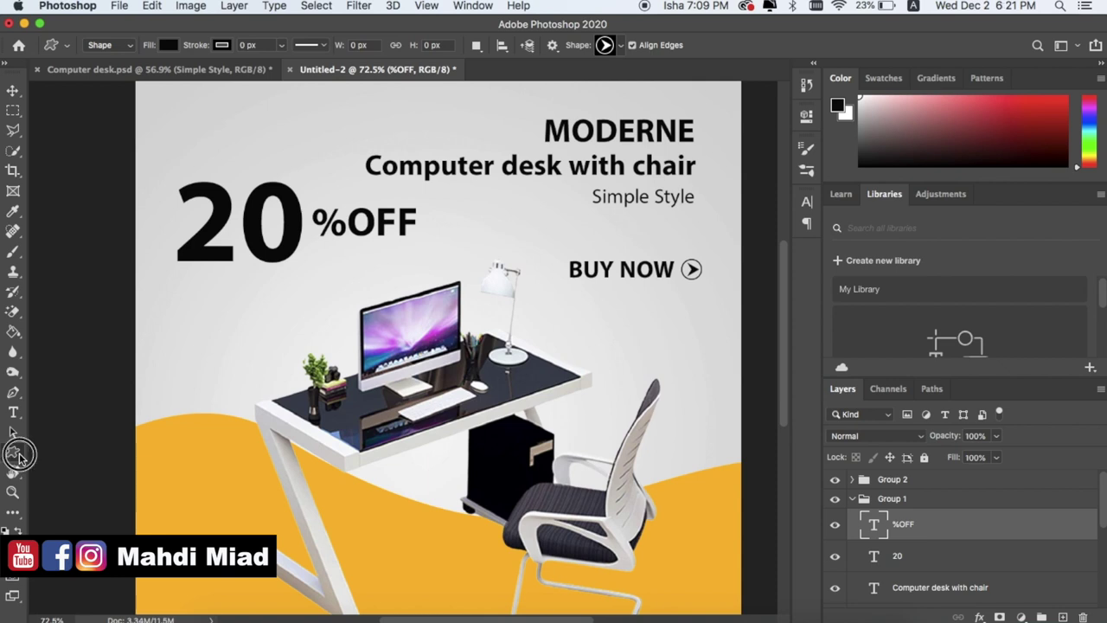
pyautogui.click(18, 456)
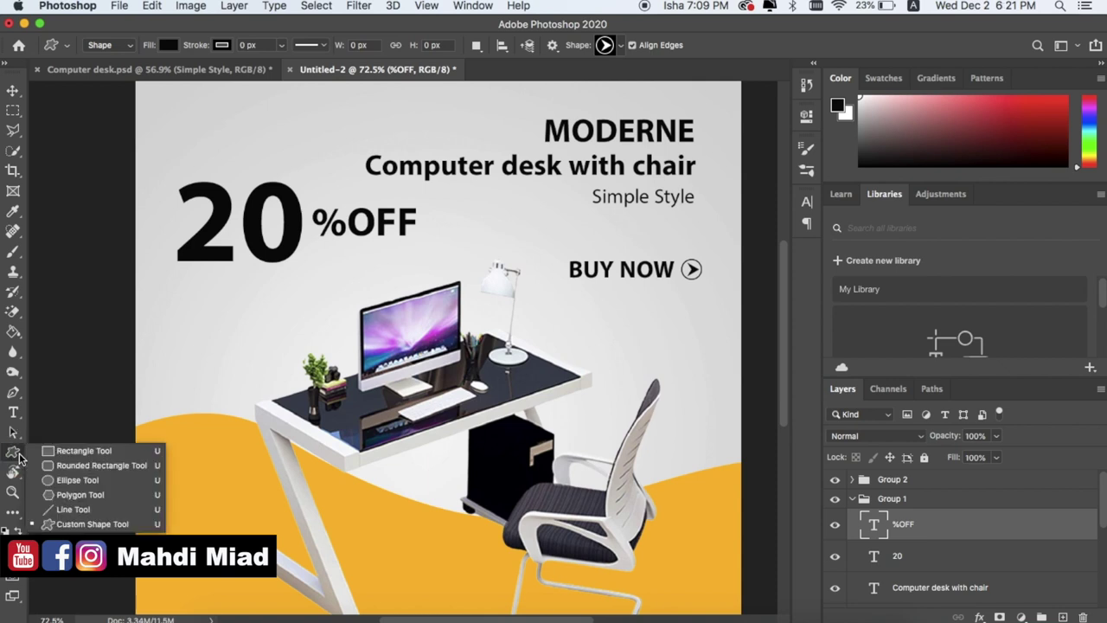
pyautogui.click(61, 452)
pyautogui.moveTo(276, 210); pyautogui.dragTo(339, 242)
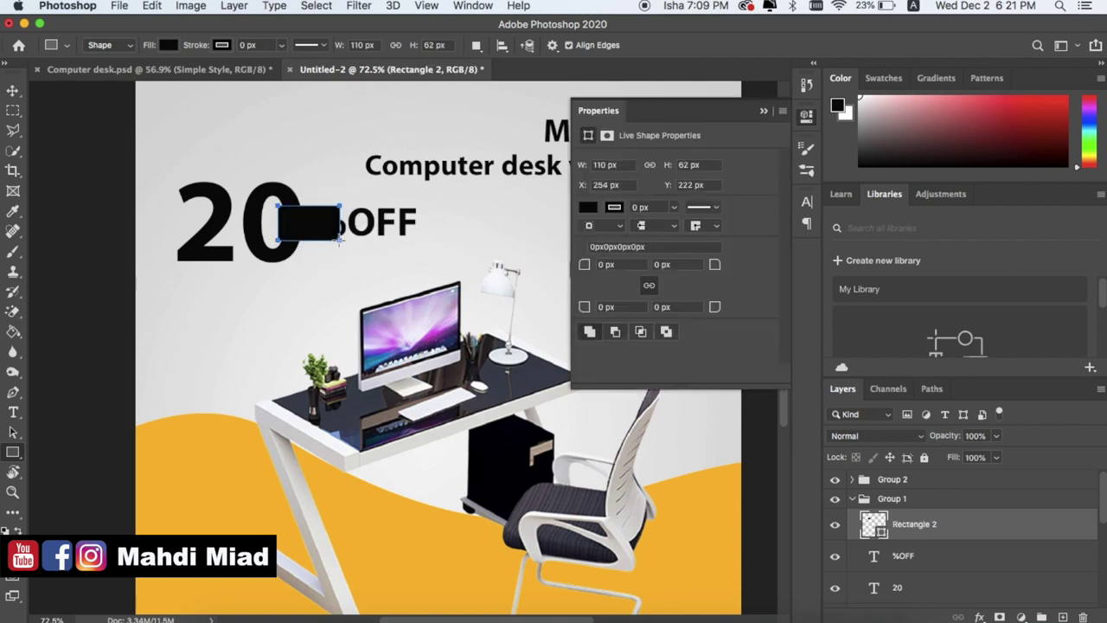
pyautogui.press('super+z')
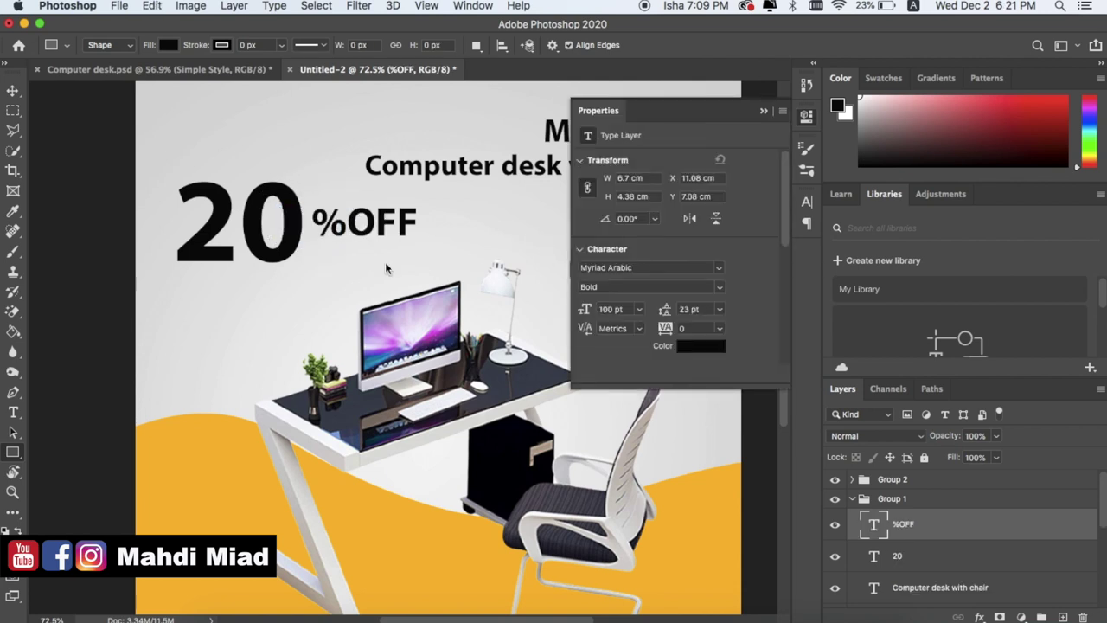
pyautogui.press('x')
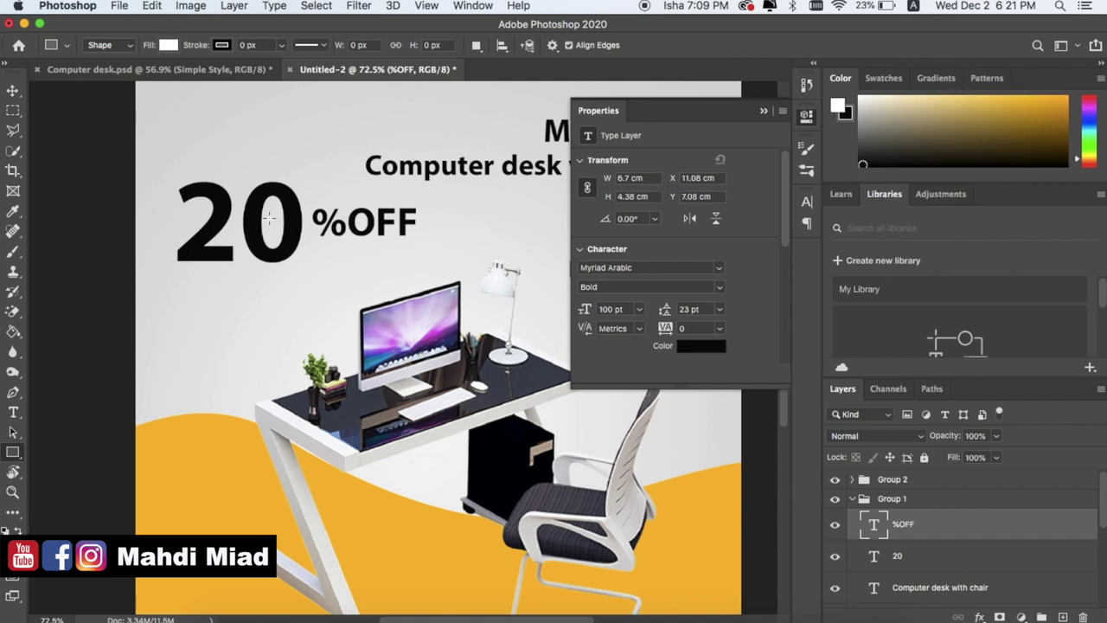
pyautogui.moveTo(279, 211); pyautogui.dragTo(353, 243)
pyautogui.click(765, 111)
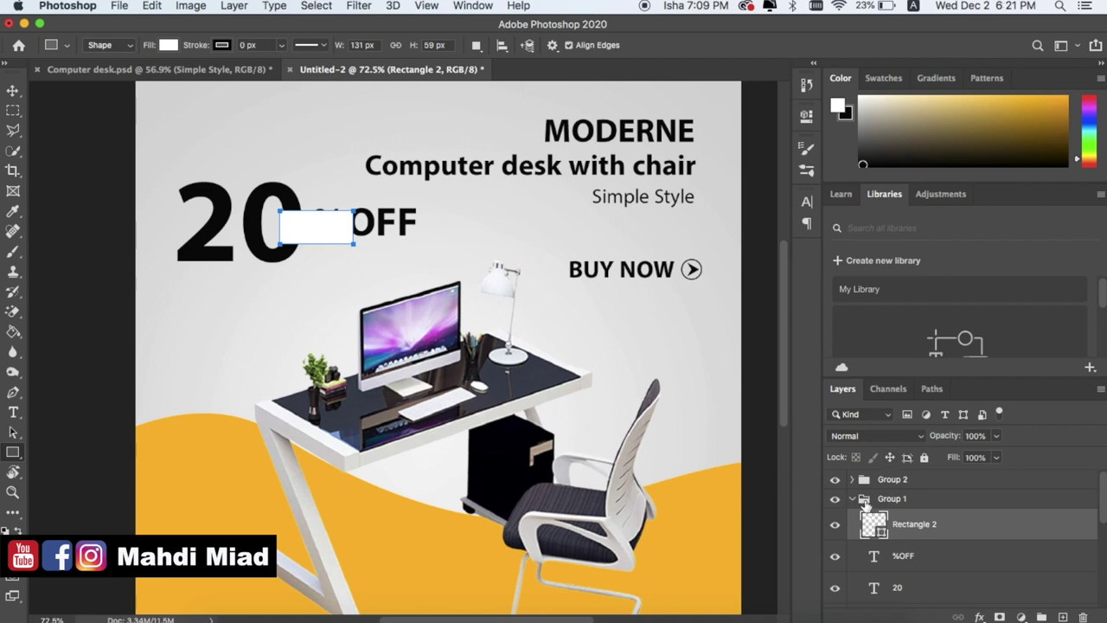
pyautogui.click(13, 91)
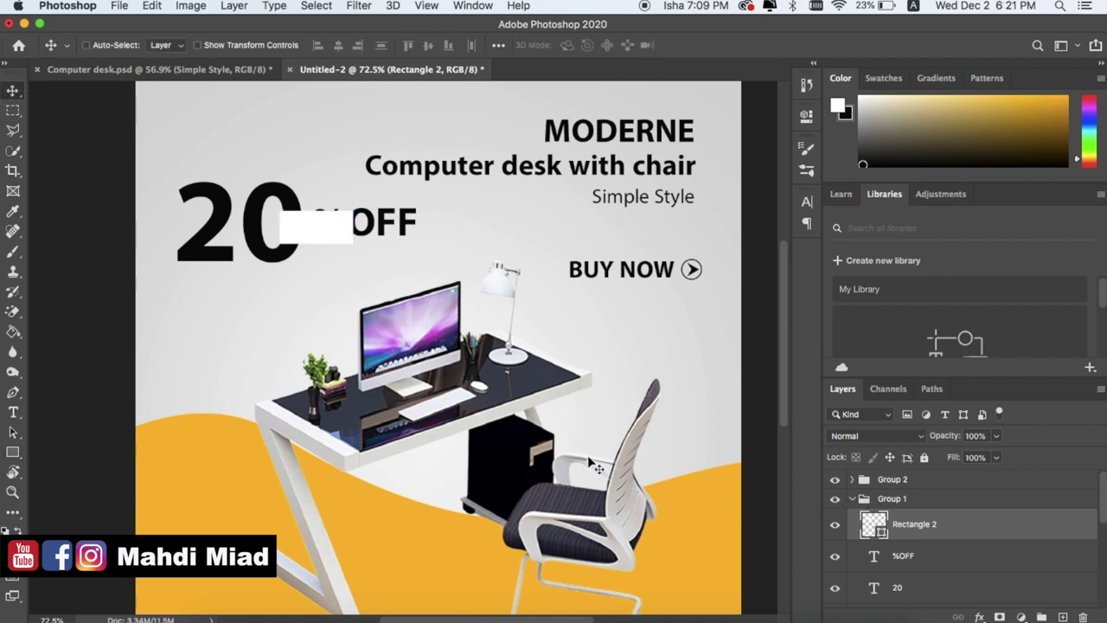
pyautogui.press('Delete')
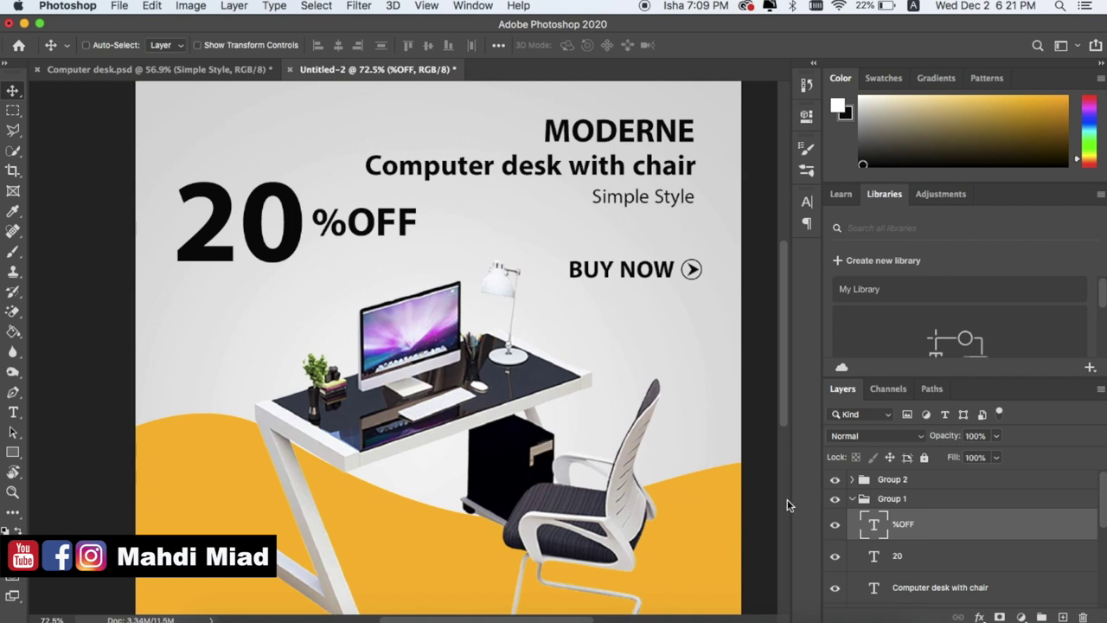
# Step: Cut a rectangular notch out of the right side of the "0" in the "20" text using an inverted layer mask
pyautogui.click(905, 556)
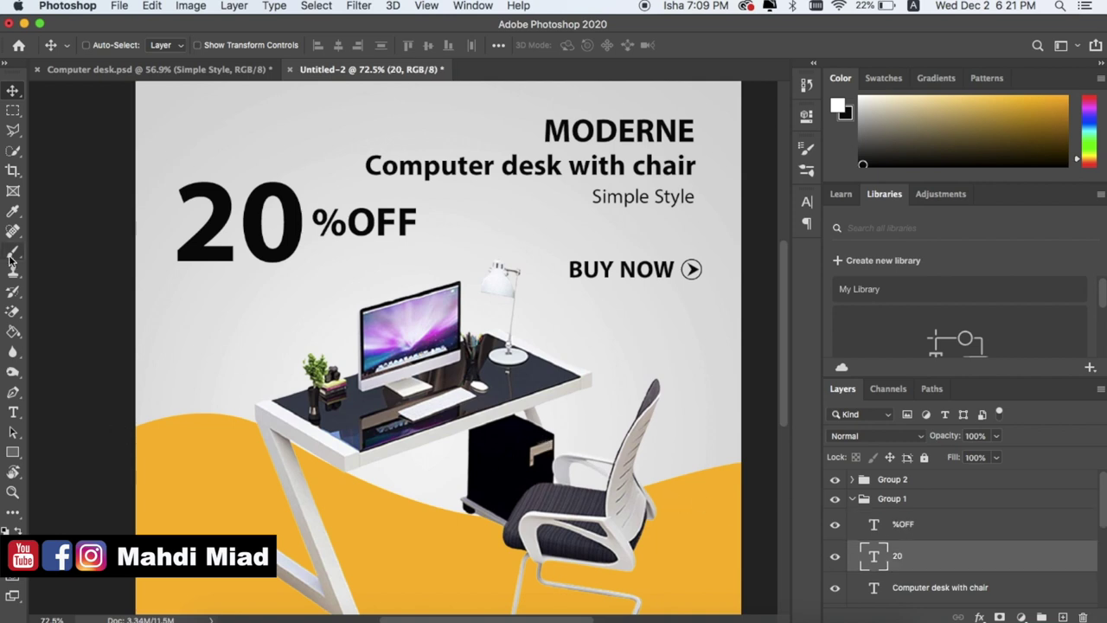
pyautogui.click(13, 111)
pyautogui.rightClick(14, 117)
pyautogui.click(73, 113)
pyautogui.moveTo(278, 208); pyautogui.dragTo(312, 245)
pyautogui.press('super+plus')
pyautogui.press('super+plus')
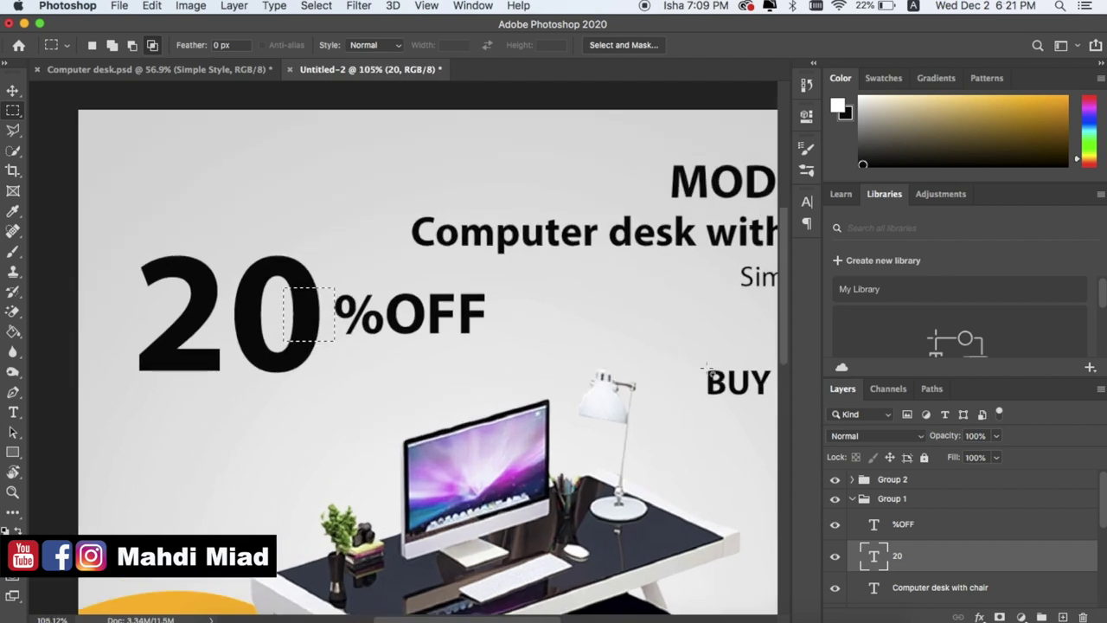
pyautogui.click(1001, 615)
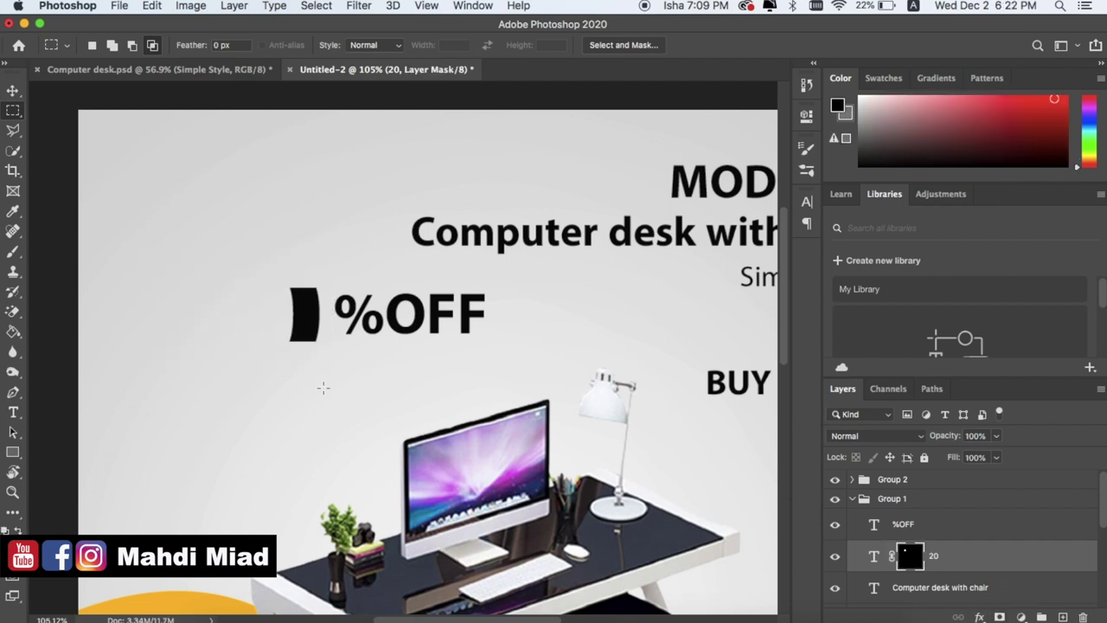
pyautogui.press('super+i')
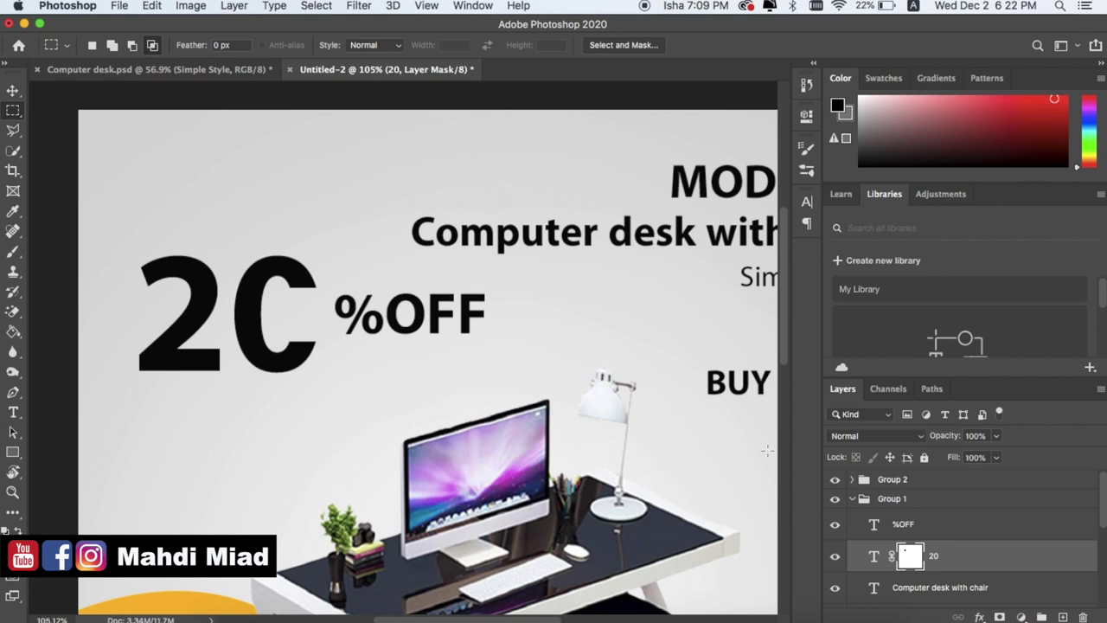
# Step: Move the "%OFF" and "20" text layers out of Group 1 to just above it, and collapse the group
pyautogui.scroll(-1, 935, 538)
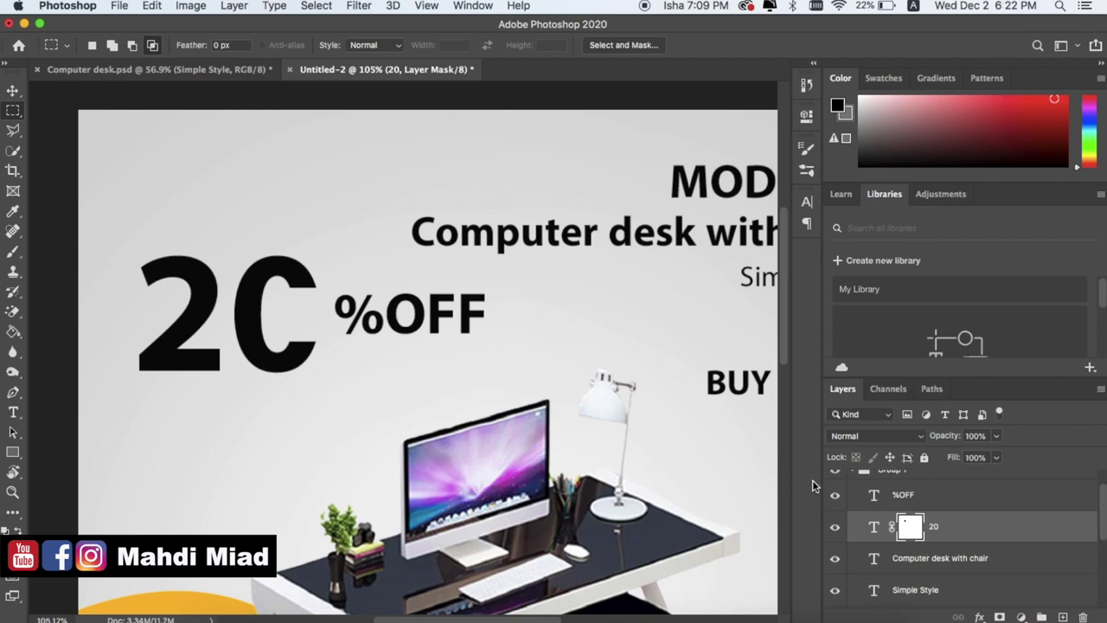
pyautogui.scroll(1, 872, 523)
pyautogui.click(857, 506)
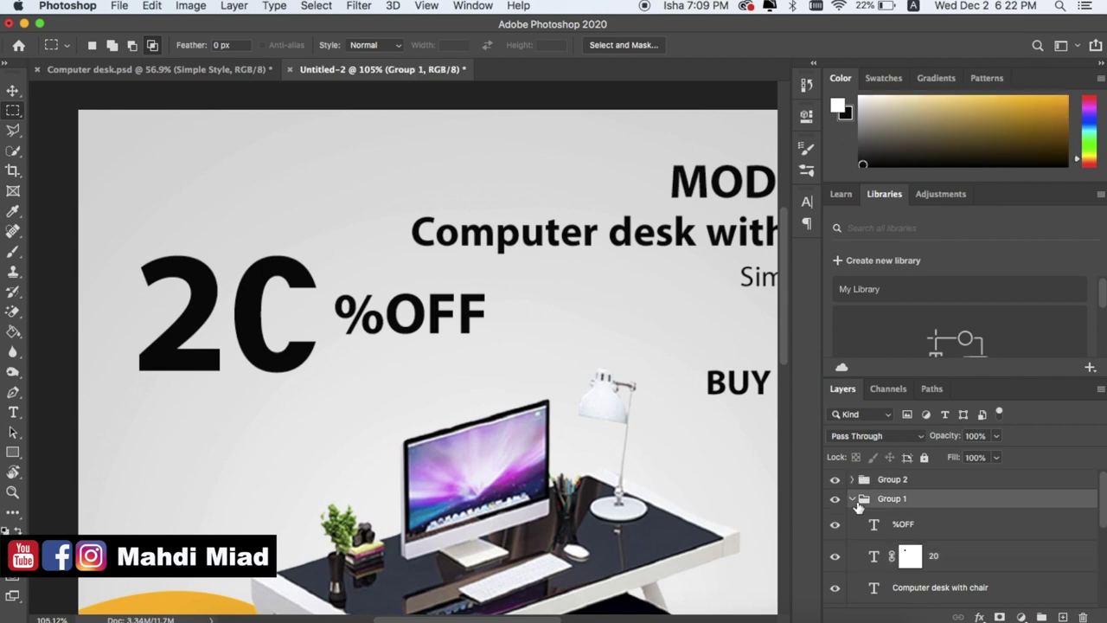
pyautogui.click(852, 500)
pyautogui.click(836, 498)
pyautogui.click(836, 498)
pyautogui.click(853, 499)
pyautogui.click(901, 526)
pyautogui.keyDown('shift'); pyautogui.click(912, 554); pyautogui.keyUp('shift')
pyautogui.keyDown('shift'); pyautogui.click(913, 554); pyautogui.keyUp('shift')
pyautogui.keyDown('shift'); pyautogui.click(876, 562); pyautogui.keyUp('shift')
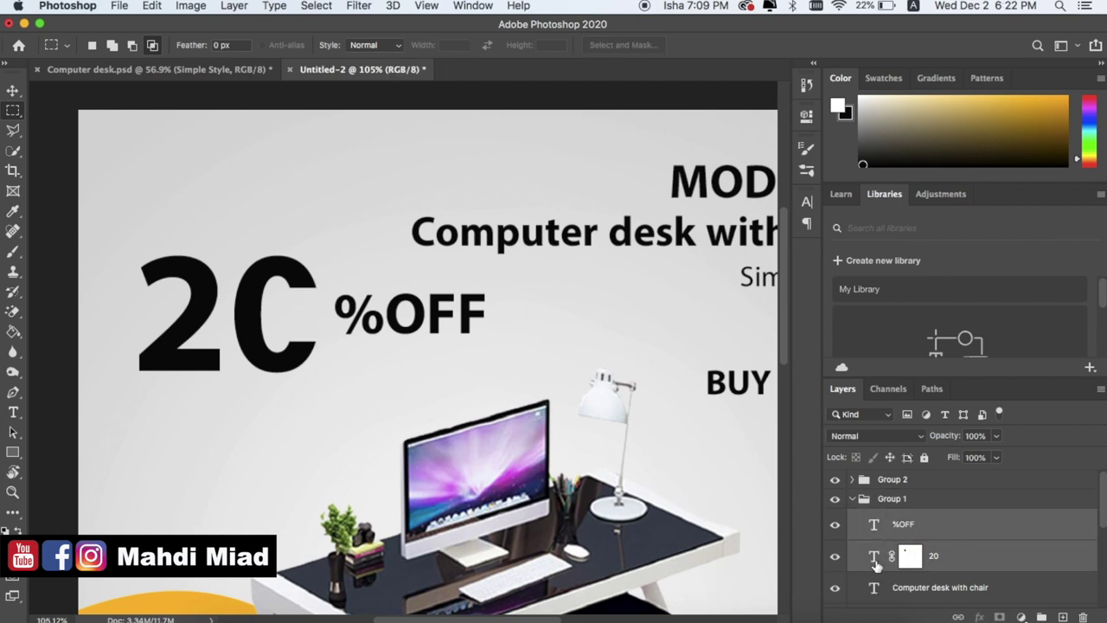
pyautogui.moveTo(896, 536); pyautogui.dragTo(884, 490)
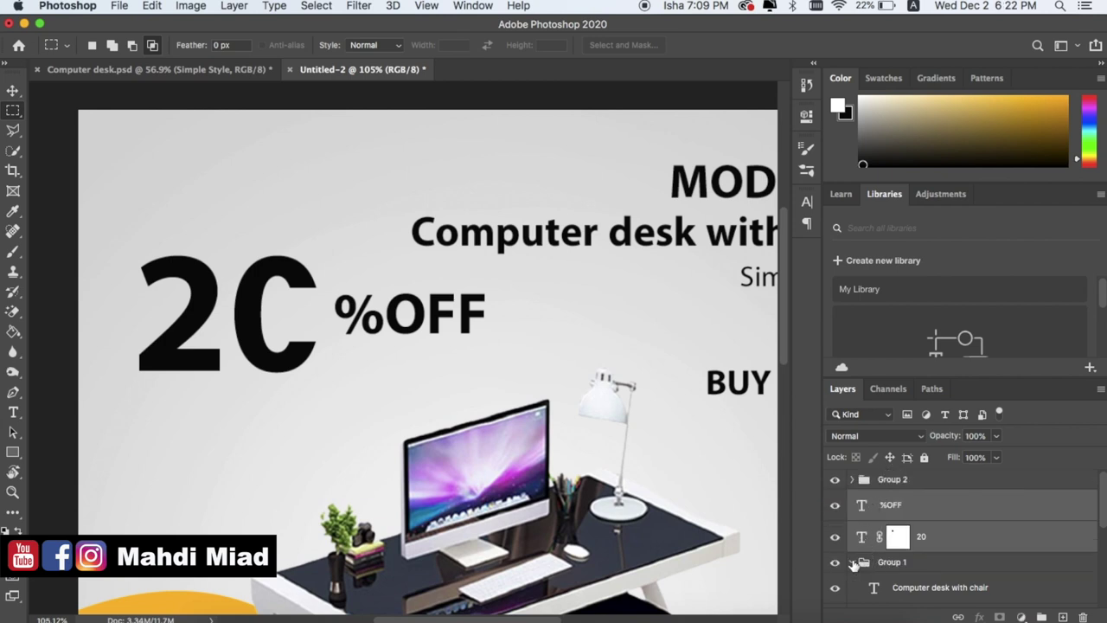
pyautogui.click(854, 564)
# Step: Move the "%OFF" text left so its "%" sits in the notch cut into the "0"
pyautogui.click(907, 540)
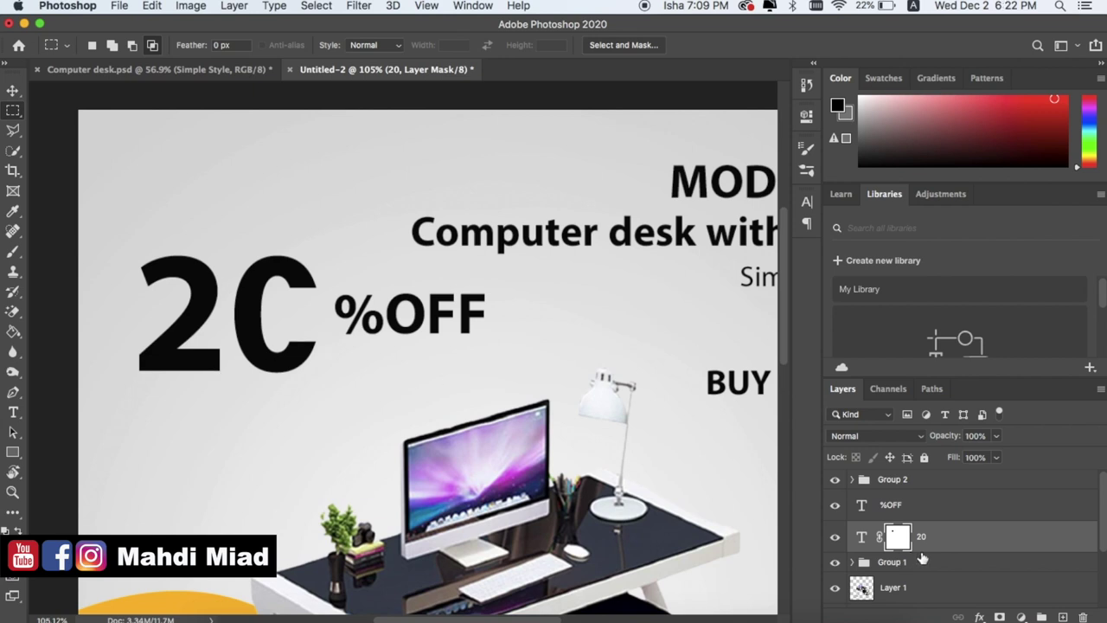
pyautogui.click(912, 511)
pyautogui.click(925, 536)
pyautogui.click(908, 510)
pyautogui.click(923, 538)
pyautogui.click(13, 90)
pyautogui.click(373, 325)
pyautogui.moveTo(374, 326)
pyautogui.mouseDown()
pyautogui.moveTo(346, 317)
pyautogui.moveTo(391, 318)
pyautogui.moveTo(356, 324)
pyautogui.mouseUp()
pyautogui.click(893, 507)
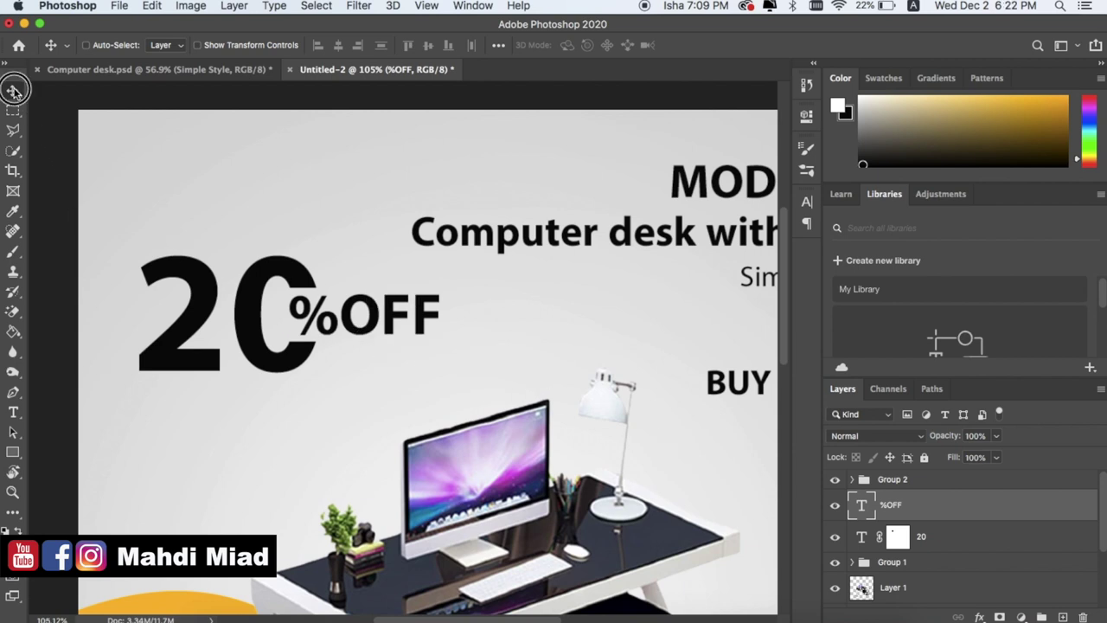
# Step: Add an "UPTO" text line between the "%OFF" and BUY NOW texts and set its size to 40 pt
pyautogui.scroll(-3, 201, 214)
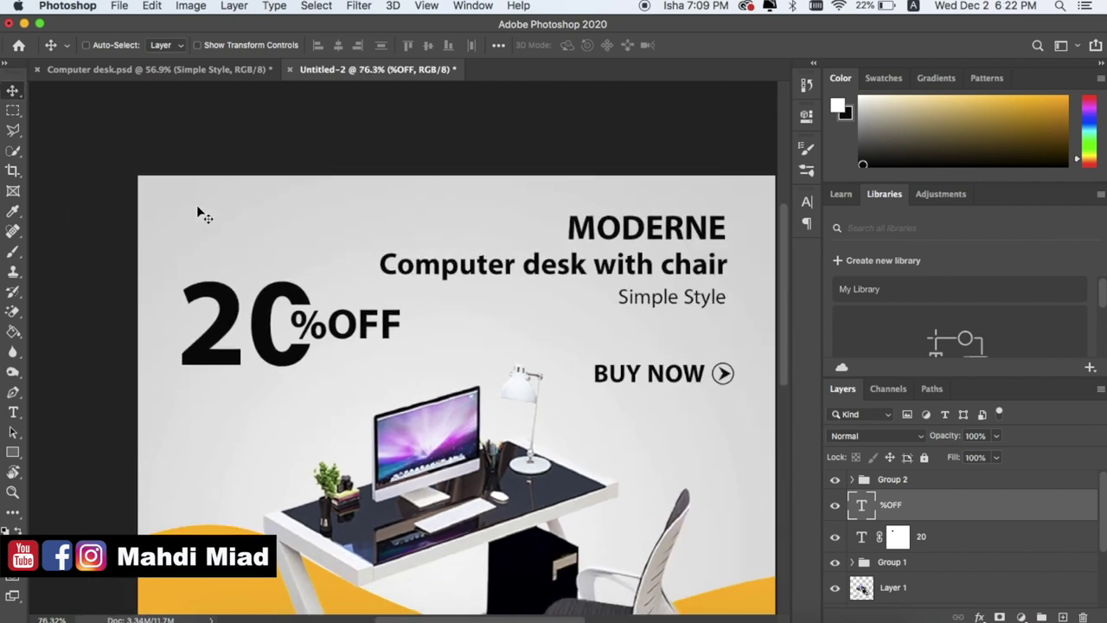
pyautogui.click(13, 412)
pyautogui.click(218, 251)
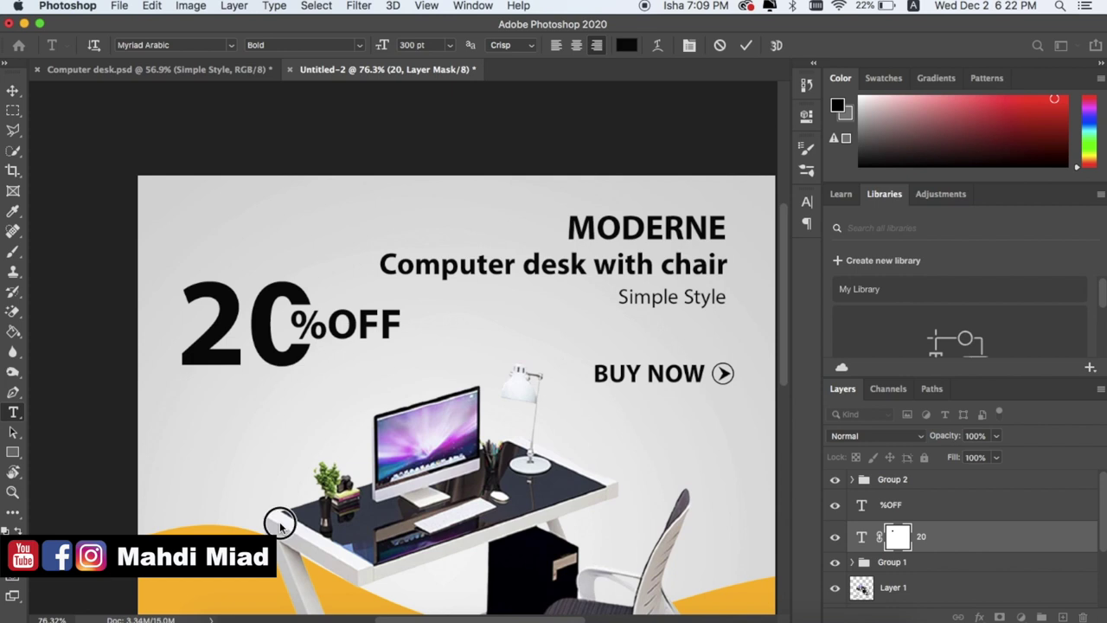
pyautogui.click(552, 317)
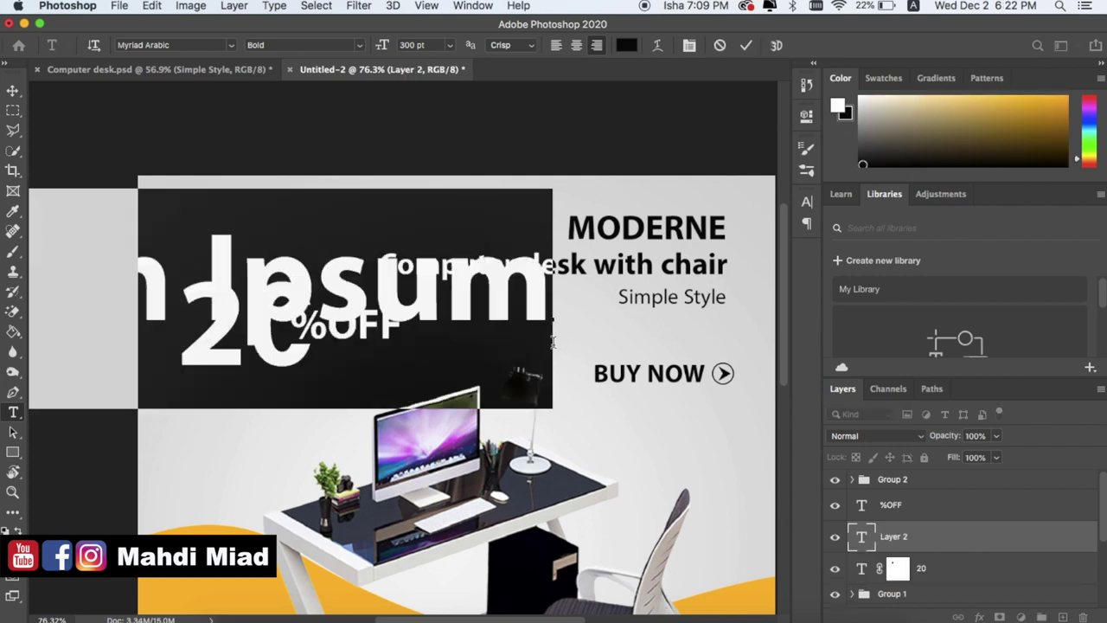
pyautogui.write('UPTO')
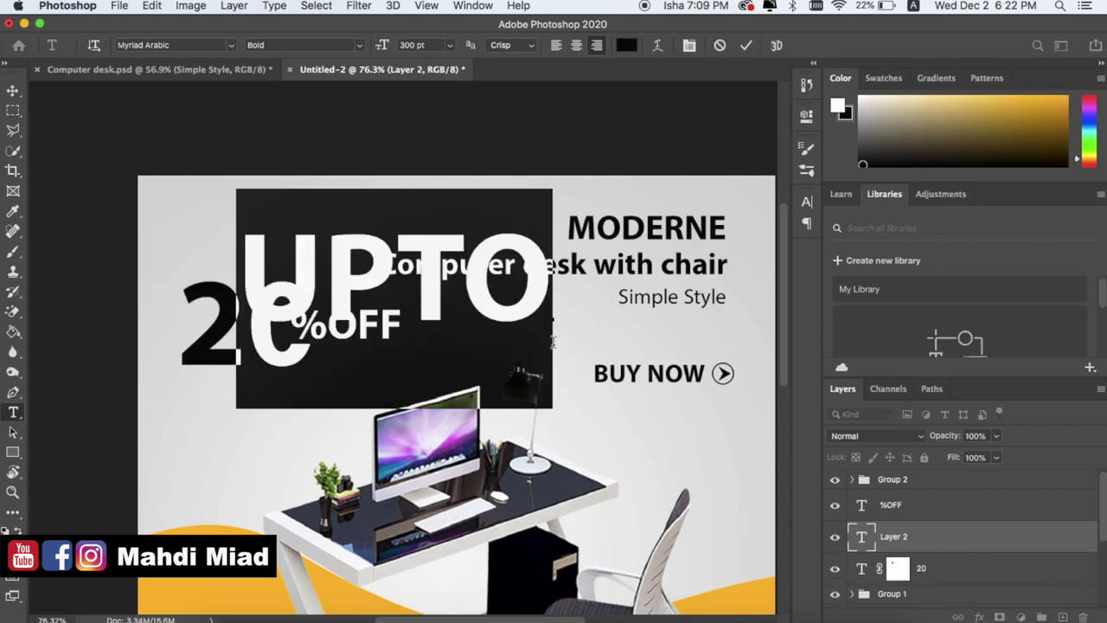
pyautogui.click(408, 45)
pyautogui.press('BackSpace')
pyautogui.press('Return')
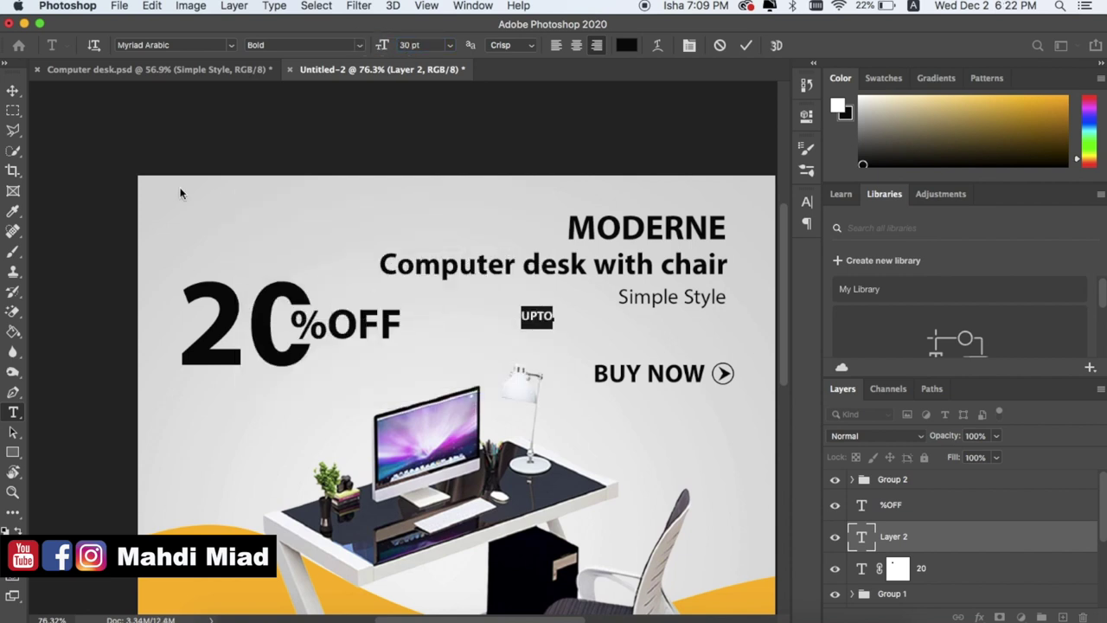
pyautogui.click(409, 45)
pyautogui.press('Return')
# Step: Move the "UPTO" text to just above the "20" and correct its wording to "UP TO"
pyautogui.click(13, 90)
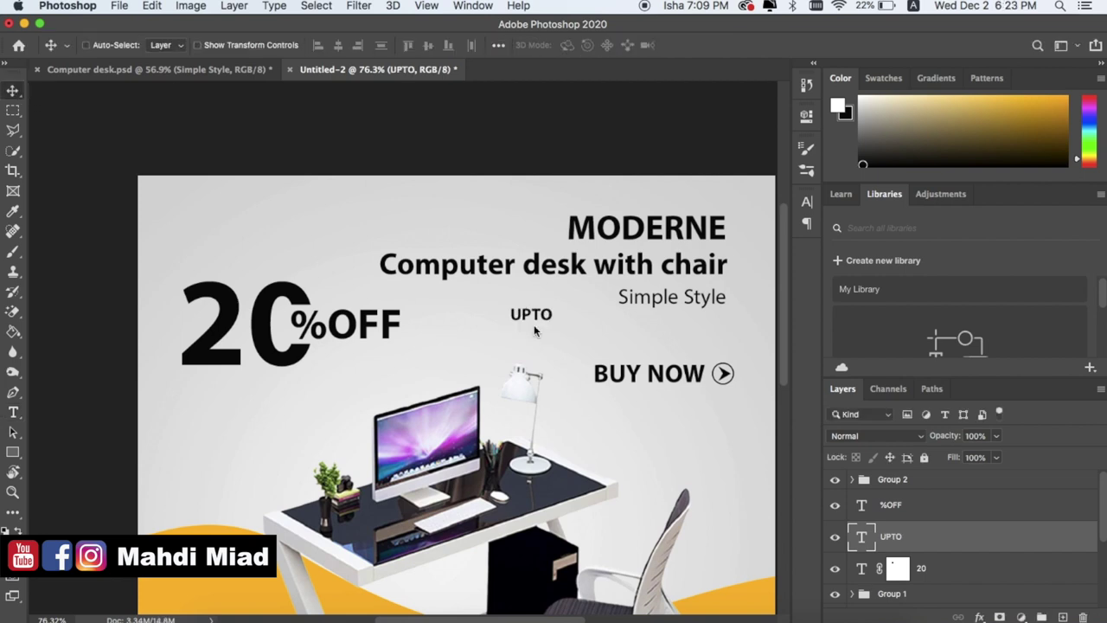
pyautogui.moveTo(538, 320); pyautogui.dragTo(248, 266)
pyautogui.doubleClick(249, 267)
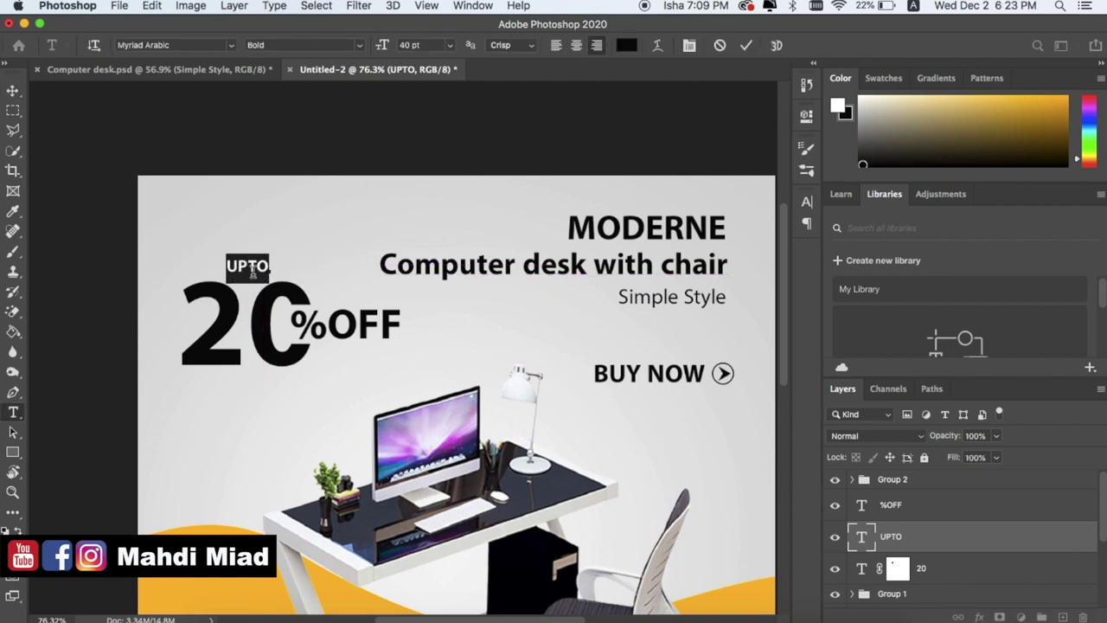
pyautogui.click(253, 271)
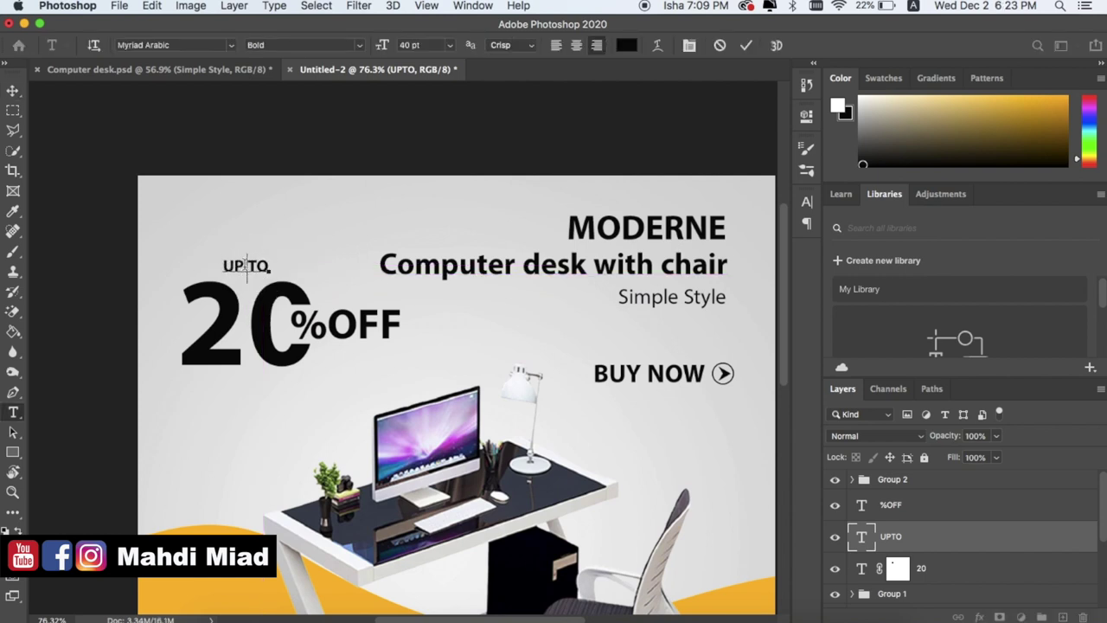
pyautogui.click(12, 90)
pyautogui.moveTo(249, 265); pyautogui.dragTo(247, 256)
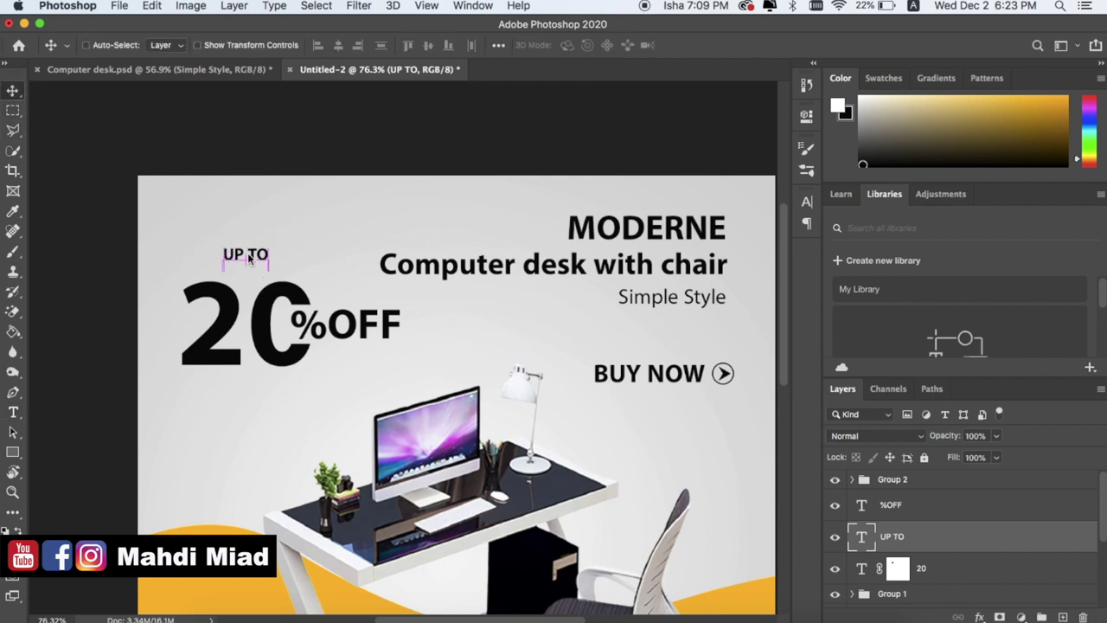
# Step: Draw a small black rectangle about 48 x 13 px as a dash to the left of the "UP TO" text
pyautogui.click(19, 451)
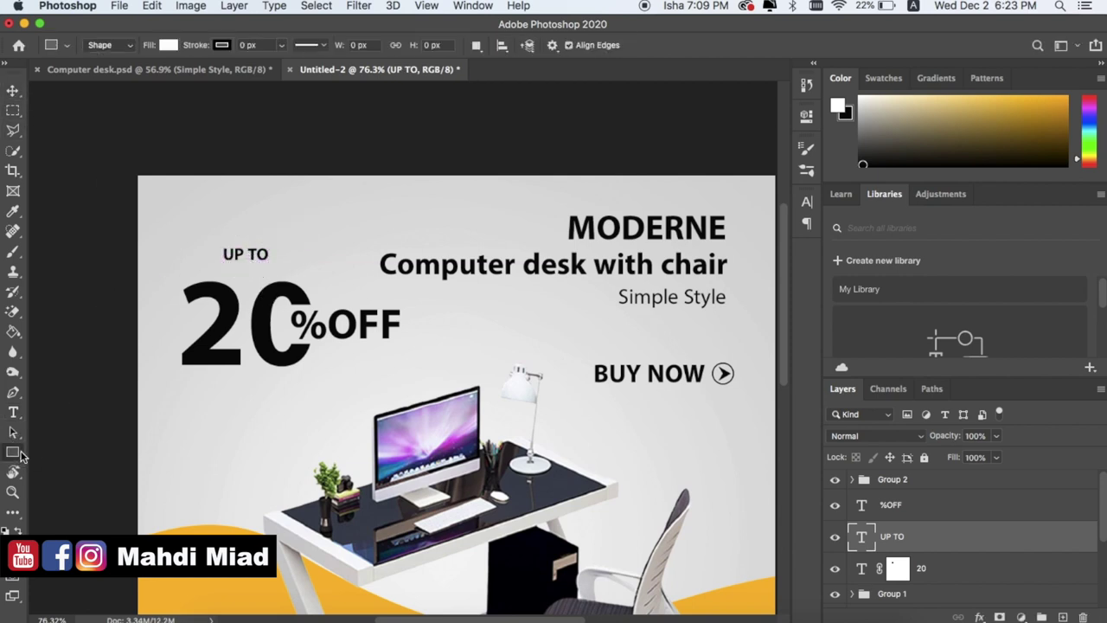
pyautogui.click(18, 526)
pyautogui.moveTo(186, 255); pyautogui.dragTo(215, 261)
pyautogui.click(763, 110)
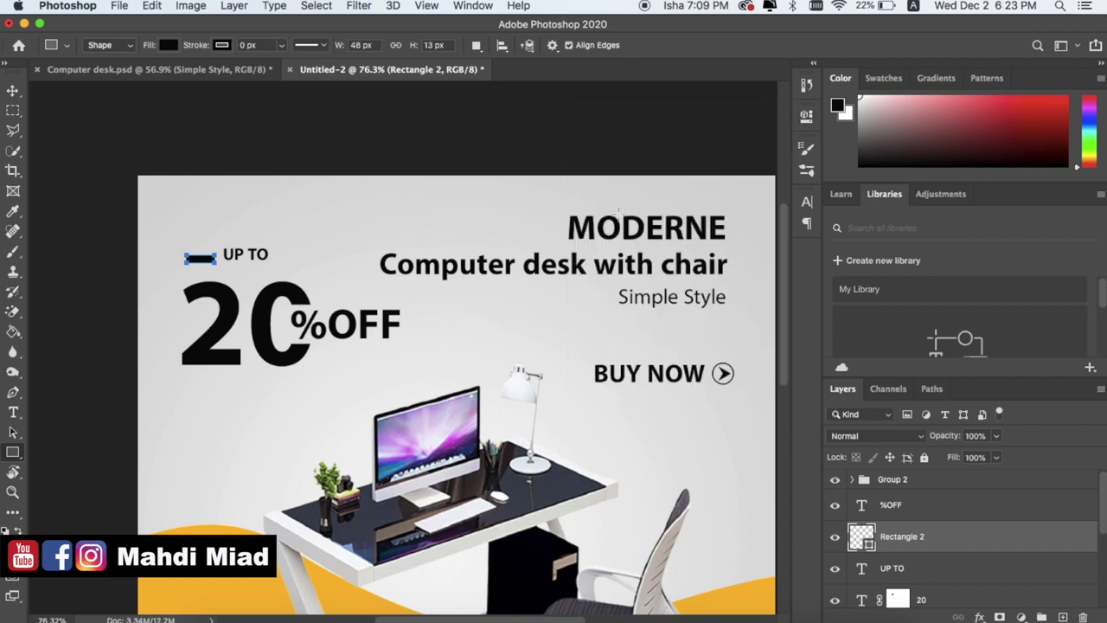
# Step: Nudge the black dash up and the "UP TO" text down so the two line up vertically
pyautogui.click(13, 90)
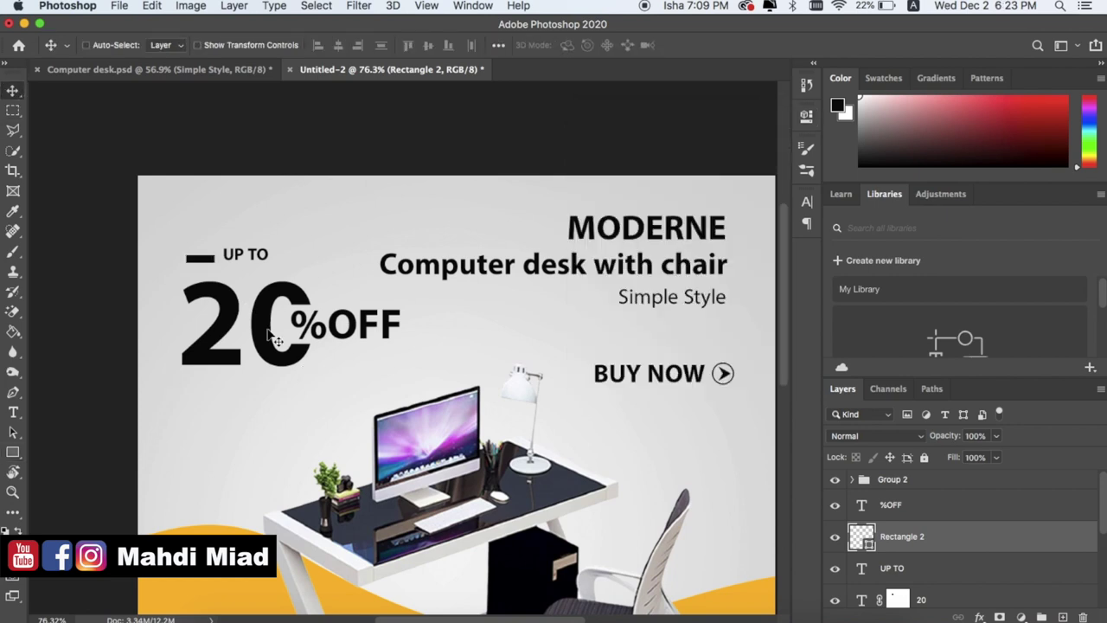
pyautogui.press('Up')
pyautogui.press('Up')
pyautogui.press('Up')
pyautogui.click(918, 569)
pyautogui.press('Down')
pyautogui.press('Down')
pyautogui.press('Down')
pyautogui.press('Down')
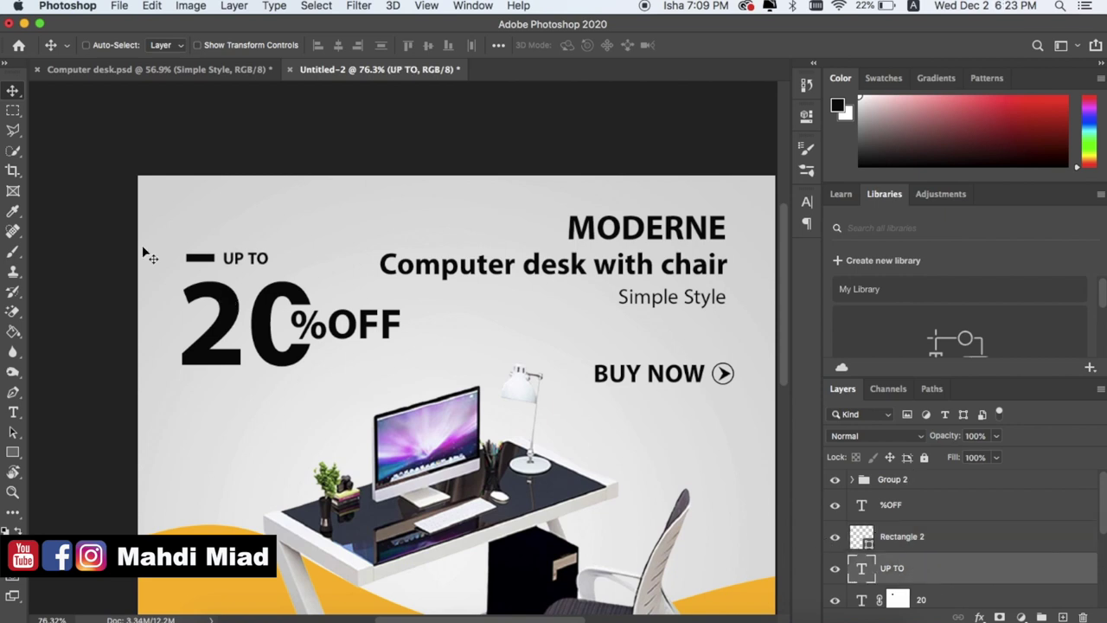
pyautogui.click(900, 544)
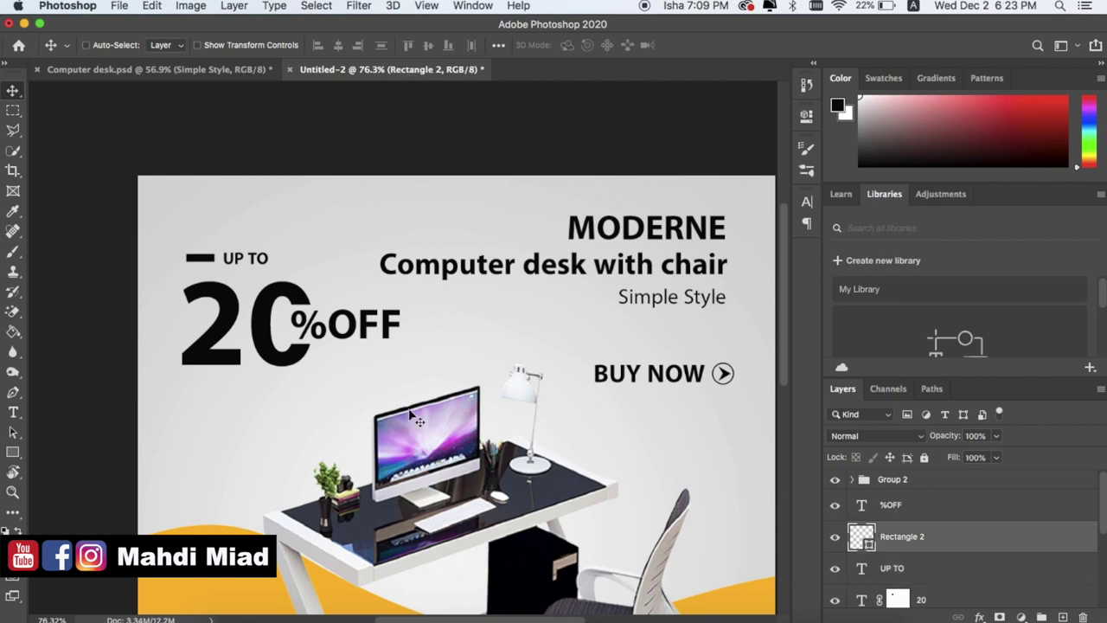
# Step: Duplicate the black dash to the other side of the "UP TO" text and nudge the text to sit centred between both dashes
pyautogui.moveTo(199, 261); pyautogui.dragTo(298, 274)
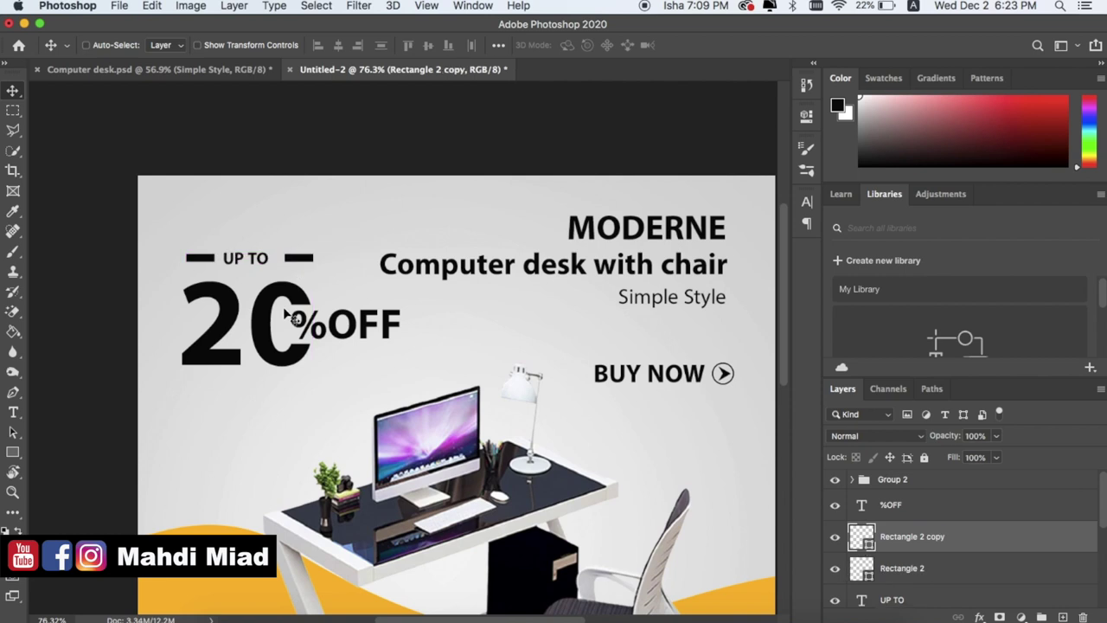
pyautogui.click(902, 600)
pyautogui.press('Right')
pyautogui.press('Right')
pyautogui.press('Right')
pyautogui.press('Right')
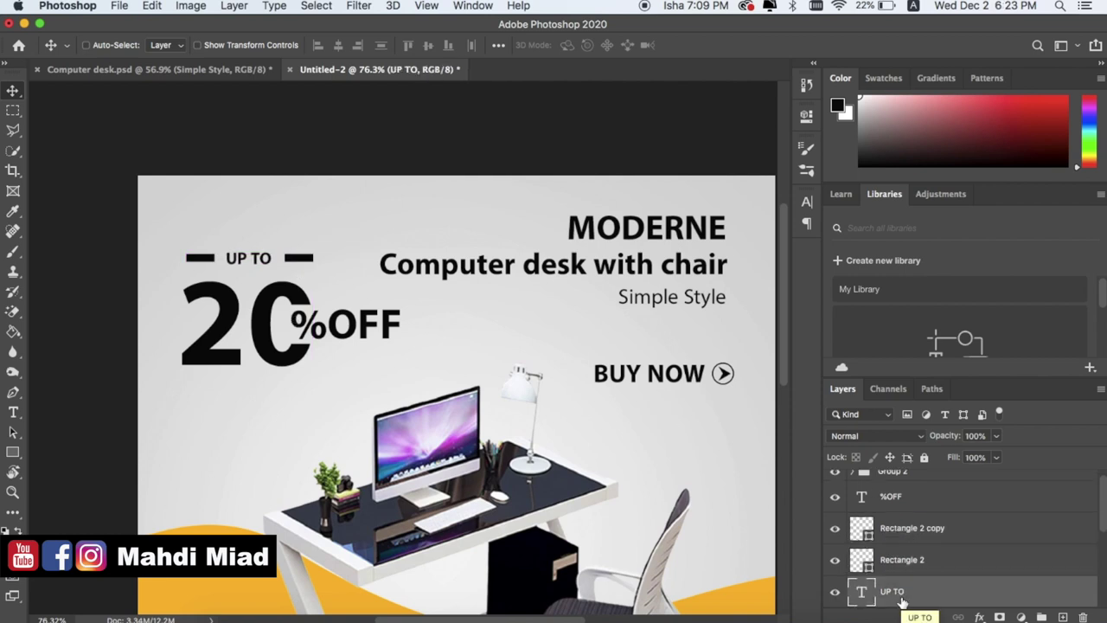
# Step: Group the "%OFF" text, both dash rectangles and the "UP TO" text into one layer group
pyautogui.scroll(-2, 571, 437)
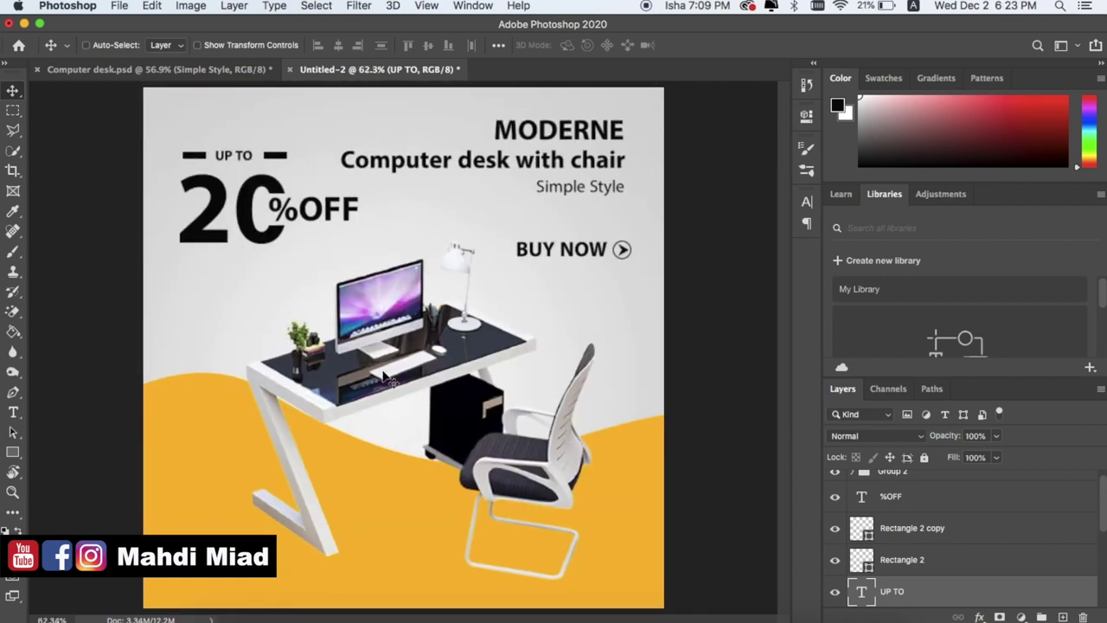
pyautogui.click(900, 498)
pyautogui.keyDown('shift'); pyautogui.click(905, 537); pyautogui.keyUp('shift')
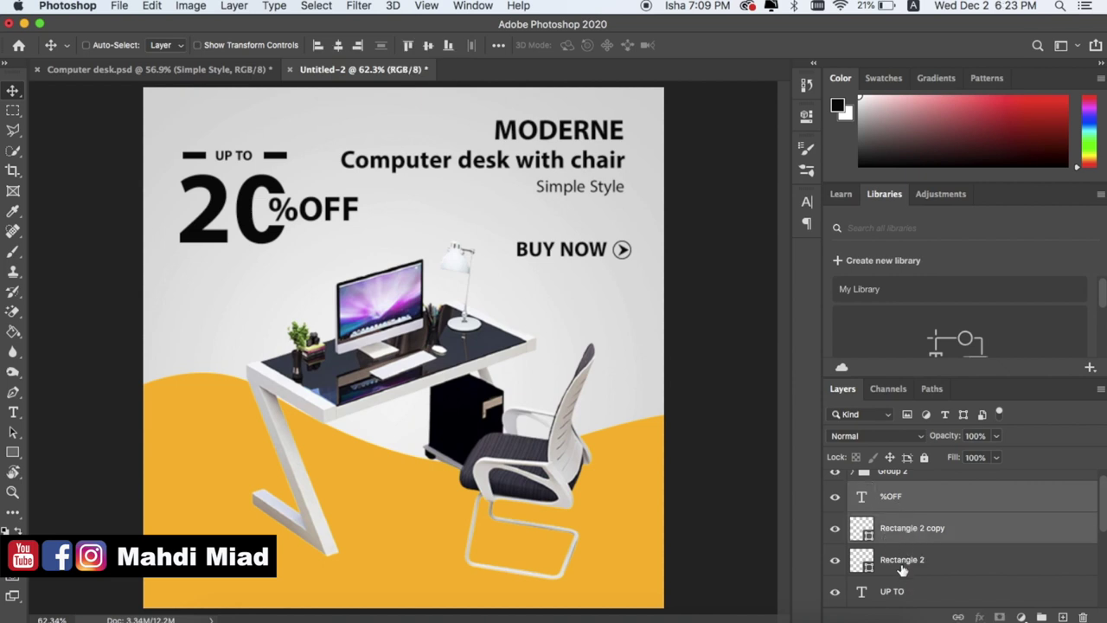
pyautogui.keyDown('shift'); pyautogui.click(902, 567); pyautogui.keyUp('shift')
pyautogui.keyDown('shift'); pyautogui.click(900, 591); pyautogui.keyUp('shift')
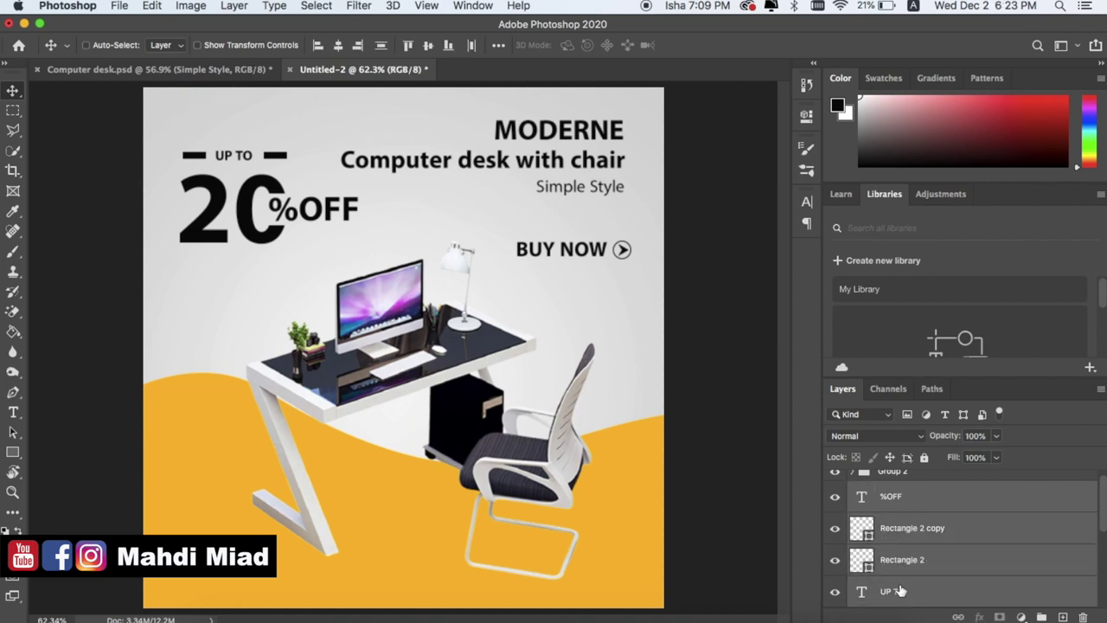
pyautogui.press('super+g')
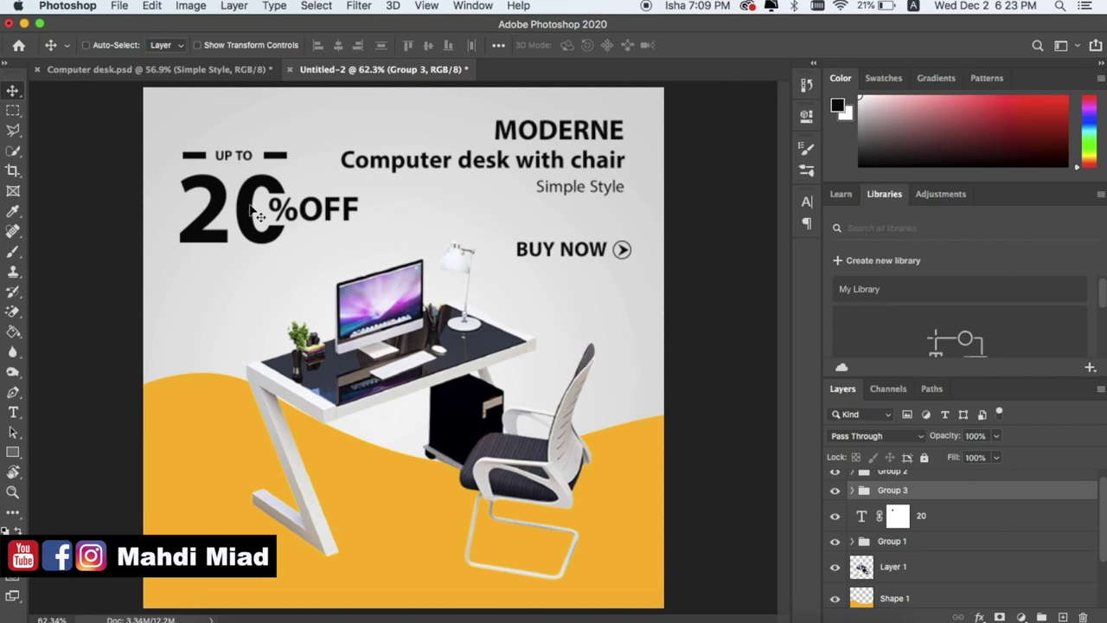
pyautogui.moveTo(263, 235); pyautogui.dragTo(261, 216)
pyautogui.press('super+z')
pyautogui.click(900, 516)
pyautogui.moveTo(900, 515); pyautogui.dragTo(896, 496)
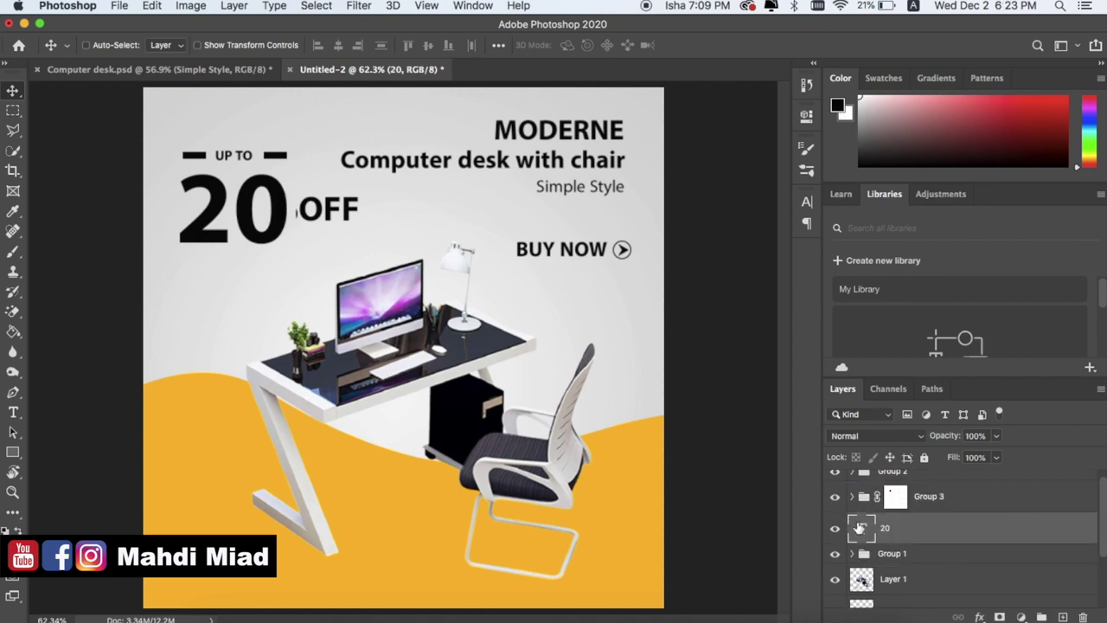
pyautogui.press('super+z')
# Step: Add the "20" text layer to Group 3 and move the whole discount block slightly up
pyautogui.moveTo(868, 524); pyautogui.dragTo(870, 493)
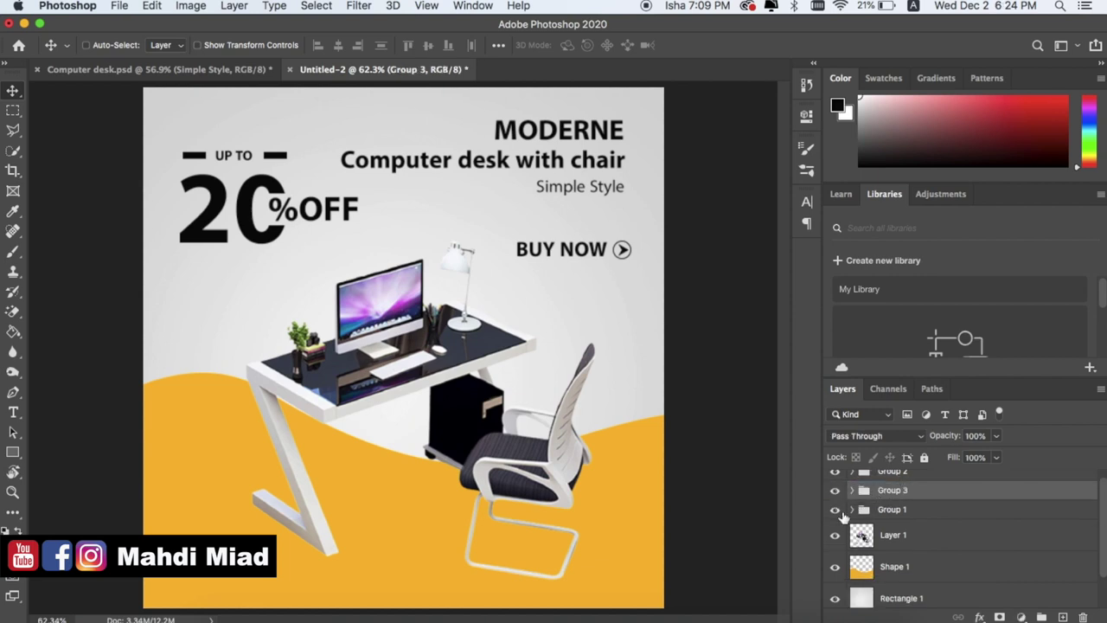
pyautogui.click(835, 490)
pyautogui.click(835, 490)
pyautogui.moveTo(264, 219); pyautogui.dragTo(264, 211)
pyautogui.scroll(-1, 295, 313)
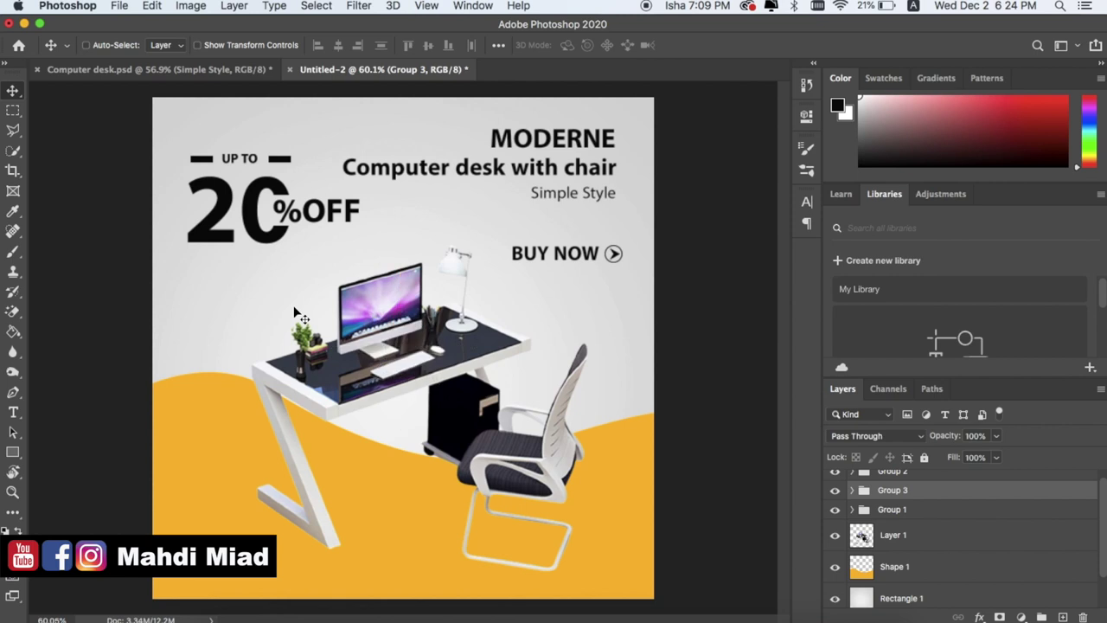
pyautogui.scroll(-3, 349, 424)
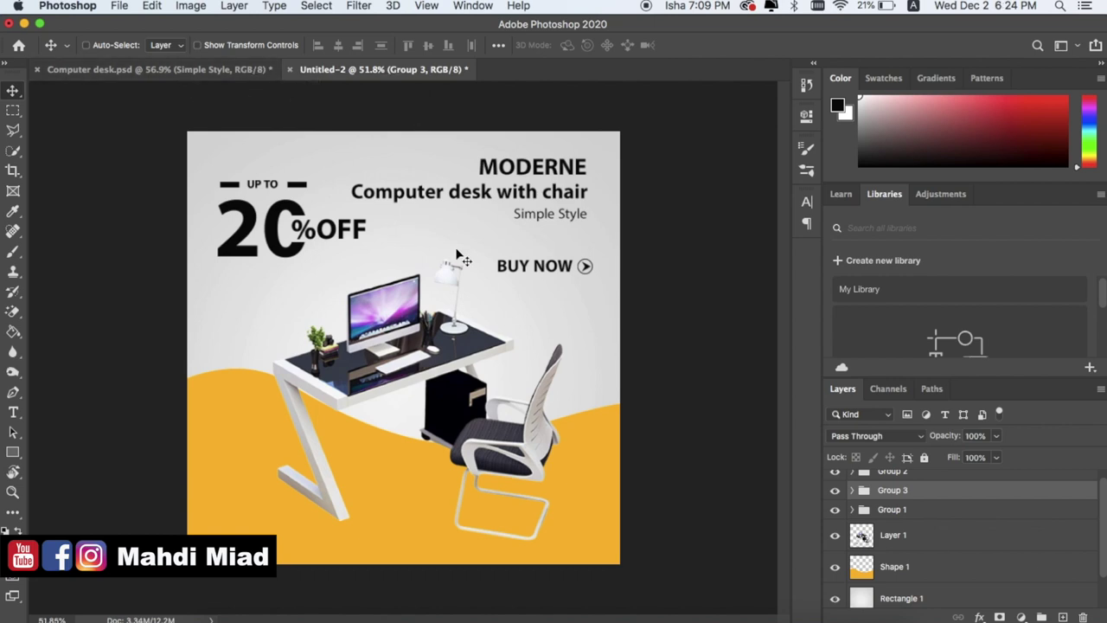
# Step: Quick-export the Computer desk.psd design as Computer desk.png in the web banner folder, replacing the existing file
pyautogui.click(163, 69)
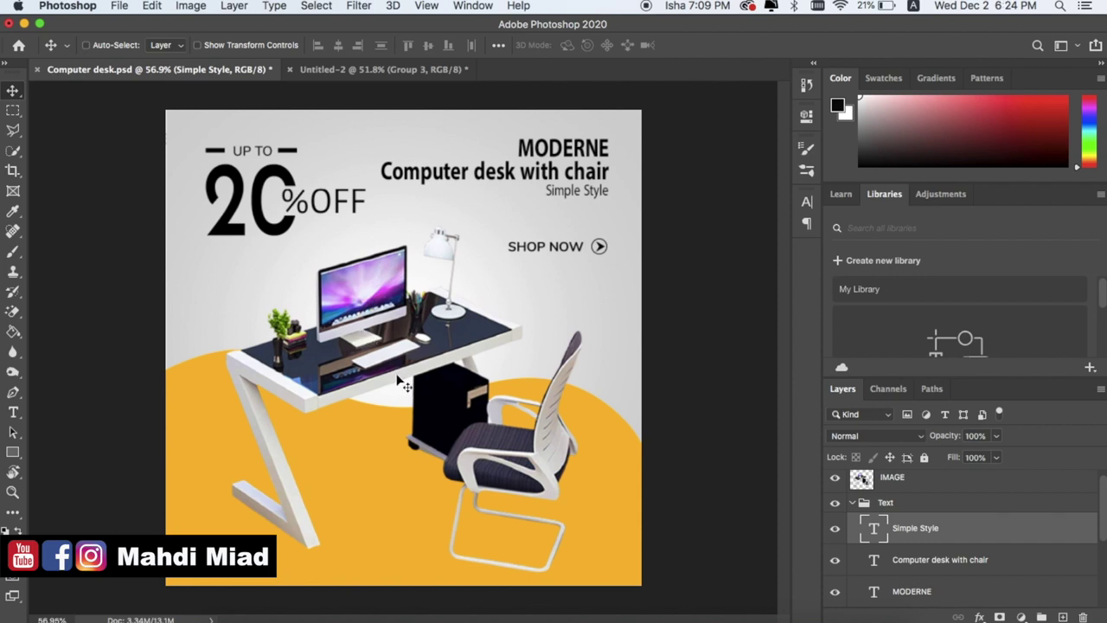
pyautogui.click(334, 70)
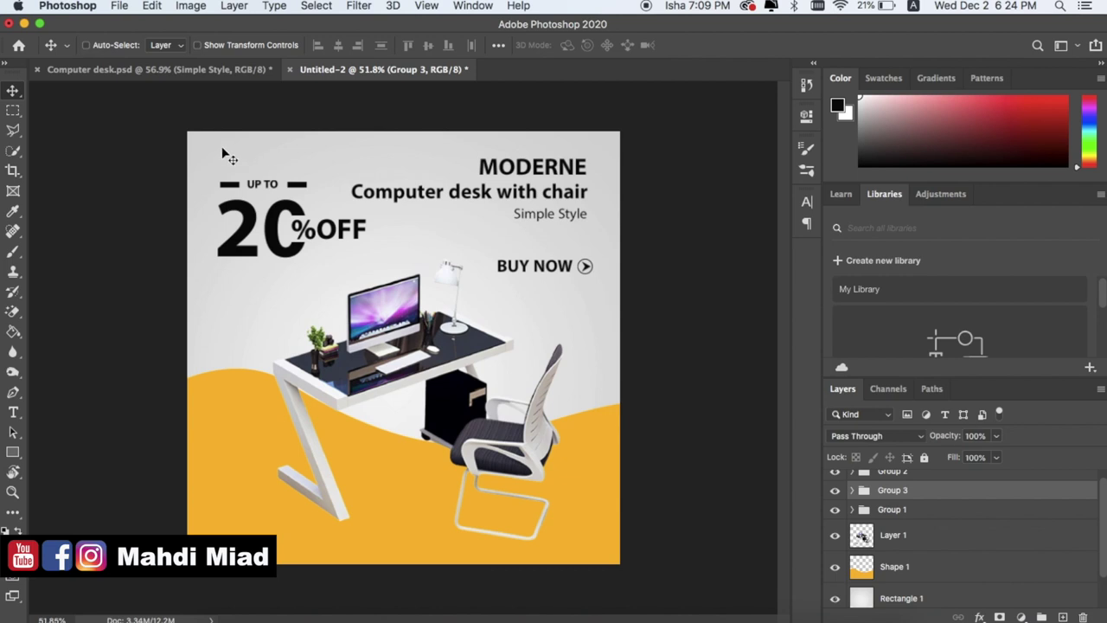
pyautogui.click(153, 69)
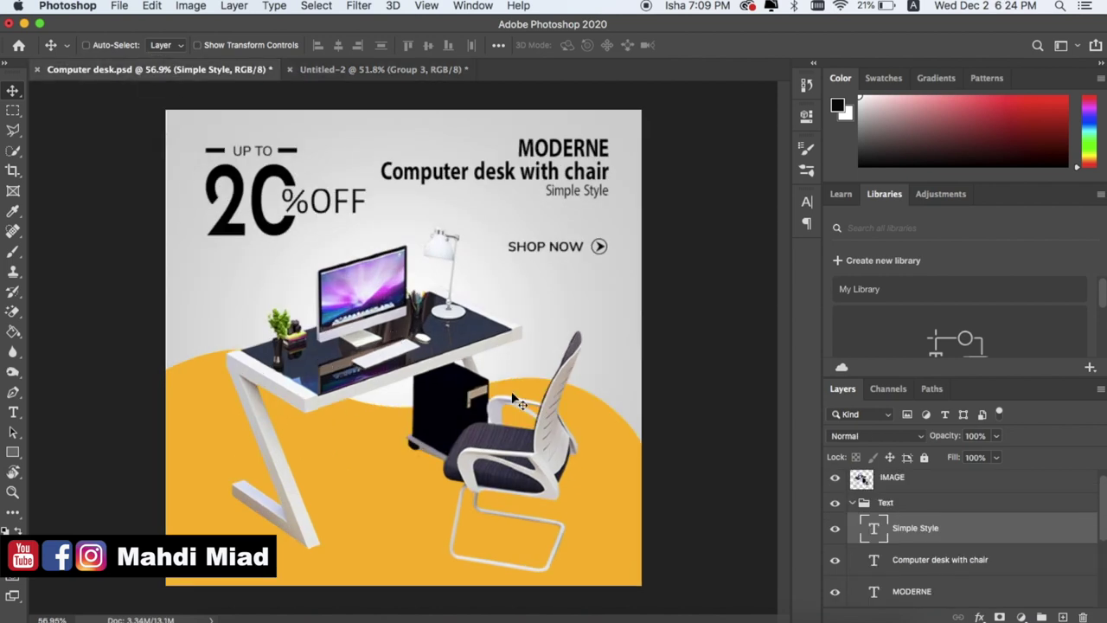
pyautogui.click(119, 7)
pyautogui.moveTo(310, 218)
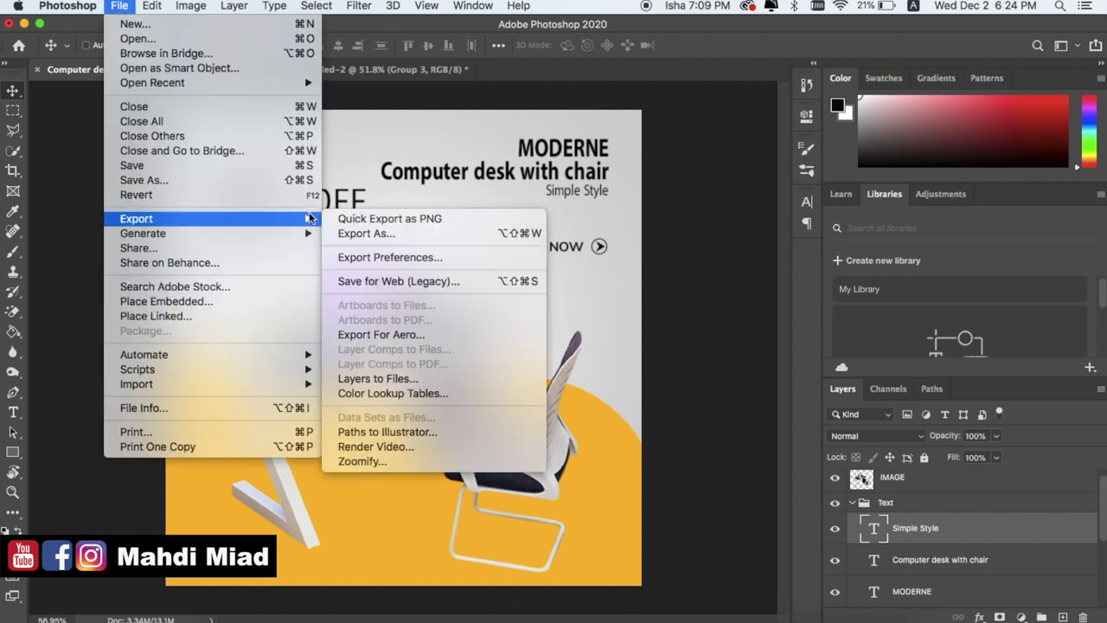
pyautogui.click(390, 227)
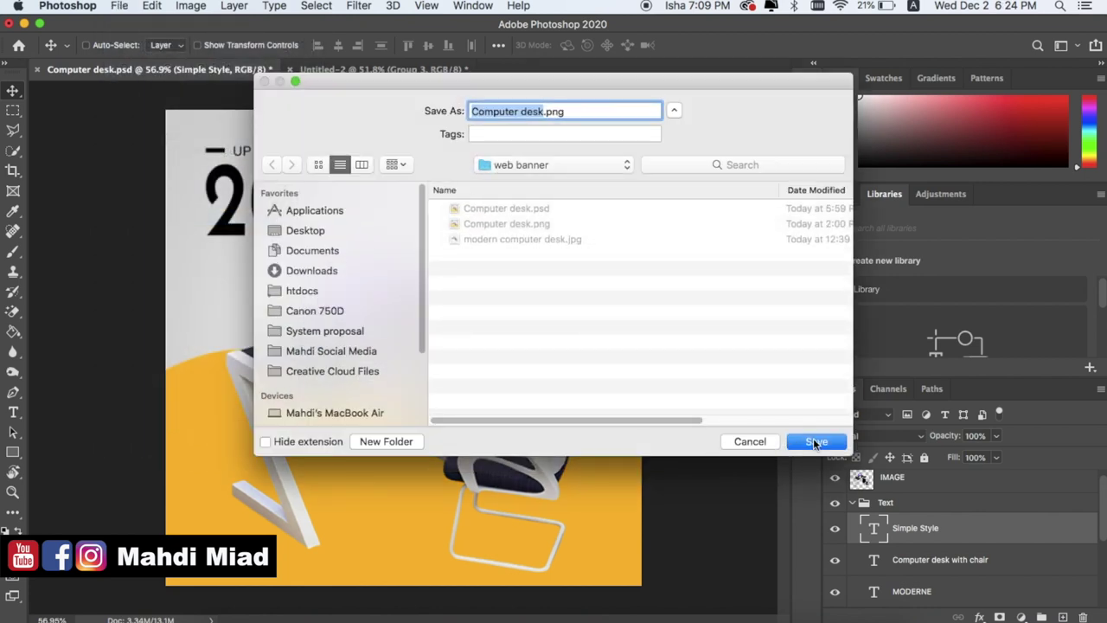
pyautogui.click(814, 442)
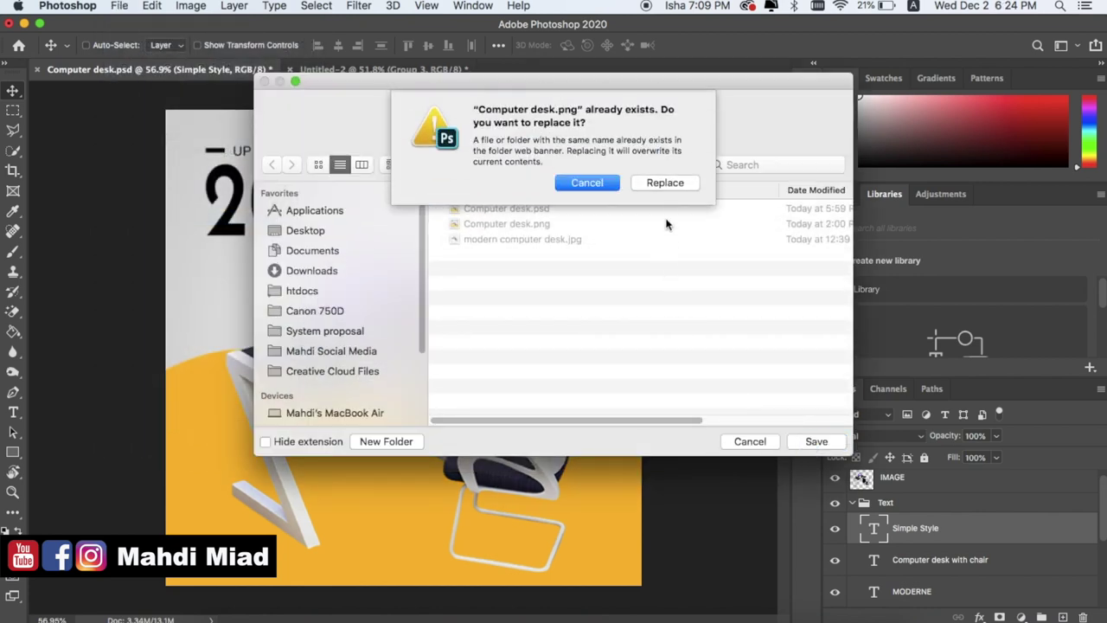
pyautogui.click(661, 183)
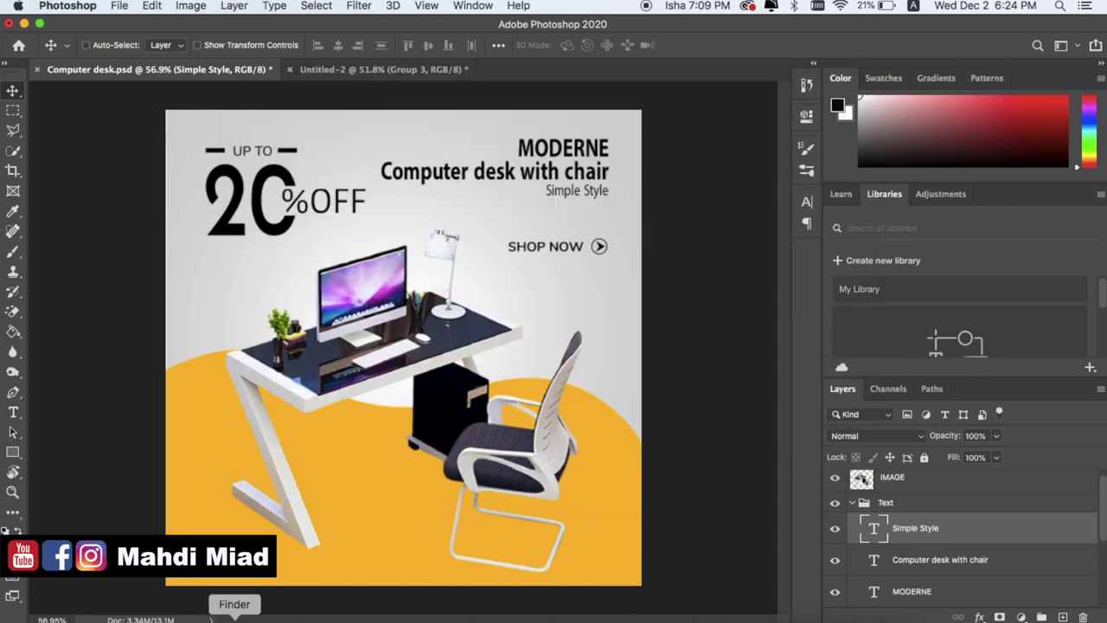
# Step: Switch to Finder, open Computer desk.png from the web banner folder in Preview and view it full screen
pyautogui.click(235, 618)
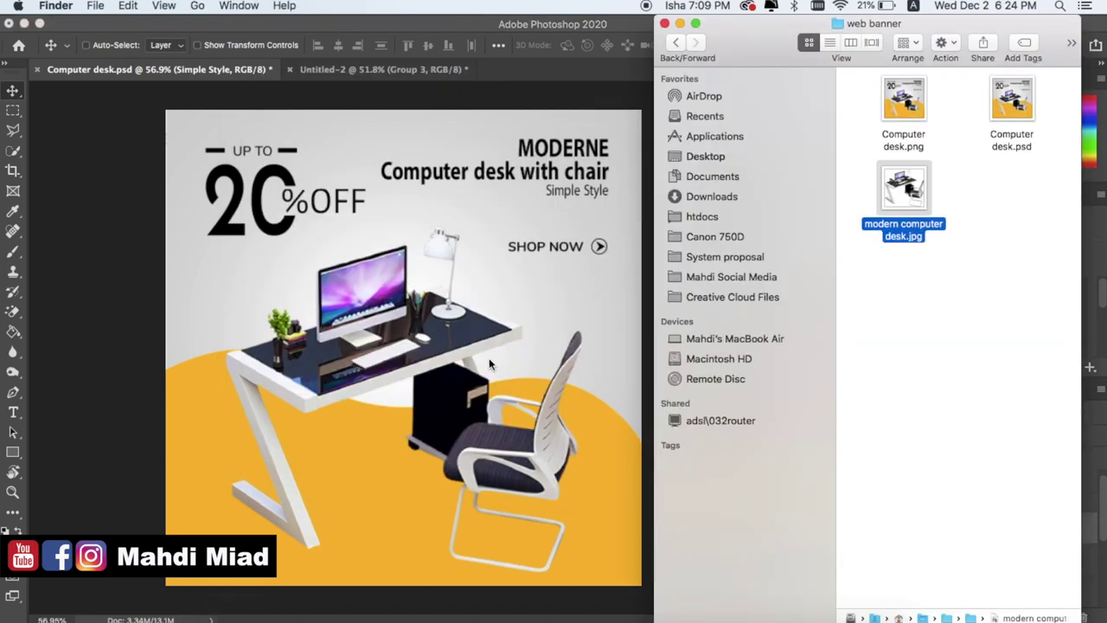
pyautogui.click(944, 329)
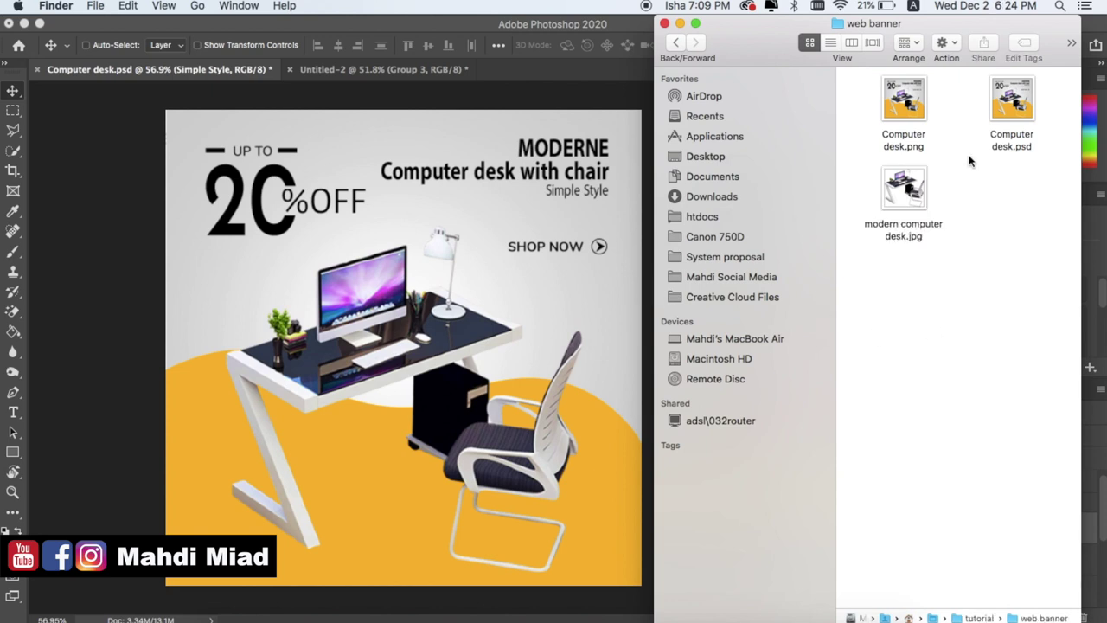
pyautogui.doubleClick(919, 109)
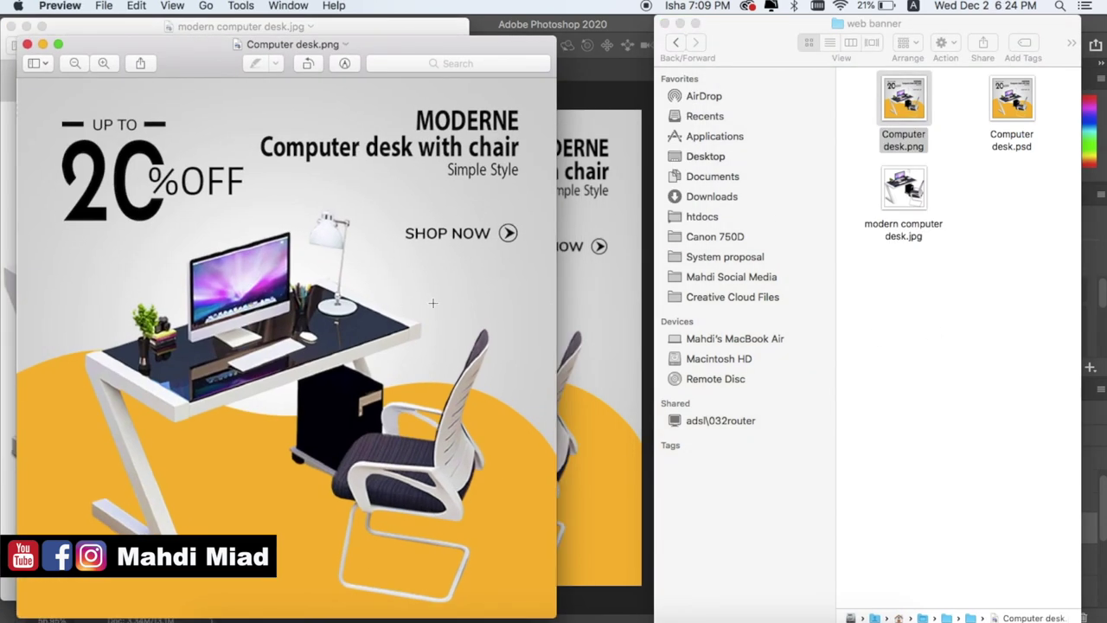
pyautogui.click(59, 44)
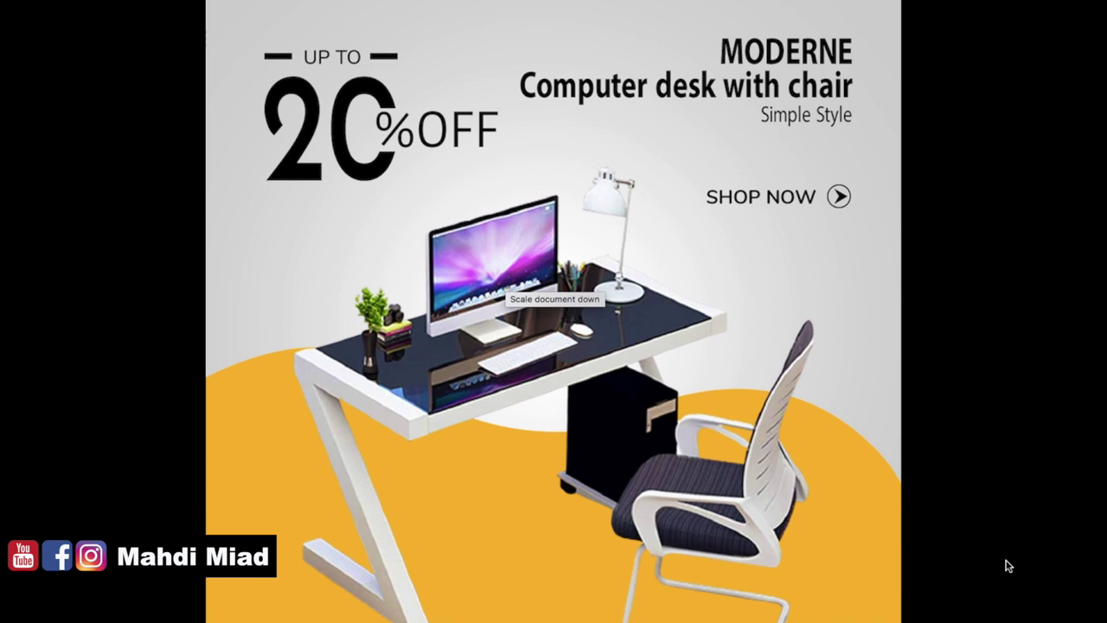
pyautogui.press('Escape')
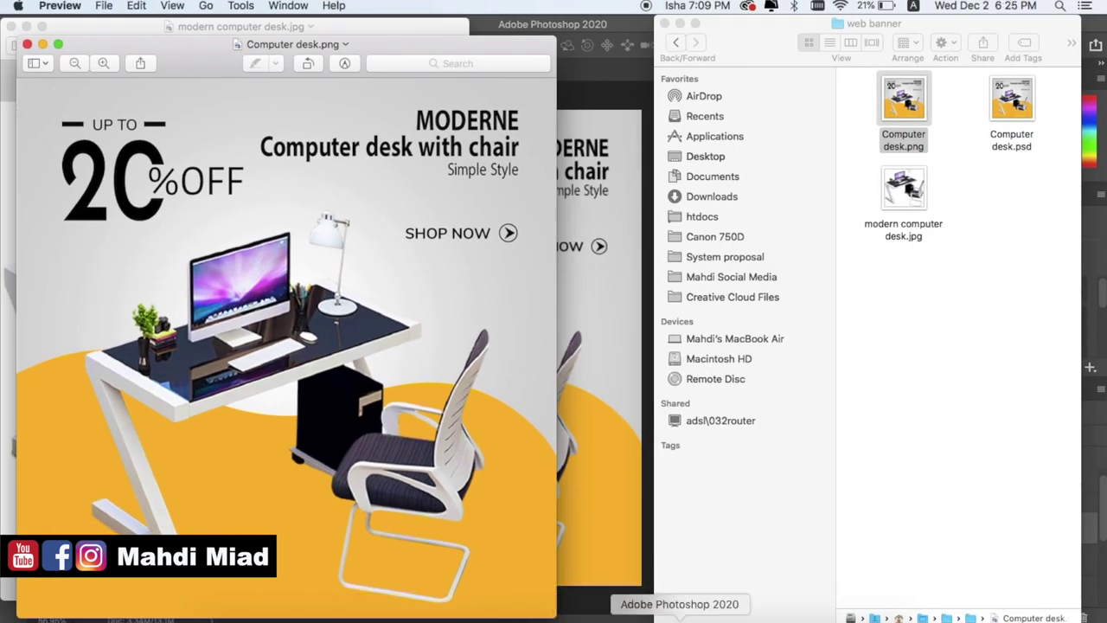
# Step: Switch to Photoshop and draw a black circle about 110 px across in the lower-left corner of the Computer desk.psd artwork
pyautogui.click(588, 605)
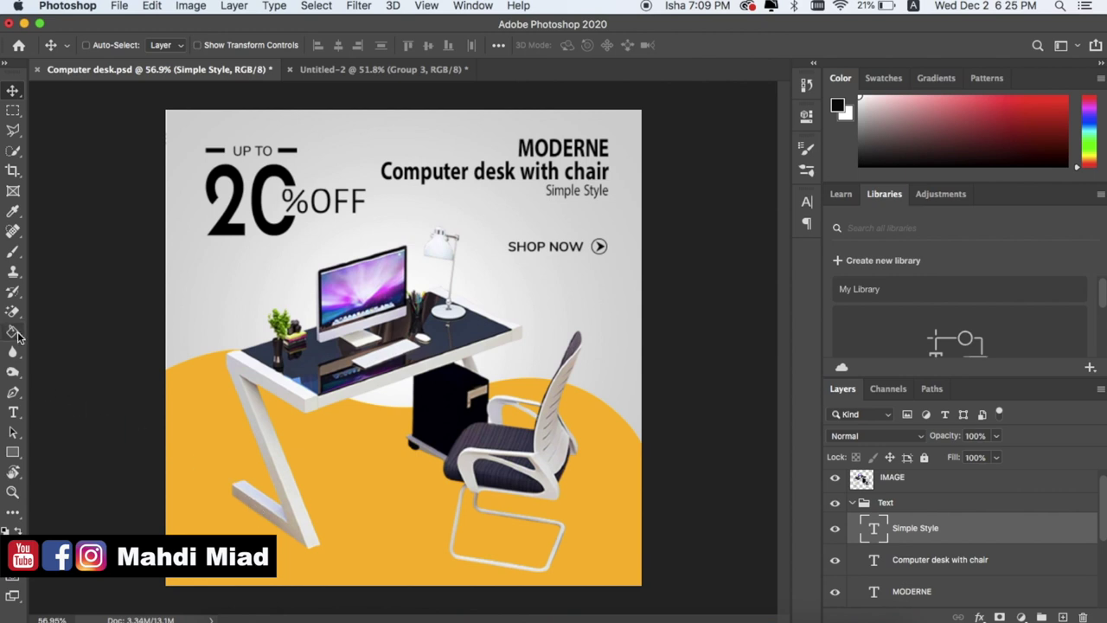
pyautogui.click(14, 451)
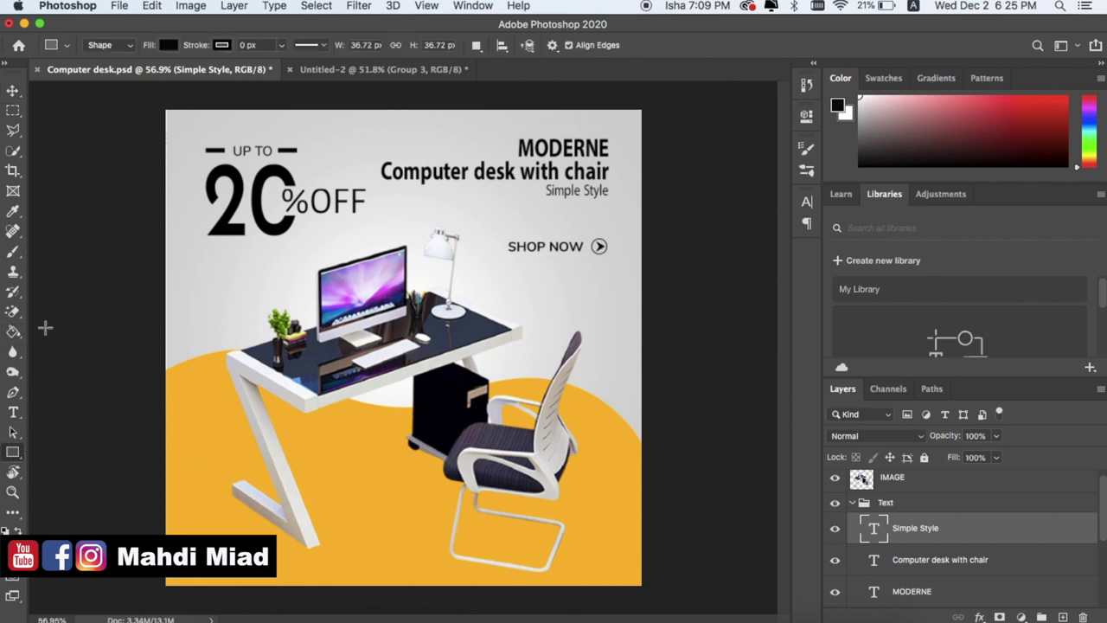
pyautogui.rightClick(13, 451)
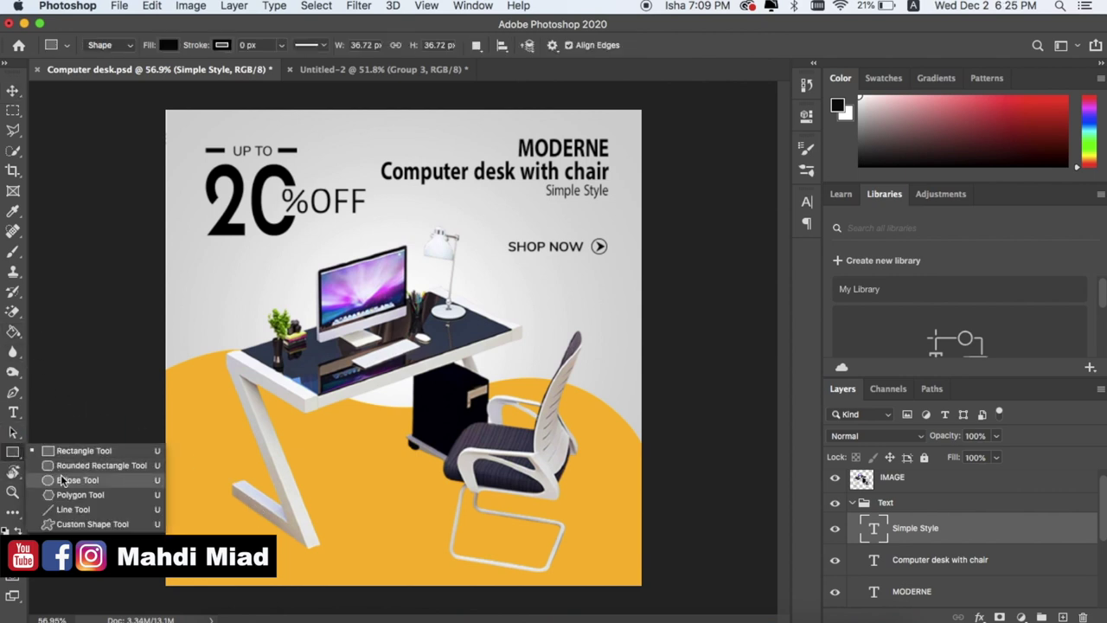
pyautogui.click(69, 478)
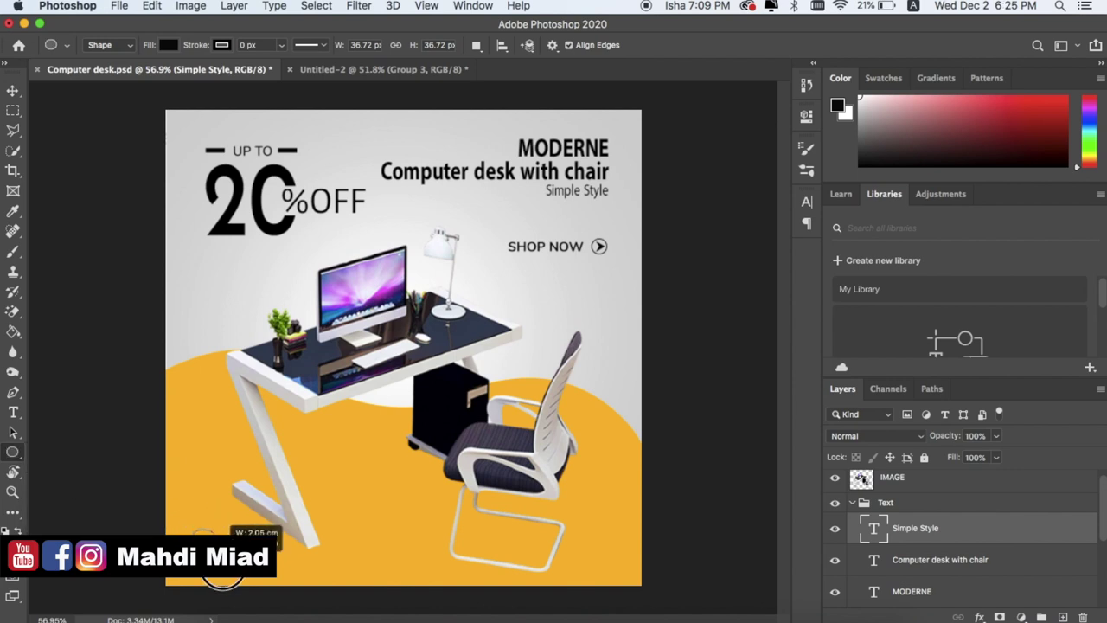
pyautogui.moveTo(192, 579); pyautogui.dragTo(235, 597)
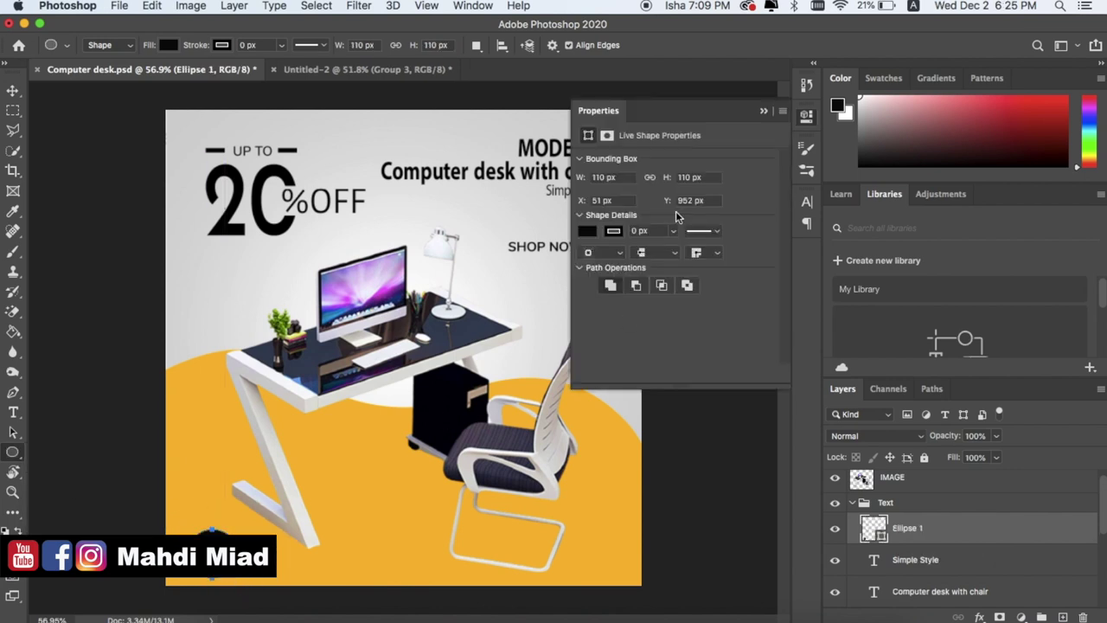
pyautogui.click(764, 111)
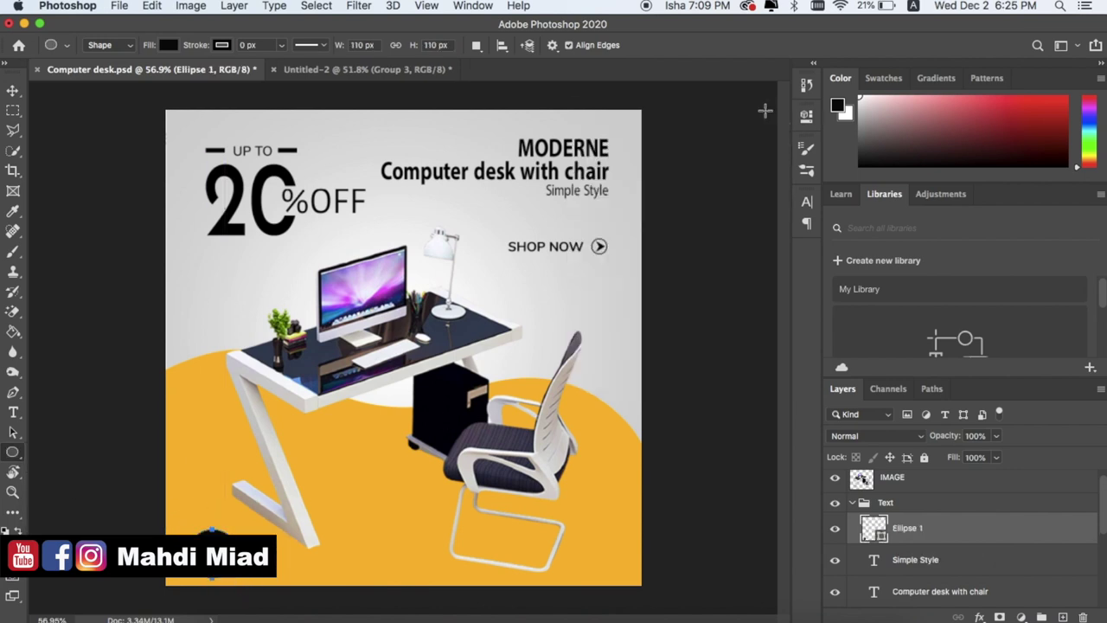
# Step: Delete the Text group and draw a black rectangle about 181 x 93 px in the lower-left corner of the artwork
pyautogui.click(886, 504)
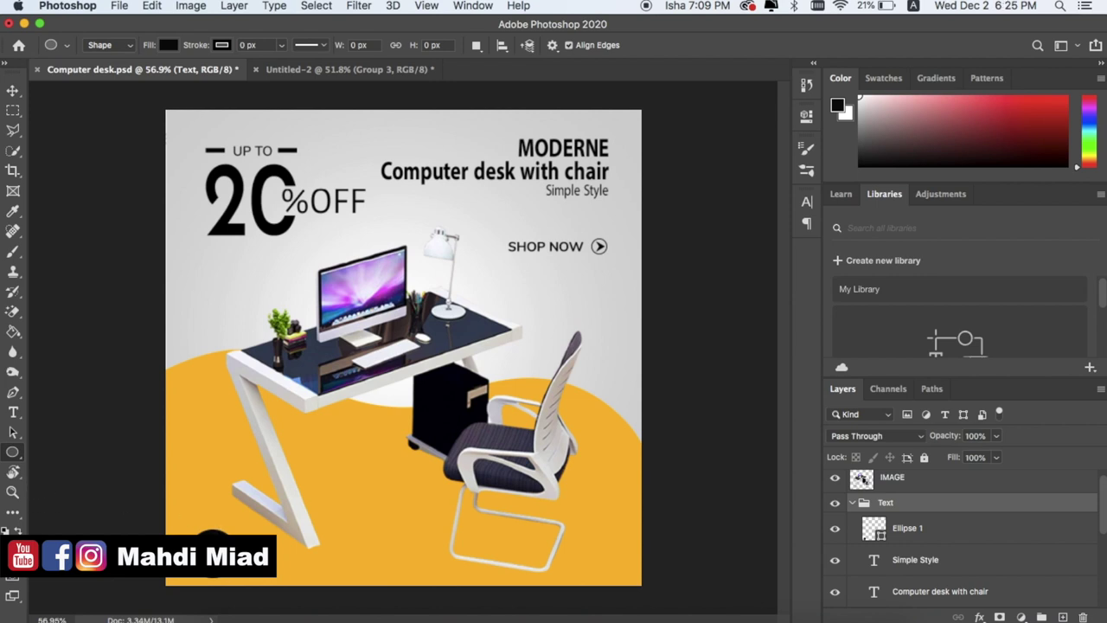
pyautogui.press('Delete')
pyautogui.moveTo(13, 450); pyautogui.dragTo(52, 453)
pyautogui.moveTo(180, 523); pyautogui.dragTo(263, 564)
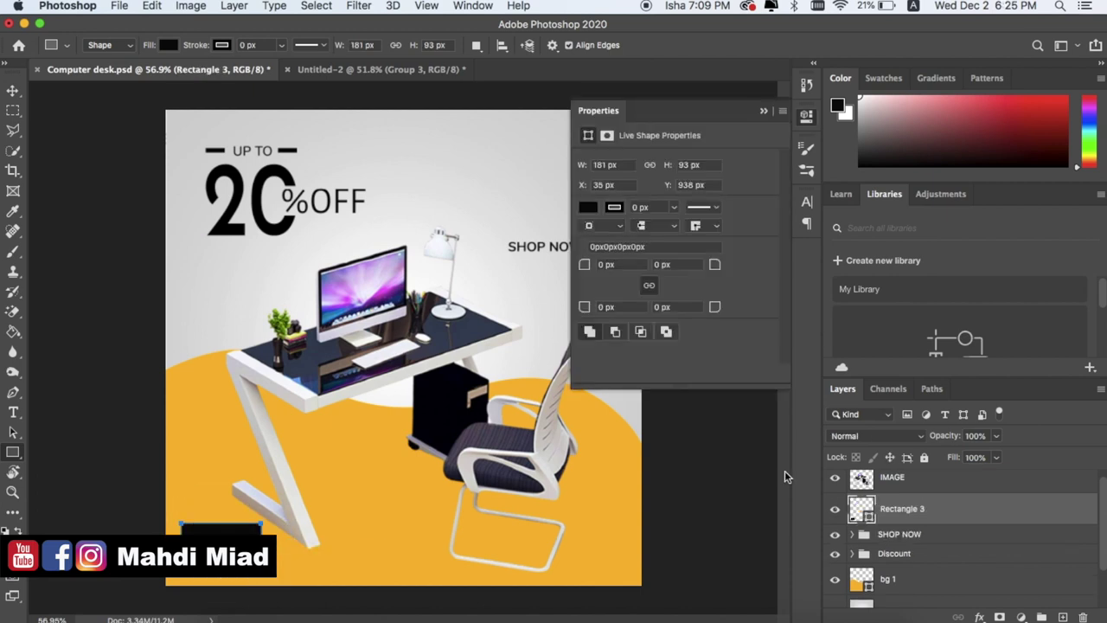
# Step: Undo the black rectangle and the Text group deletion, and delete the black circle layer
pyautogui.click(875, 481)
pyautogui.click(13, 90)
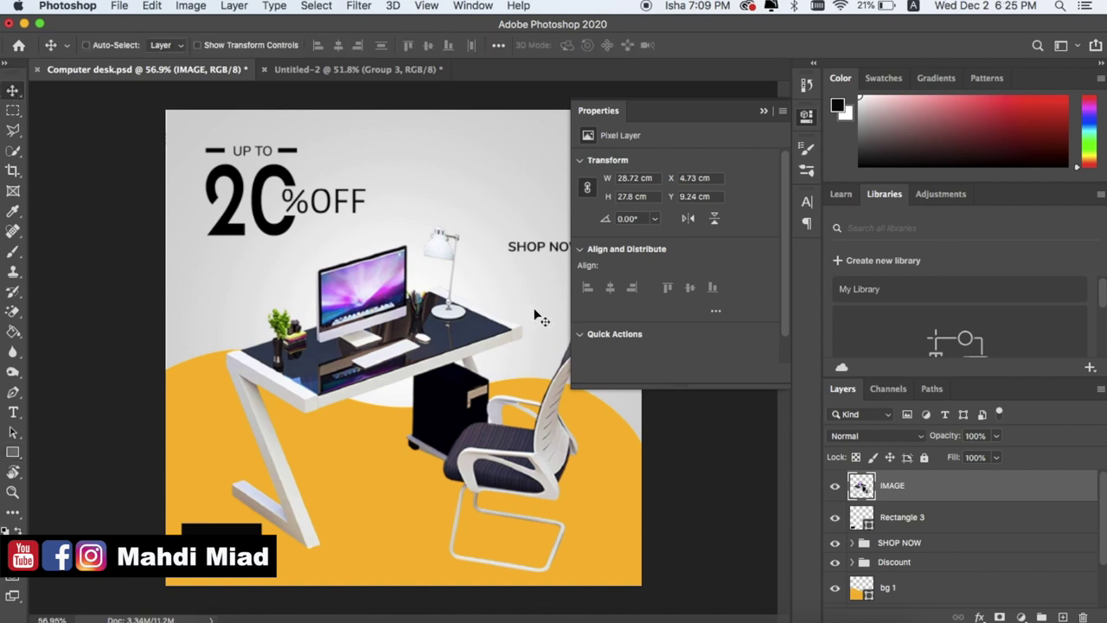
pyautogui.click(764, 111)
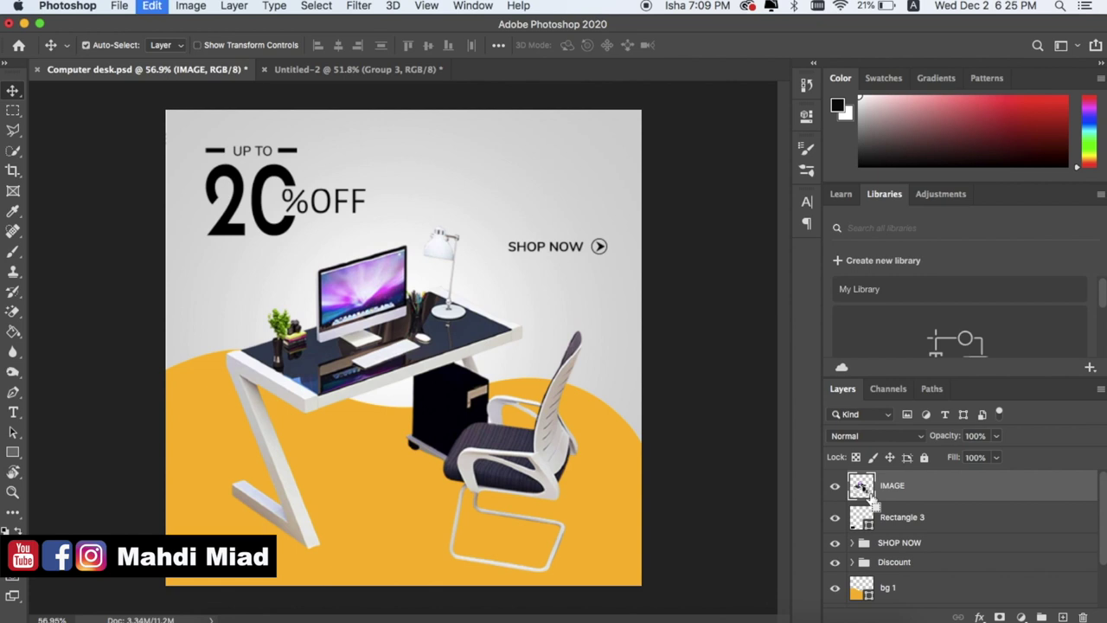
pyautogui.hotkey('ctrl', 'z')
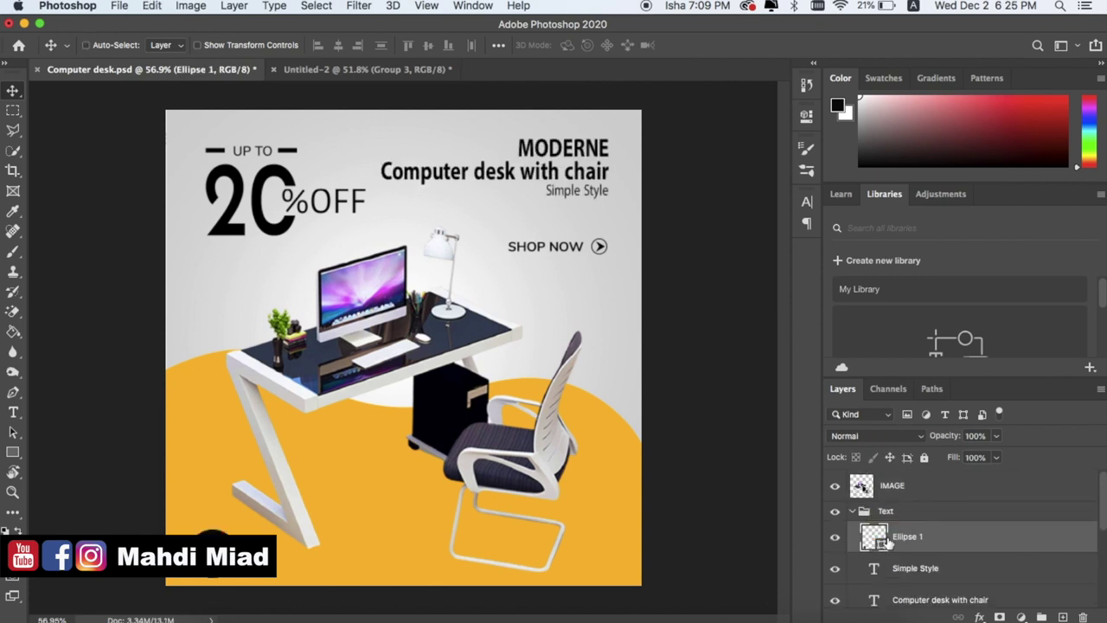
pyautogui.press('Delete')
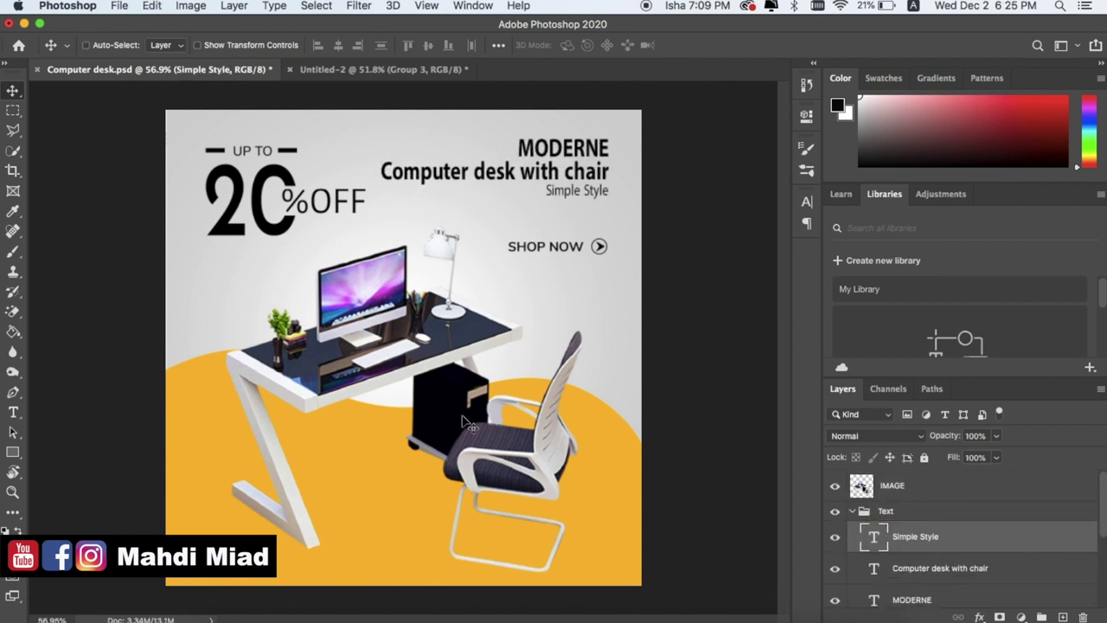
# Step: Switch back to Preview and show the exported banner image full screen again
pyautogui.click(235, 619)
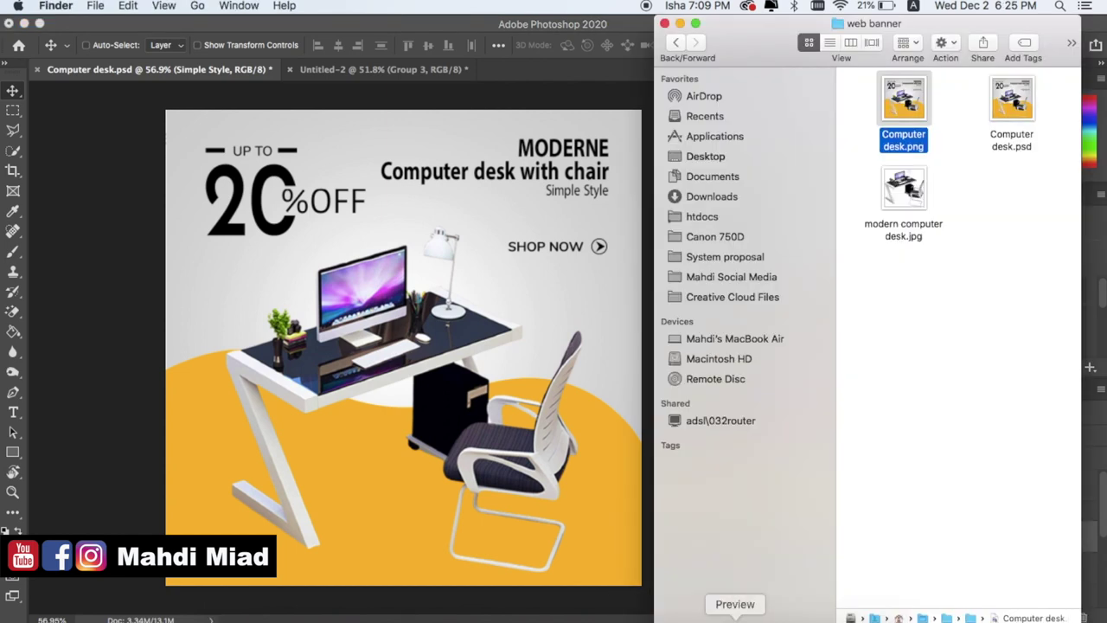
pyautogui.click(732, 617)
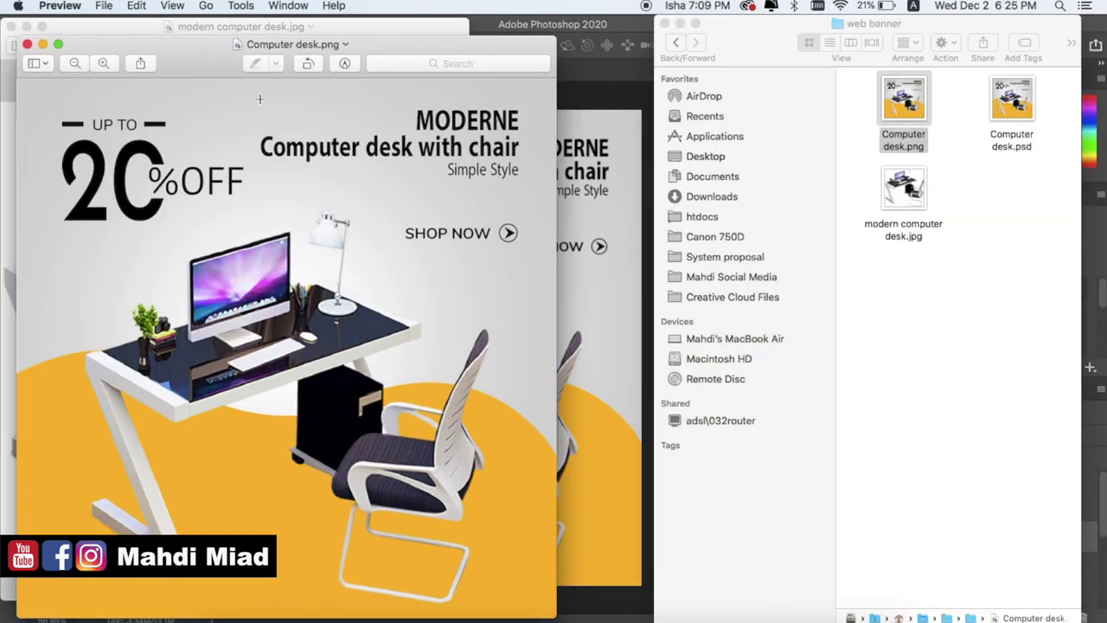
pyautogui.click(59, 43)
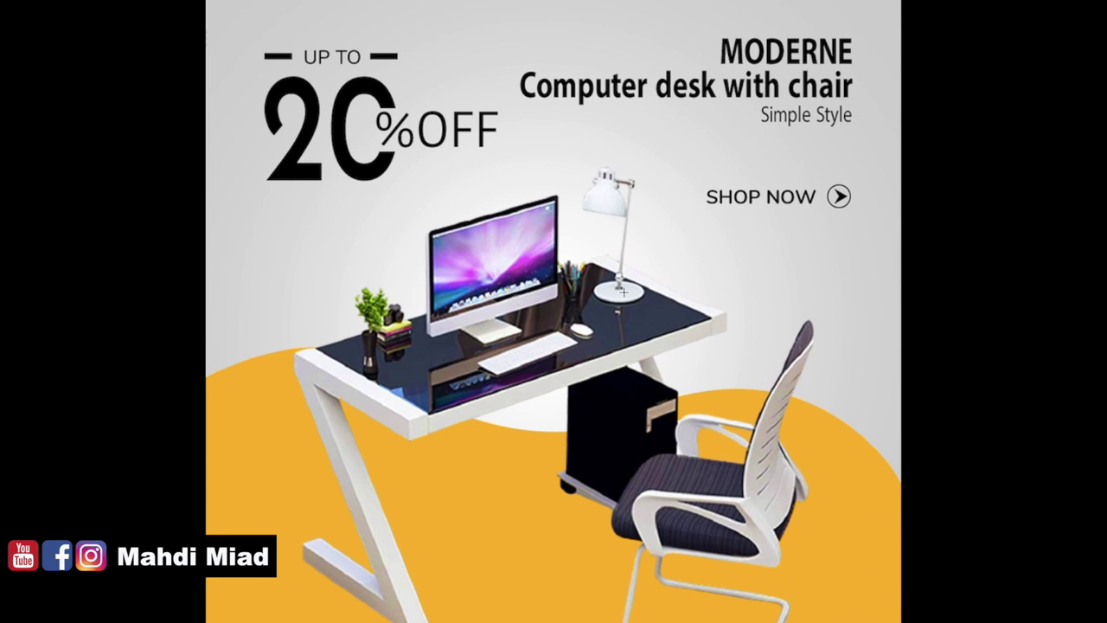